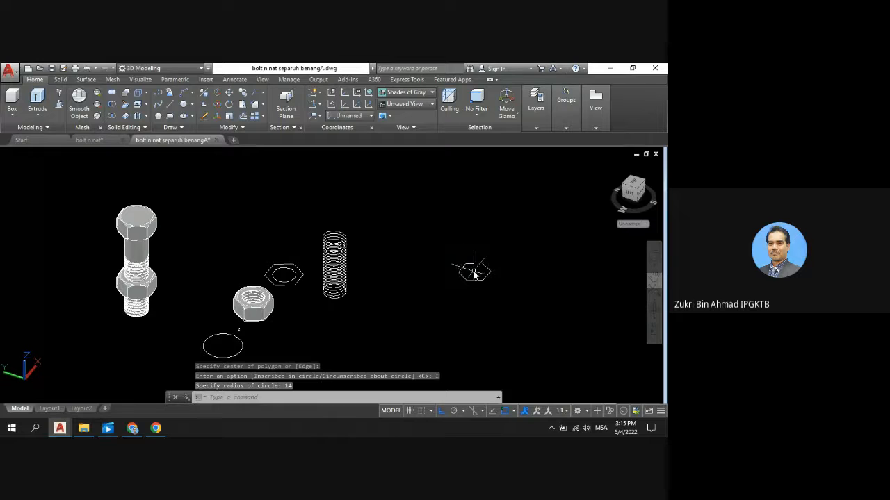
scroll(474, 273, "up", 5)
scroll(474, 273, "down", 5)
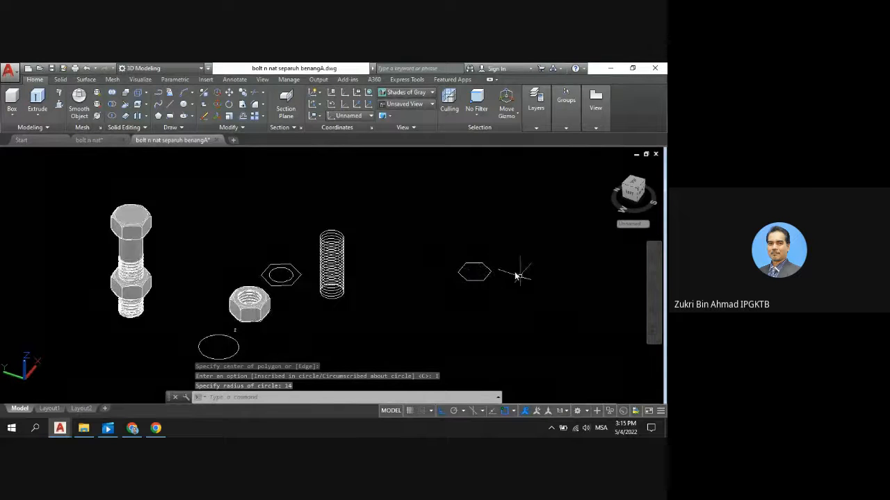
scroll(470, 278, "up", 5)
scroll(470, 277, "down", 5)
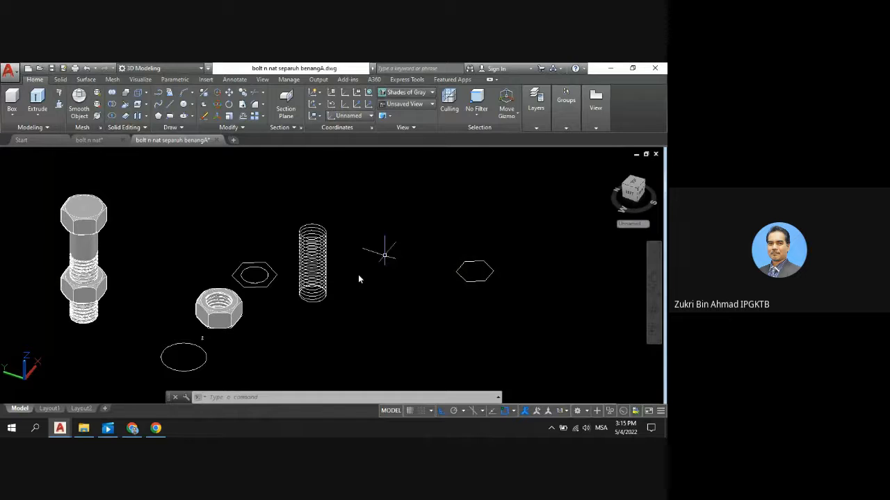
mouse_move(132, 430)
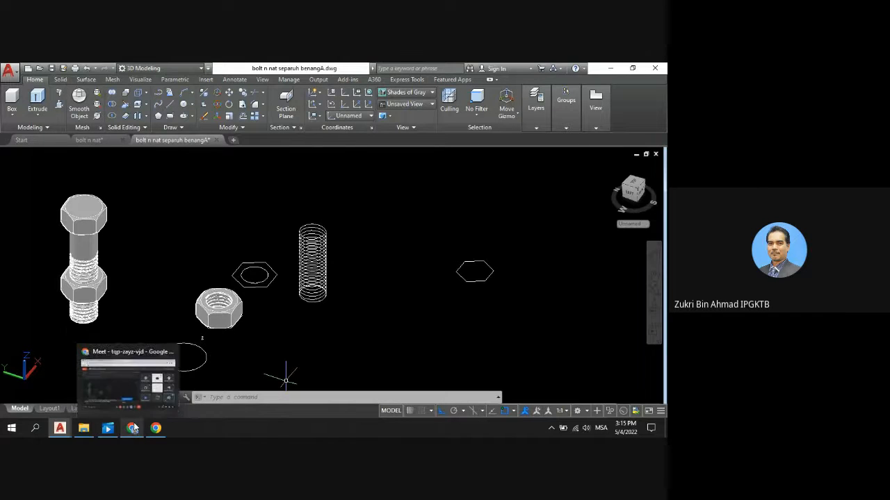
left_click(134, 427)
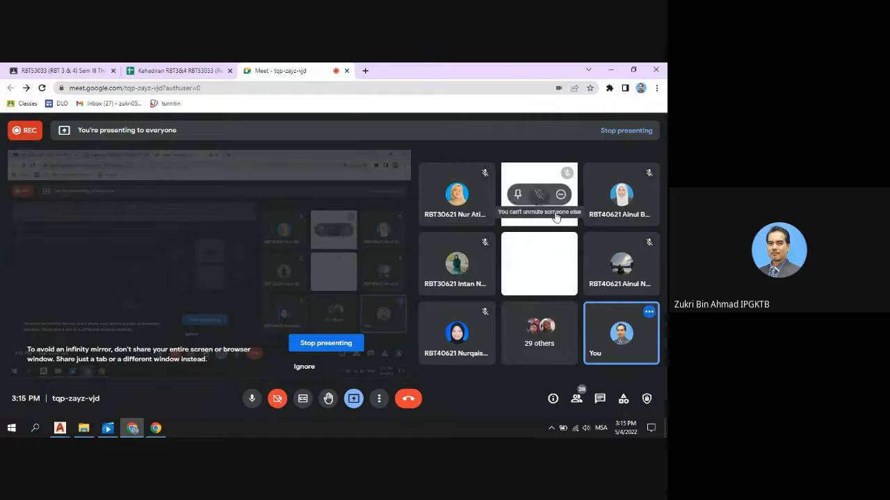
left_click(131, 429)
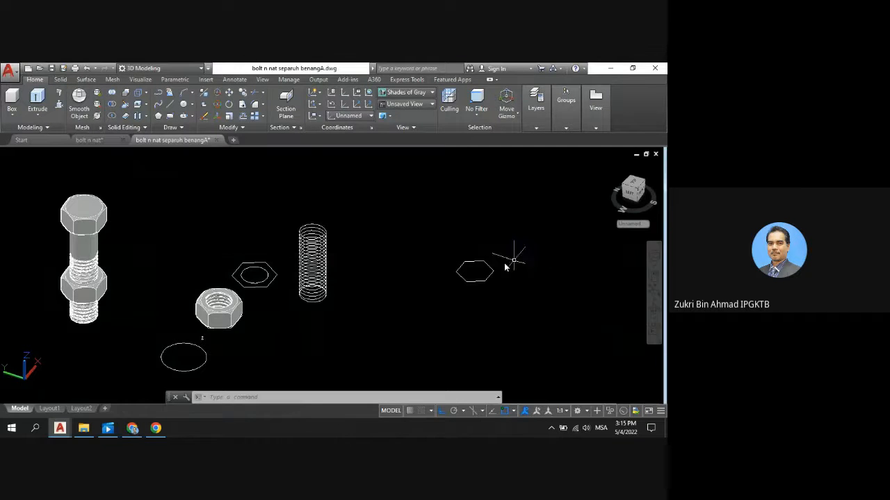
Erase the standalone hexagon without an inner circle, located away from the coil
left_click(496, 294)
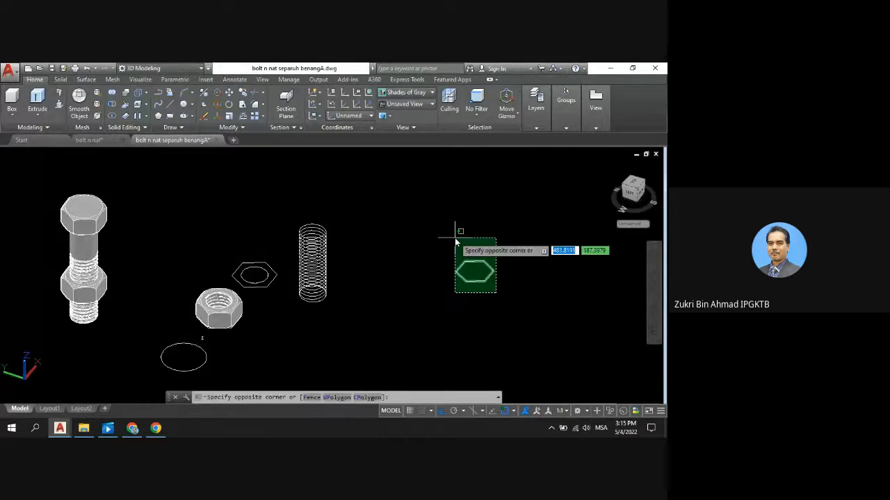
left_click(455, 234)
key("Delete")
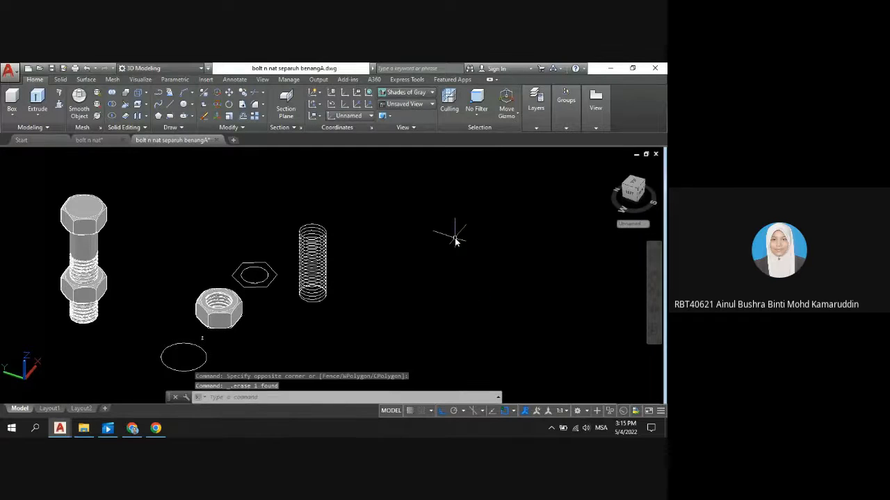
Draw a six-sided polygon inscribed in a circle of radius 17 in the empty area beyond the coil
left_click(157, 116)
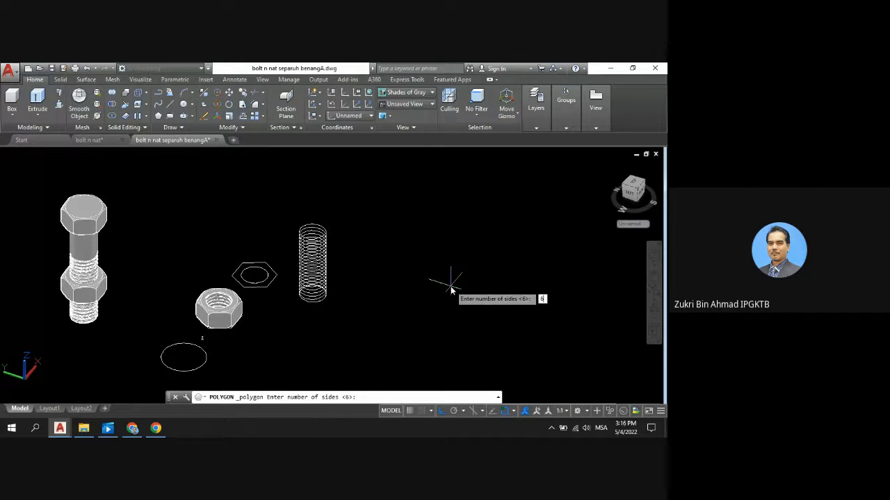
key("Return")
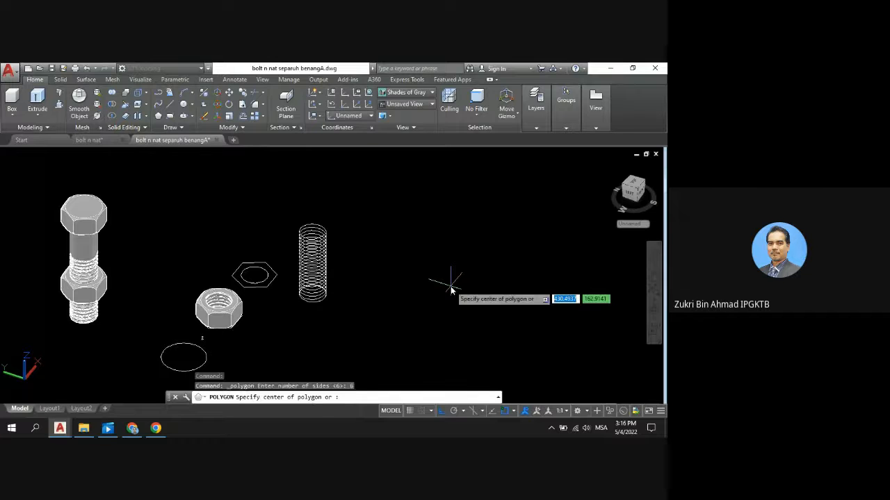
left_click(449, 285)
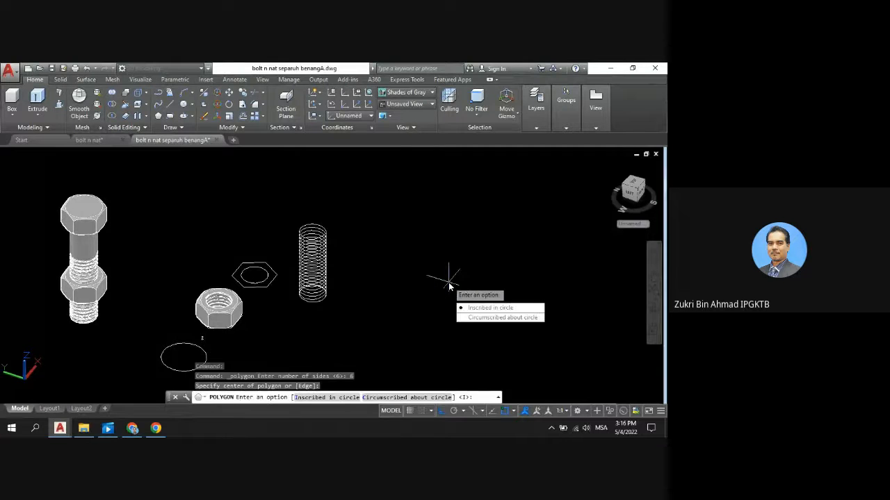
left_click(485, 308)
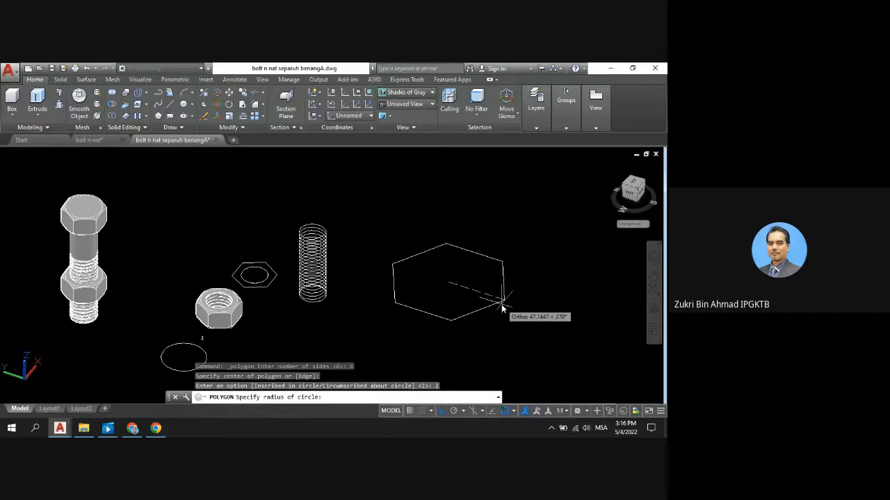
type("17")
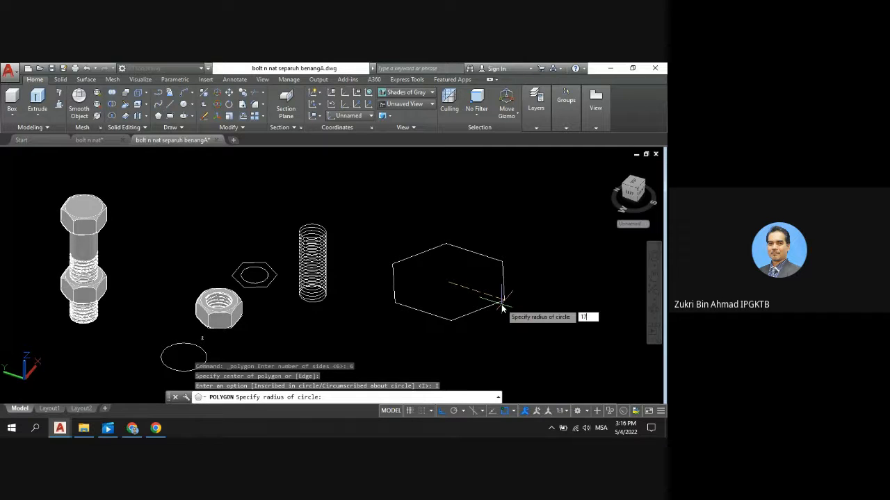
key("Return")
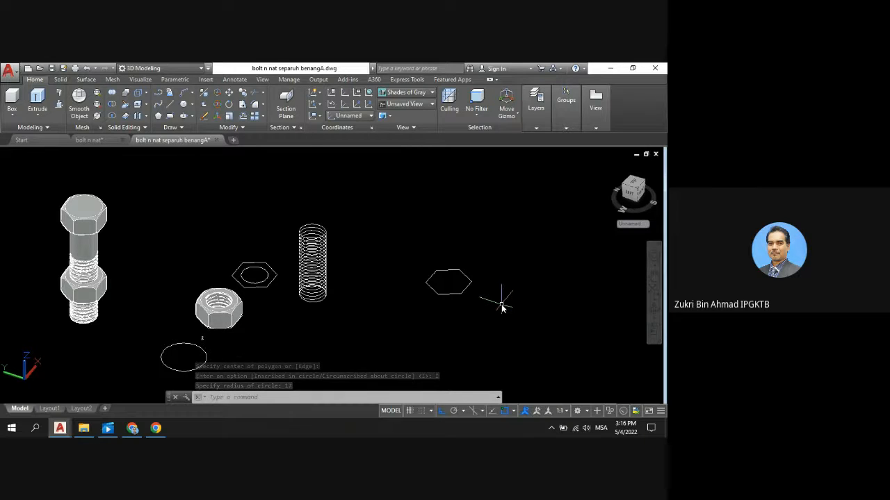
Draw a line across the new hexagon between two opposite corners
scroll(447, 291, "up", 3)
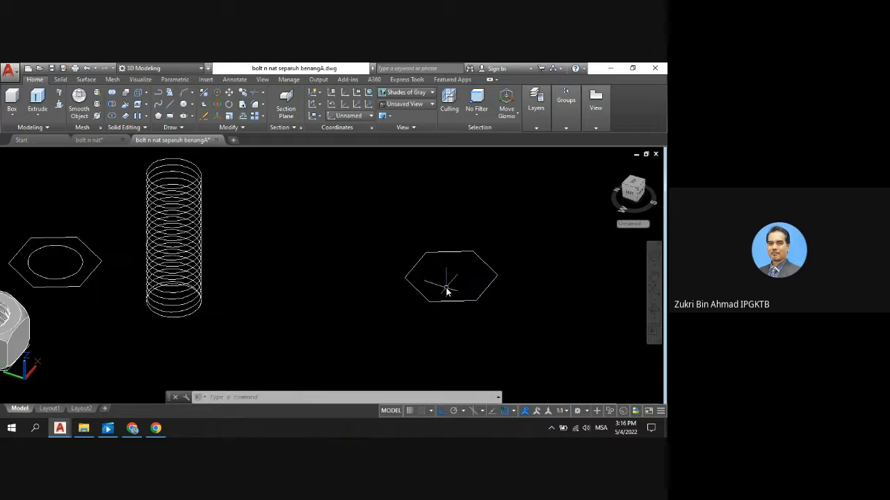
scroll(471, 279, "up", 1)
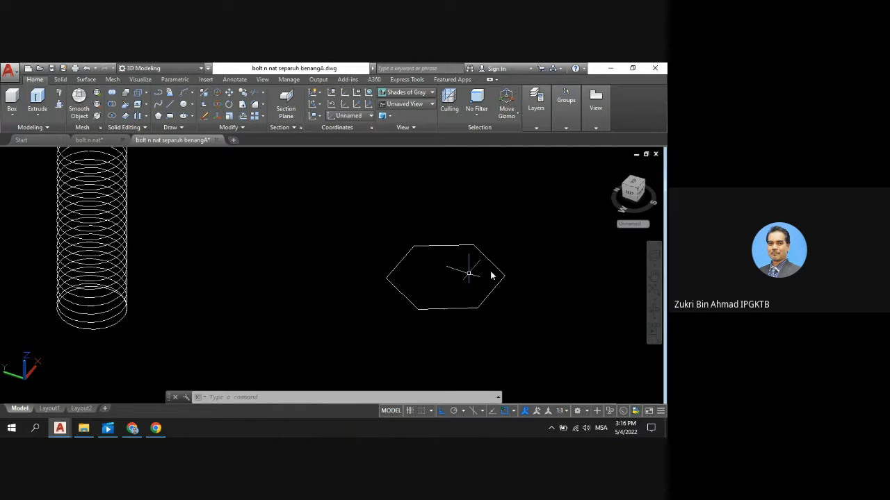
scroll(485, 271, "up", 2)
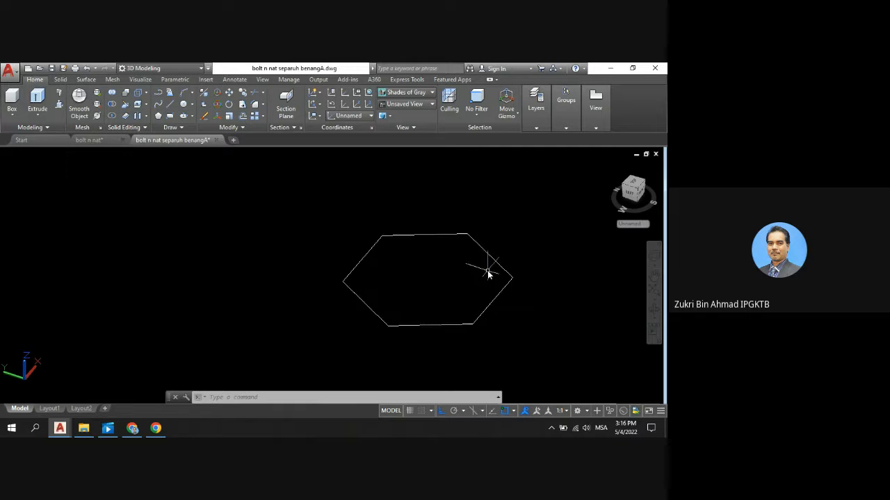
left_click(171, 106)
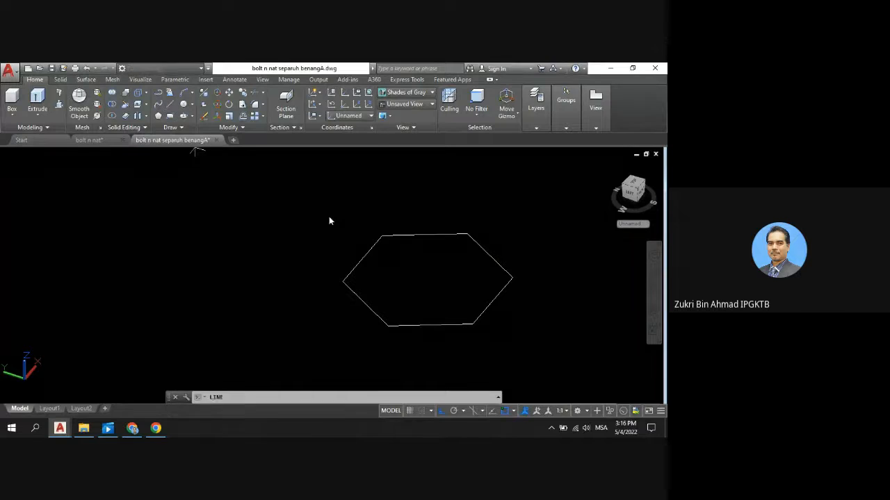
left_click(344, 282)
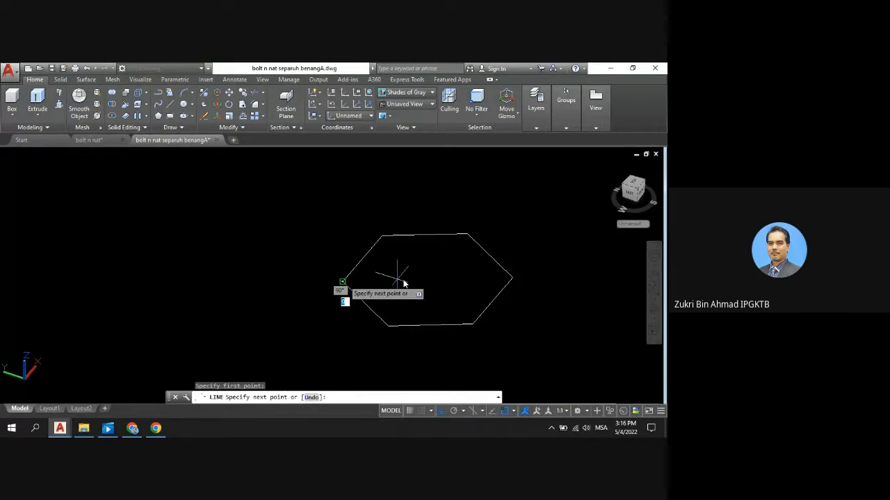
left_click(512, 279)
key("Return")
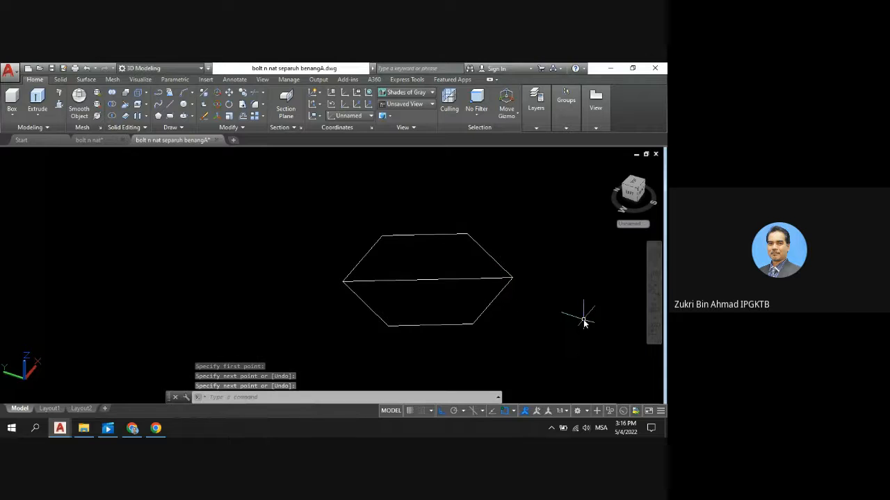
Draw a circle of radius 10 centred on the midpoint of the hexagon's diagonal line
left_click(184, 106)
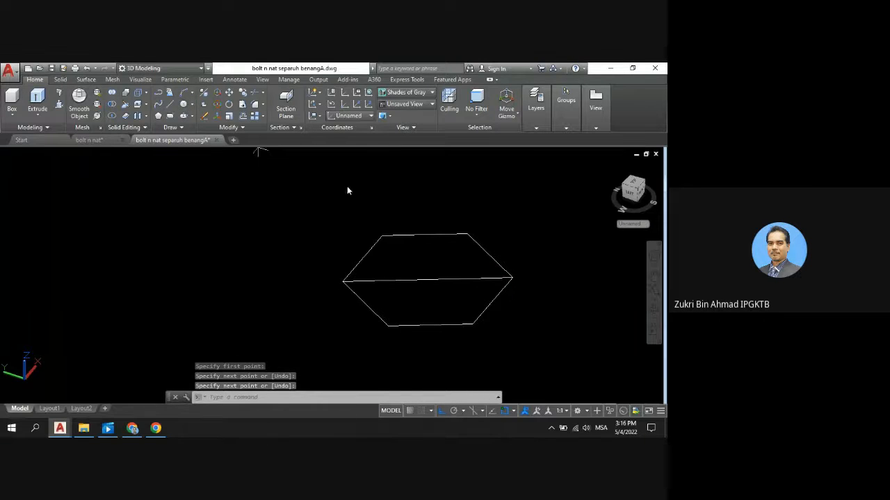
left_click(427, 281)
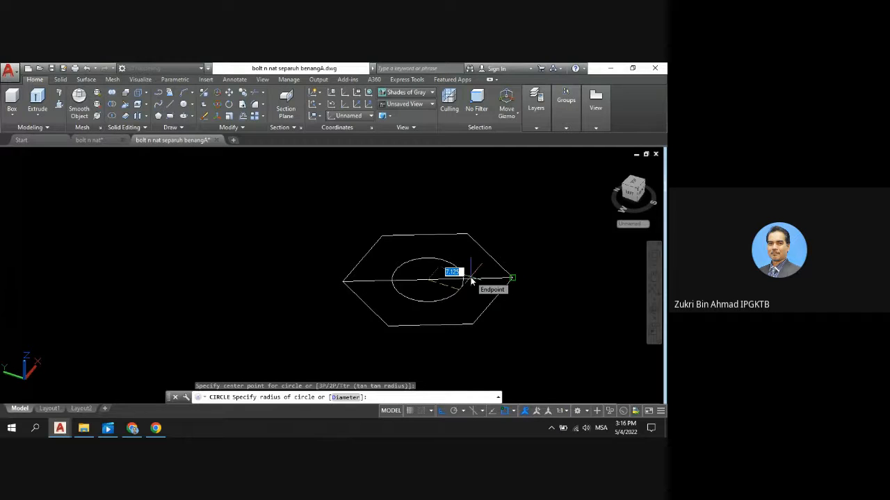
type("10")
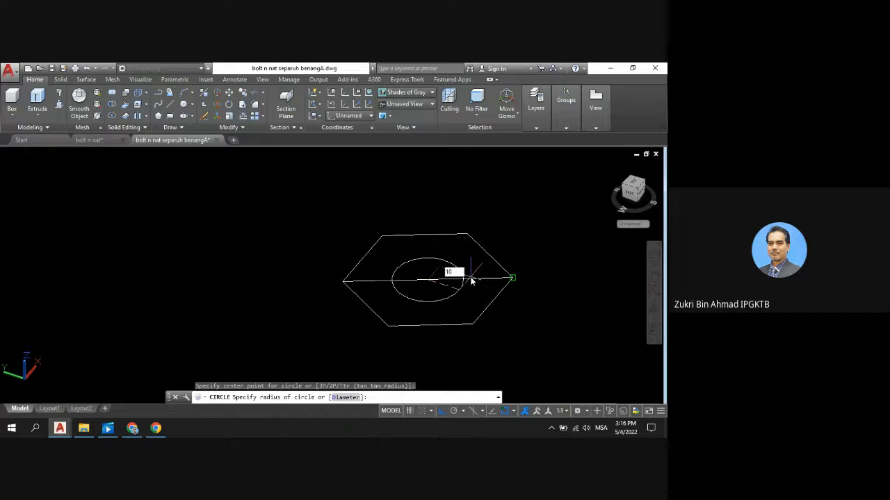
key("Return")
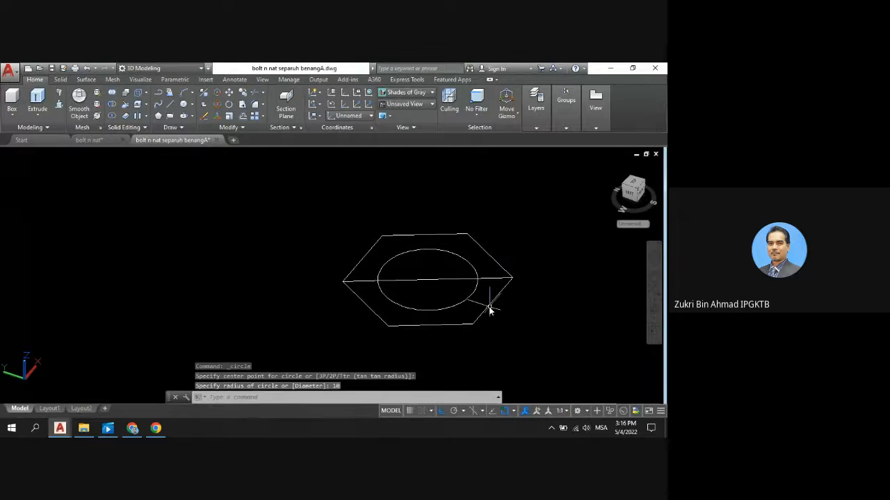
Draw a second circle from the hexagon's centre out to its corner so that it surrounds the hexagon
scroll(486, 308, "down", 5)
scroll(506, 317, "up", 2)
scroll(504, 318, "down", 2)
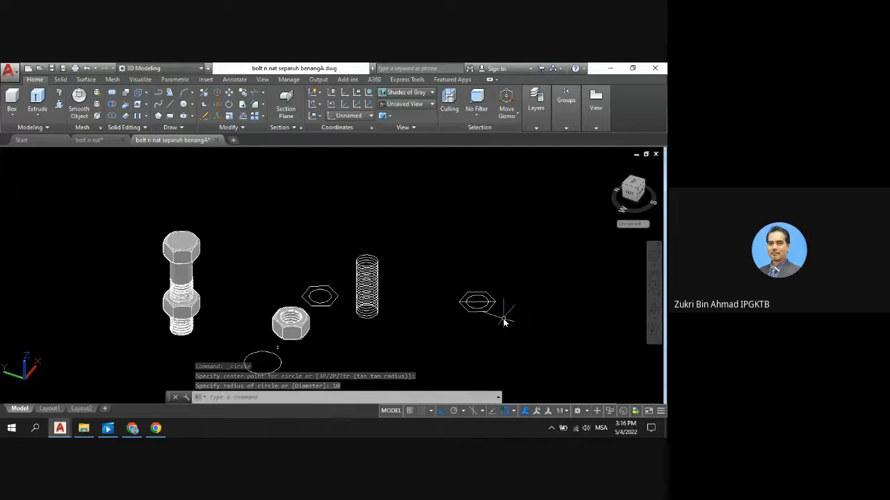
scroll(535, 314, "down", 2)
scroll(535, 310, "up", 3)
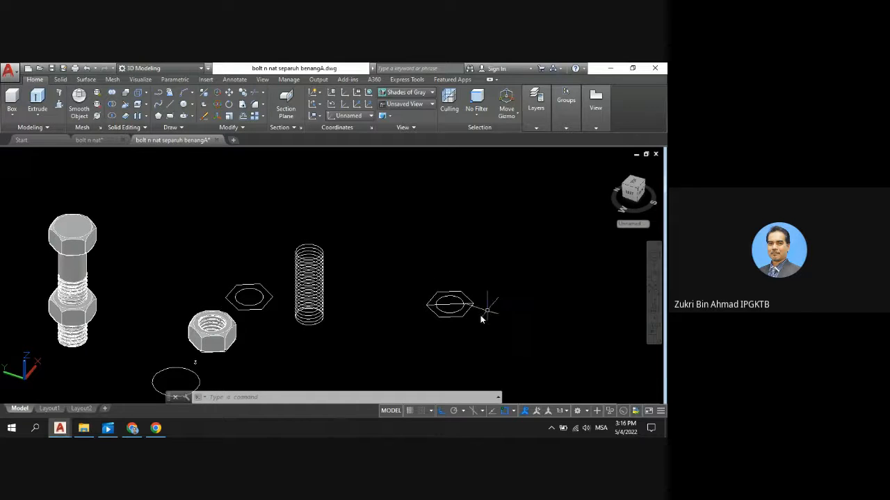
scroll(480, 315, "down", 2)
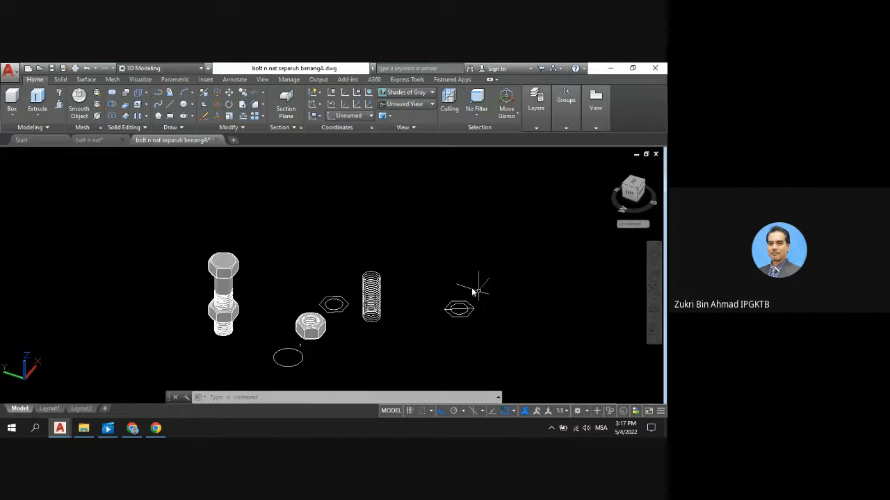
scroll(492, 326, "up", 2)
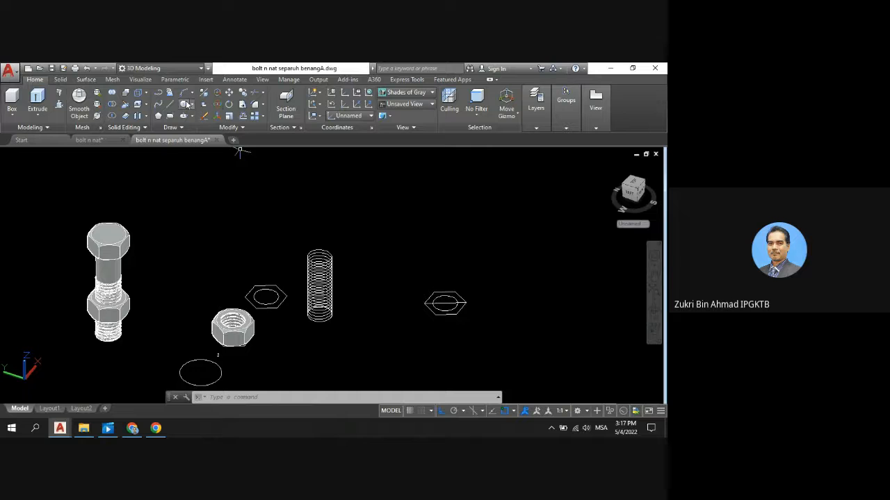
type("c")
key("Return")
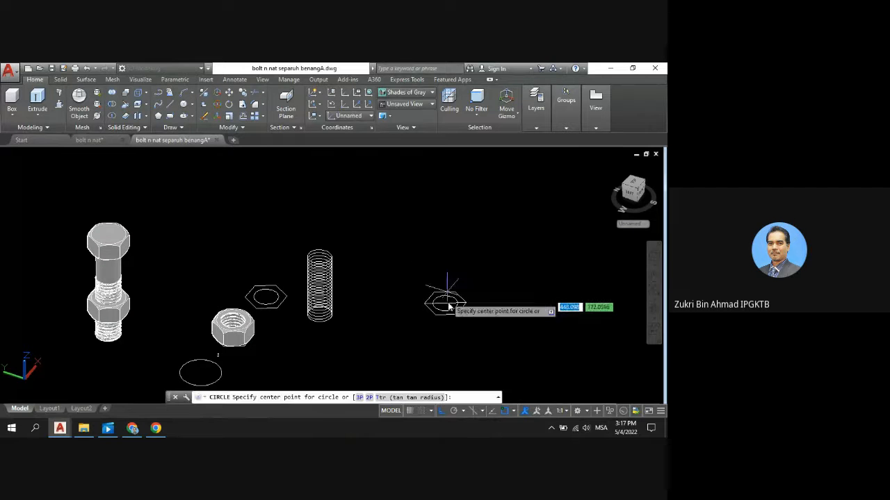
left_click(445, 304)
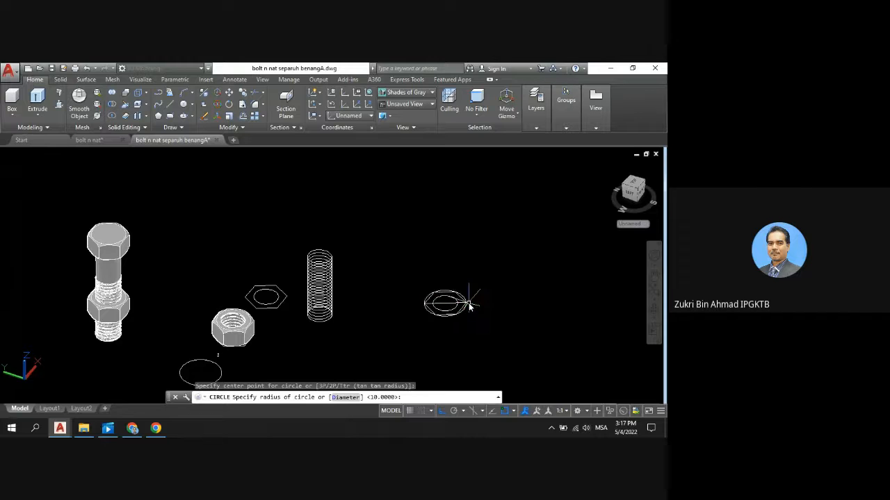
left_click(467, 304)
scroll(495, 299, "up", 3)
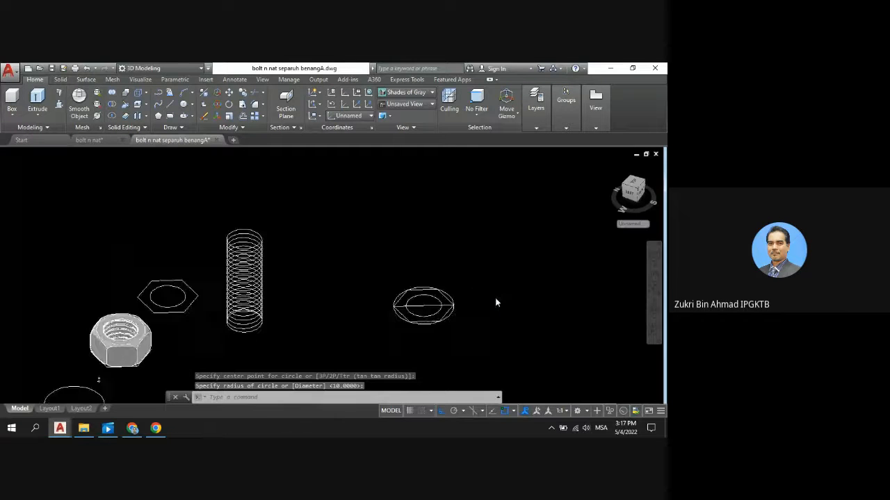
scroll(495, 299, "down", 1)
scroll(461, 338, "up", 2)
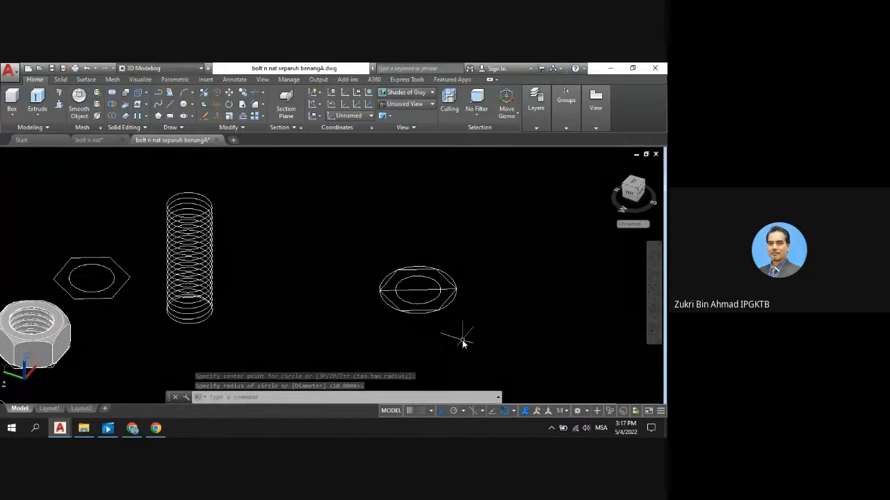
scroll(456, 329, "up", 3)
scroll(456, 331, "down", 4)
scroll(456, 331, "down", 3)
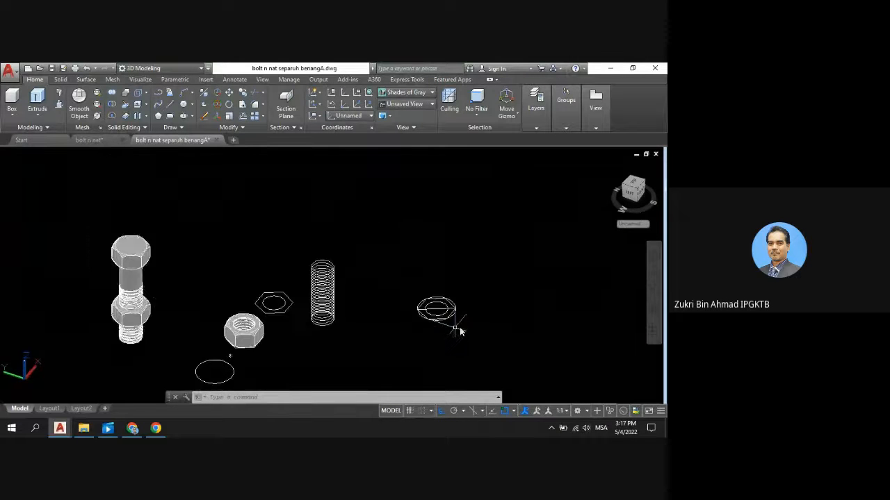
Copy the hexagon together with its diagonal line and both circles to the empty area beyond the original profile
scroll(497, 324, "up", 2)
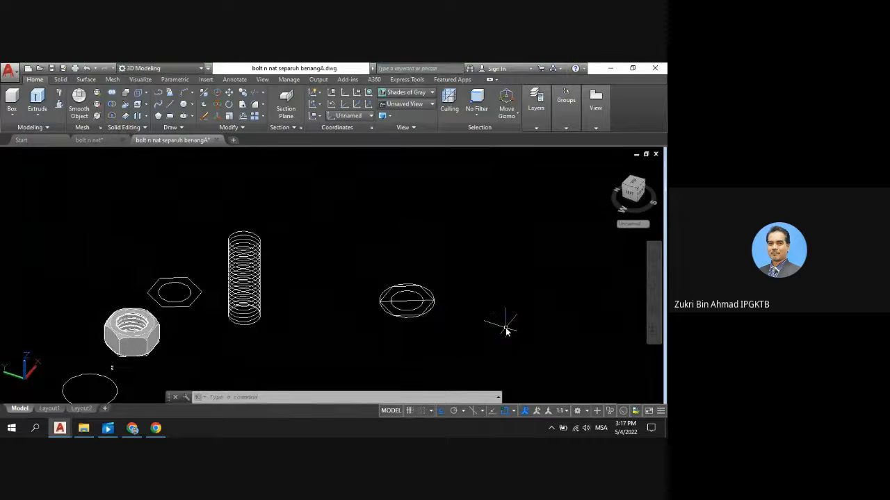
left_click(244, 94)
left_click(460, 323)
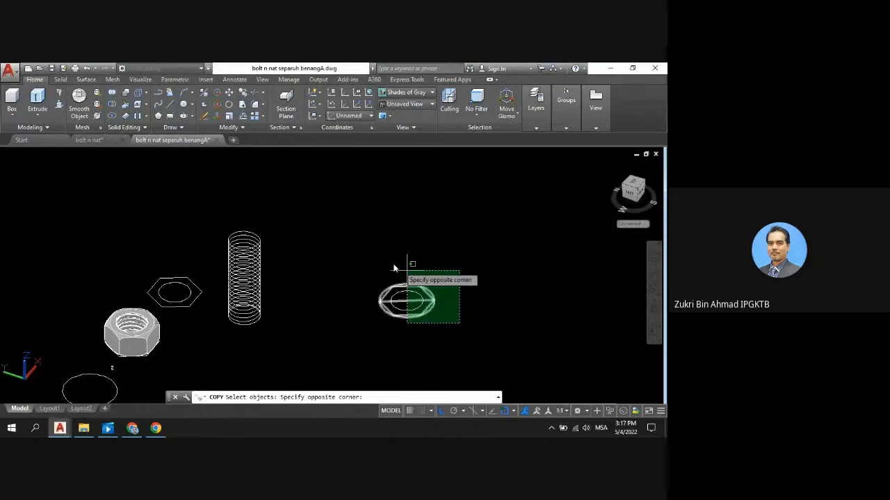
left_click(363, 270)
key("Return")
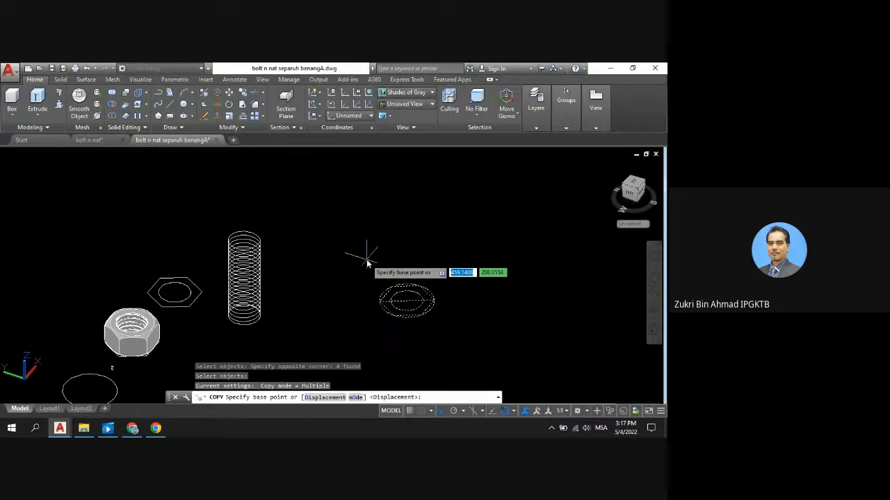
left_click(427, 236)
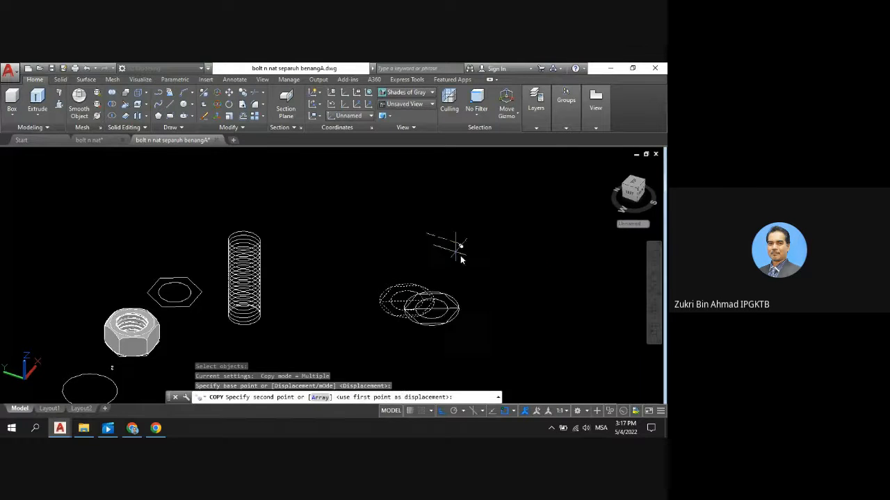
left_click(514, 286)
scroll(484, 303, "down", 3)
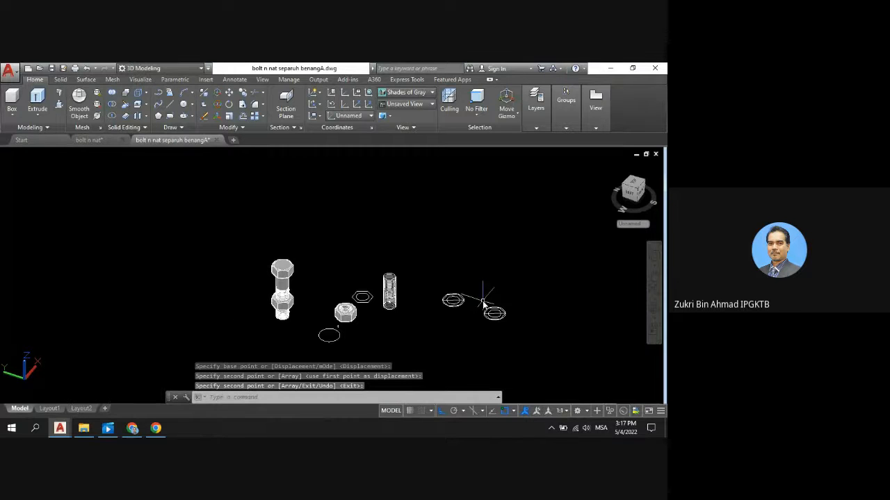
Delete the diagonal line from the copied hexagon profile
scroll(518, 326, "up", 2)
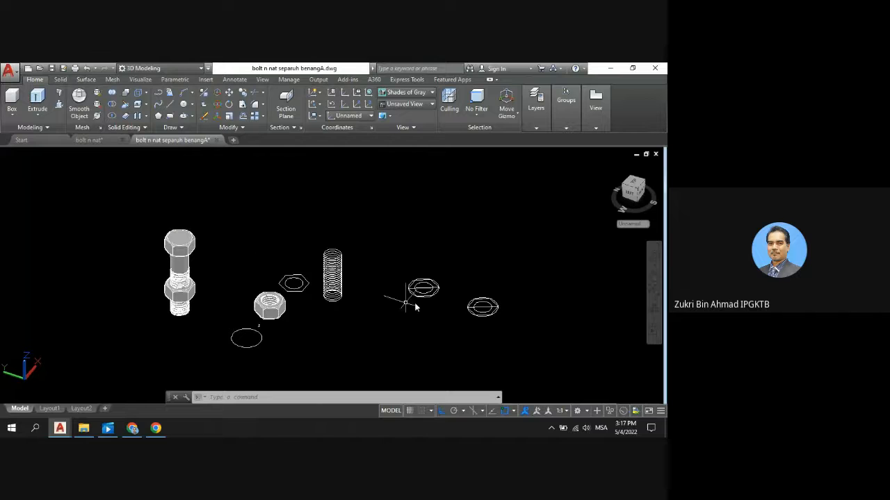
scroll(450, 324, "up", 3)
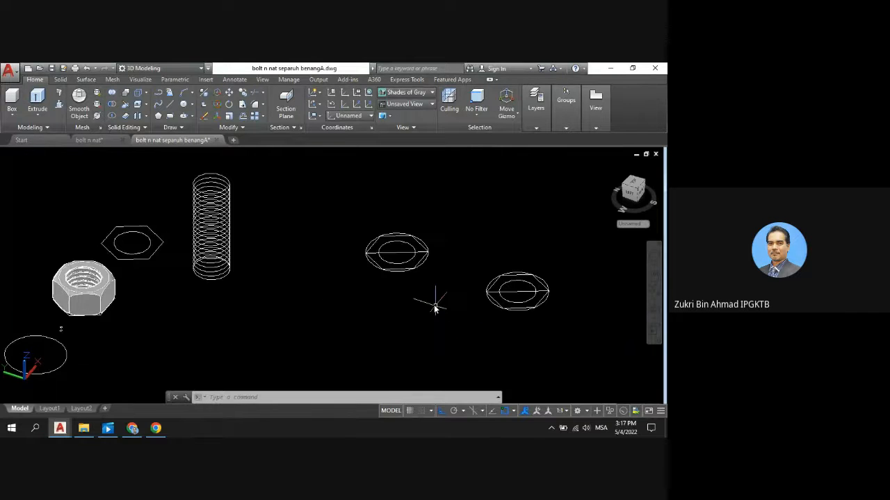
scroll(568, 300, "up", 4)
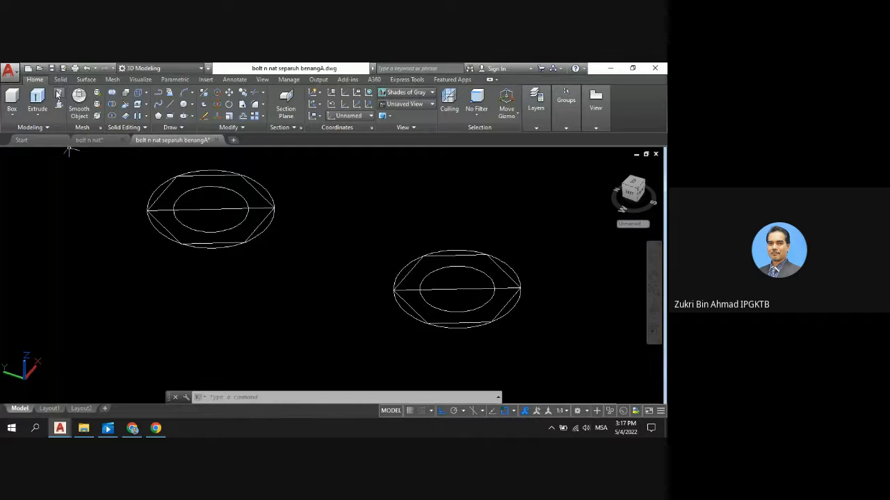
left_click(467, 290)
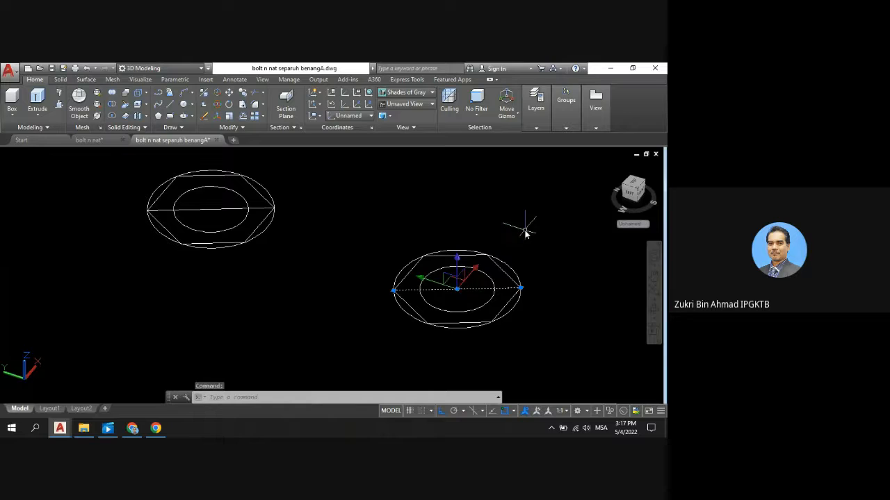
key("Delete")
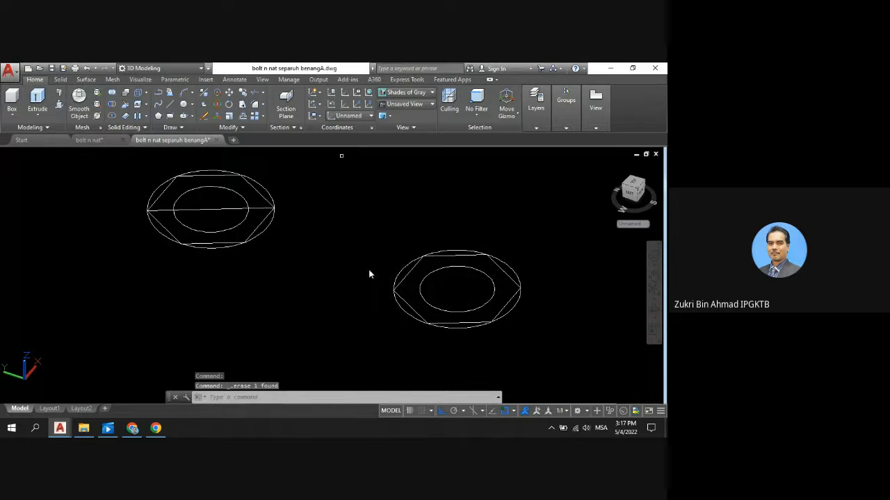
Presspull the area between the copied hexagon and its inner circle to a height of 15
left_click(492, 273)
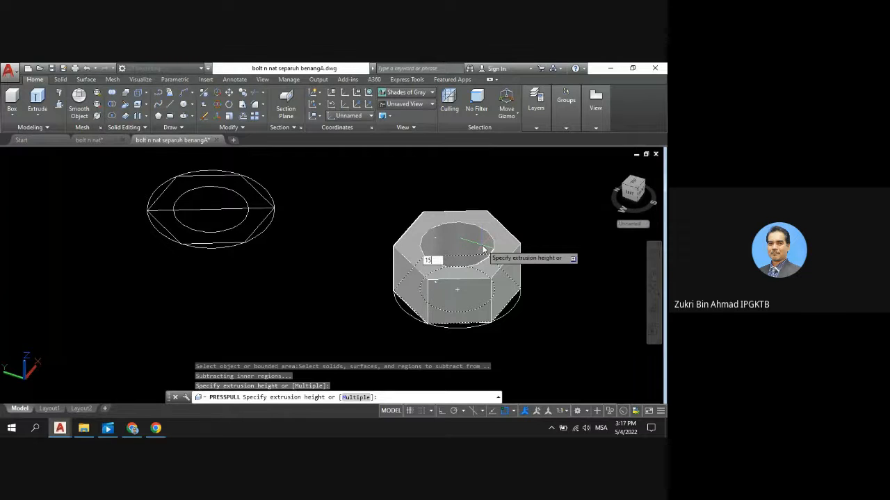
key("Return")
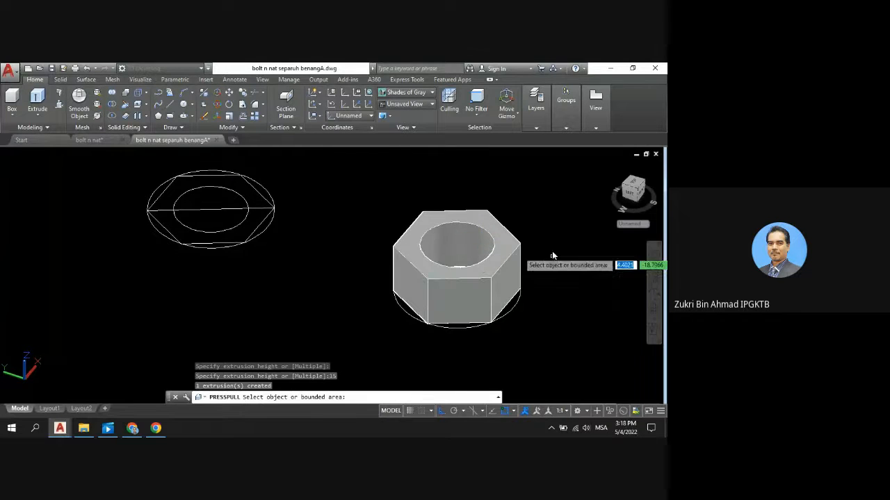
key("Return")
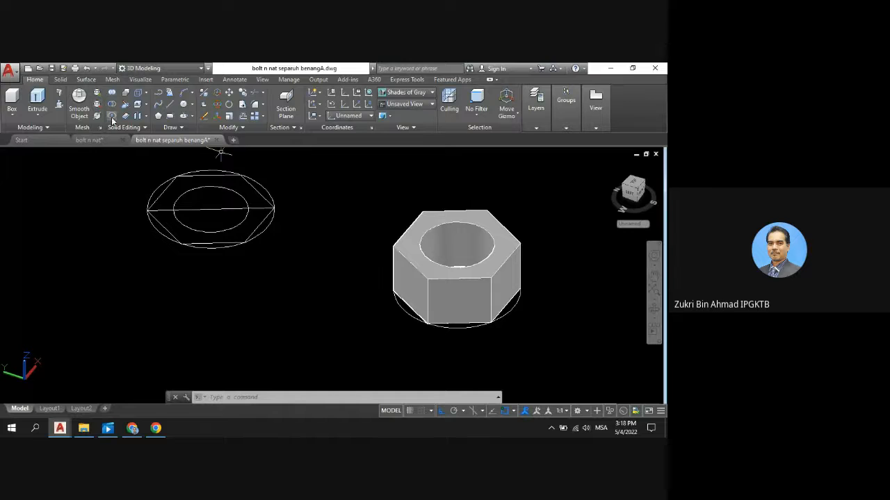
Extrude the outer circle around the copied hexagon upward to a height of 15 as a solid
left_click(38, 98)
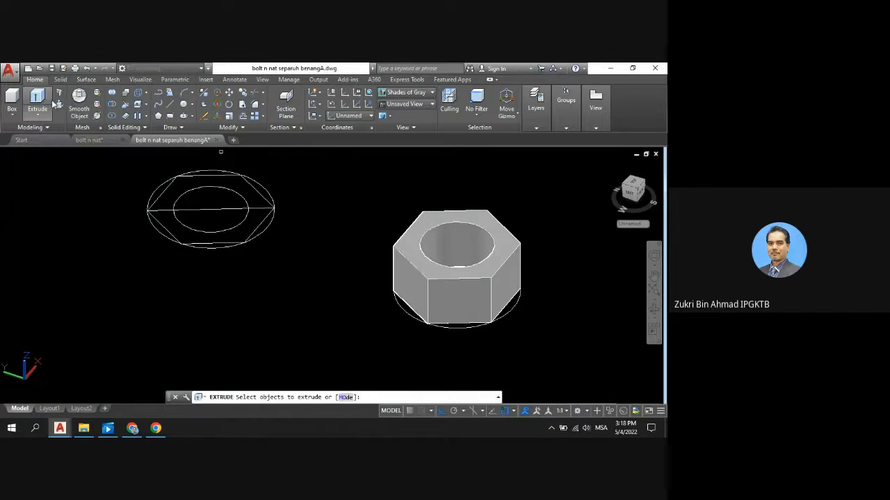
left_click(463, 328)
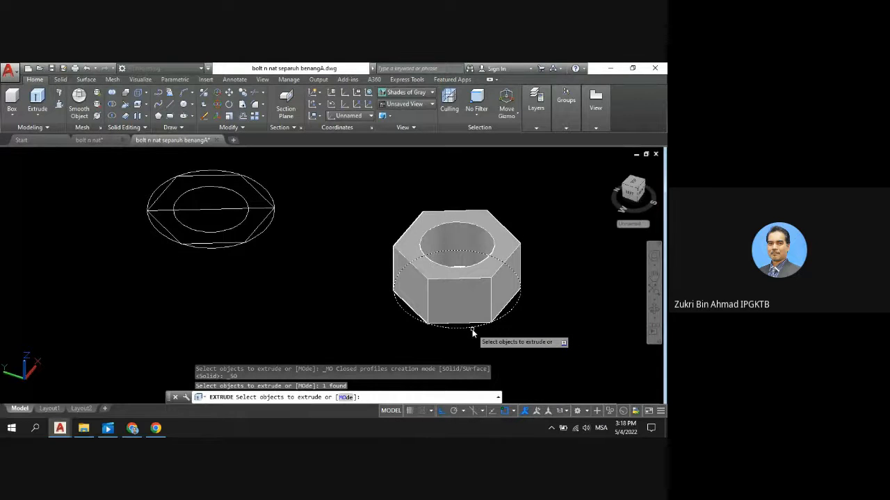
key("Return")
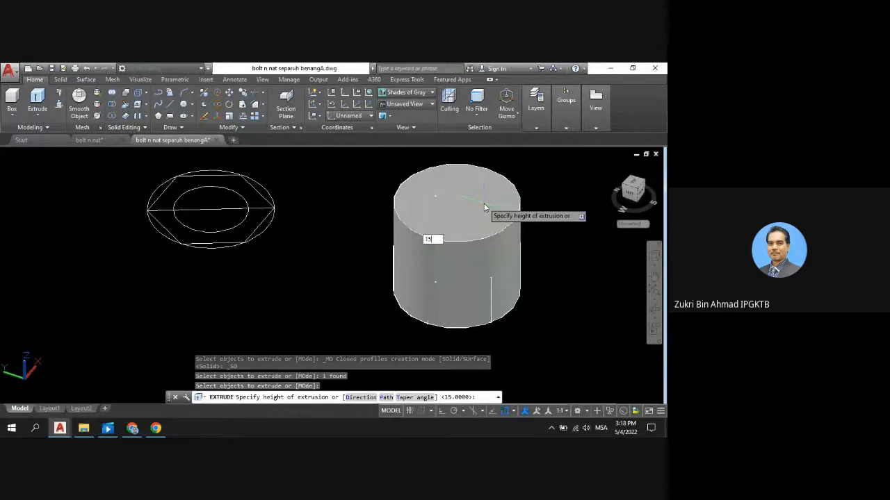
type("15")
key("Return")
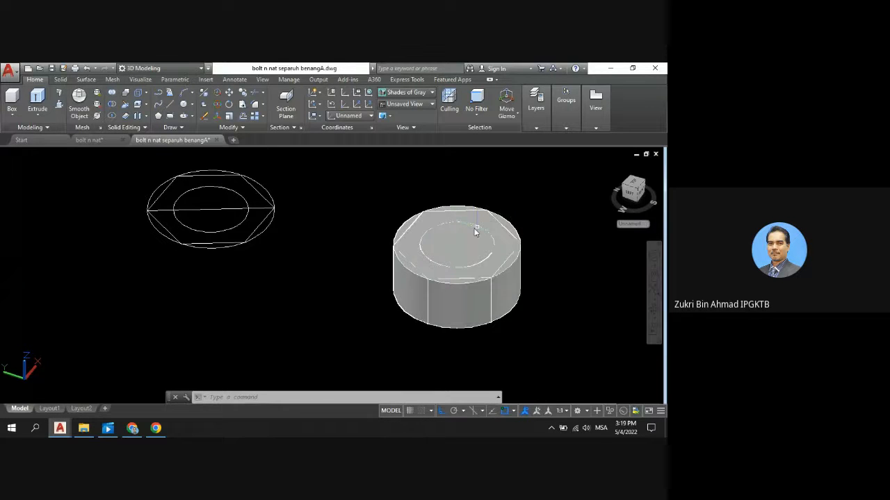
Undo the outer circle's extrusion and the presspull of the holed hexagon
scroll(454, 245, "down", 2)
scroll(453, 244, "up", 2)
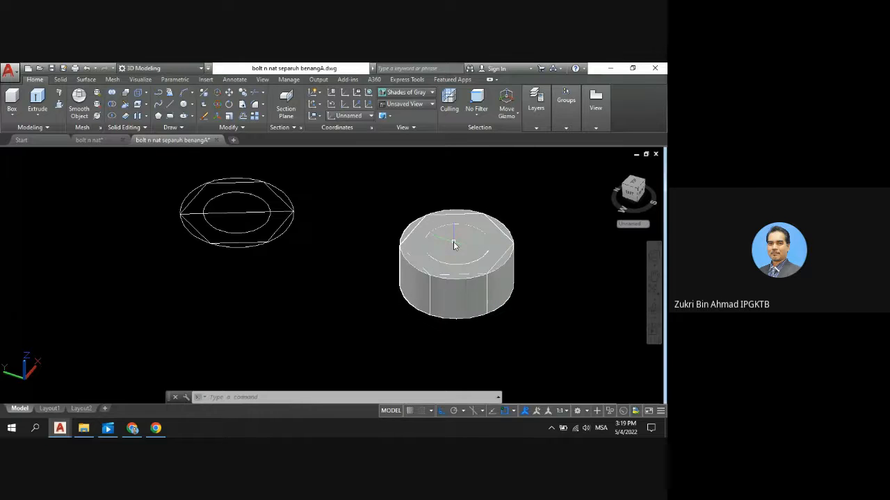
left_click(87, 69)
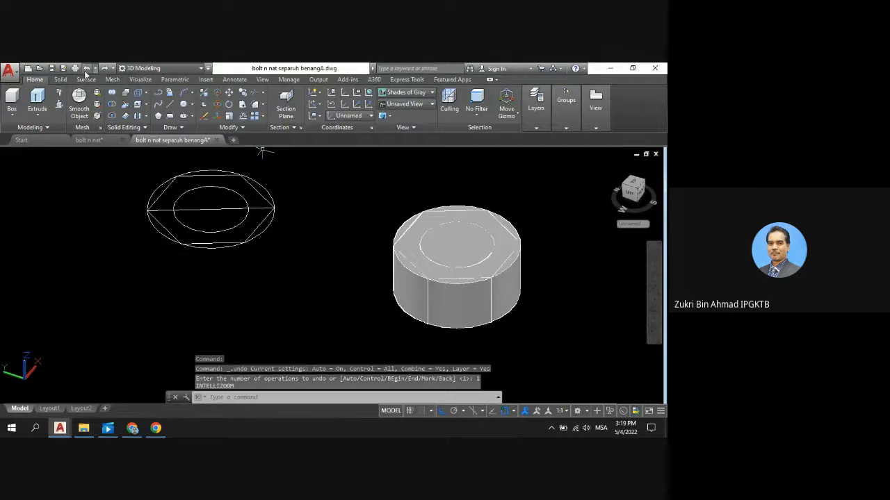
left_click(87, 70)
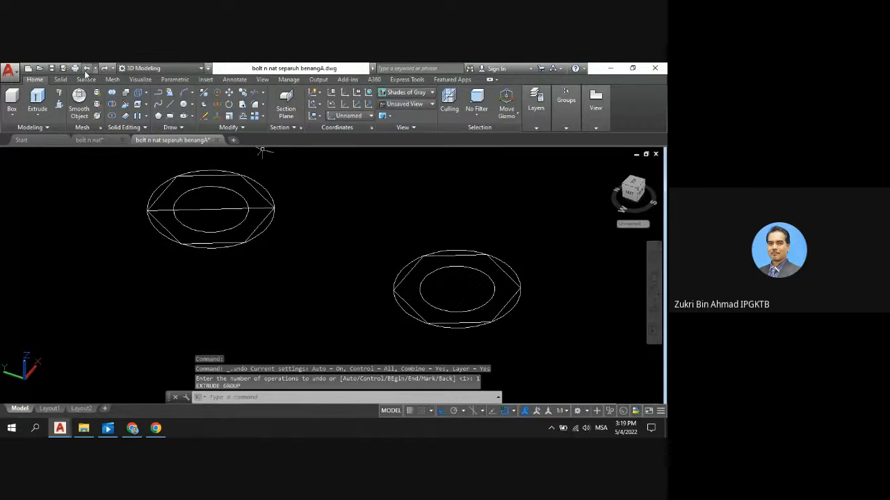
Delete the inner circle of the copied profile and presspull the full hexagon area to a height of 15
left_click(481, 272)
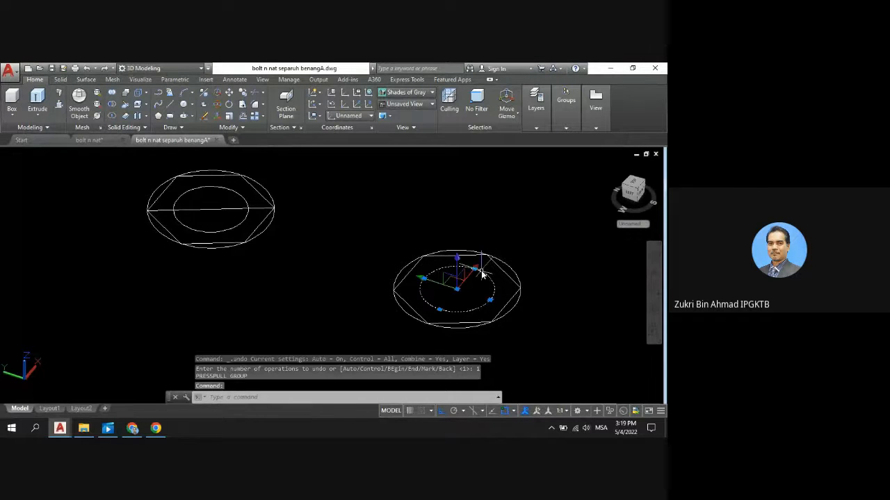
key("Delete")
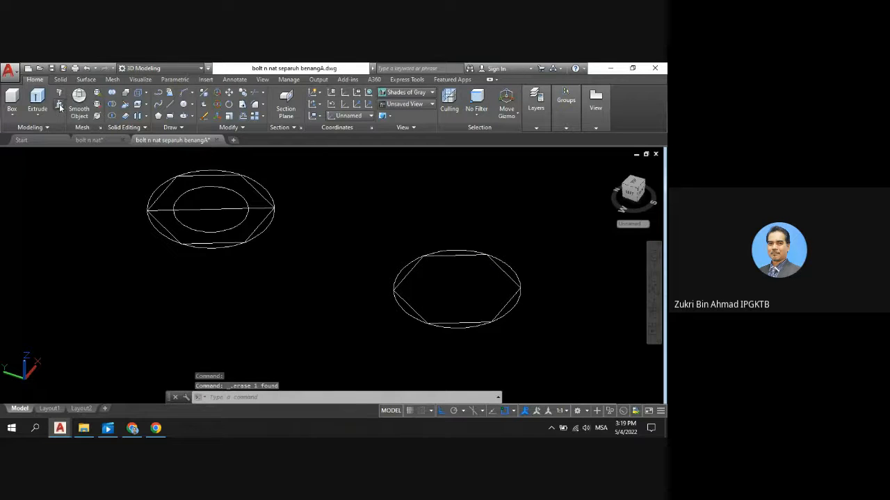
key("ctrl+shift+e")
left_click(476, 288)
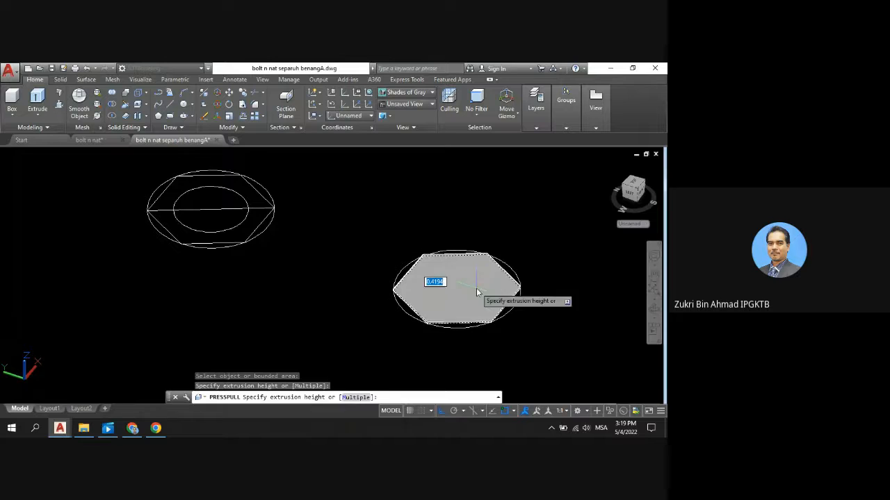
type("15")
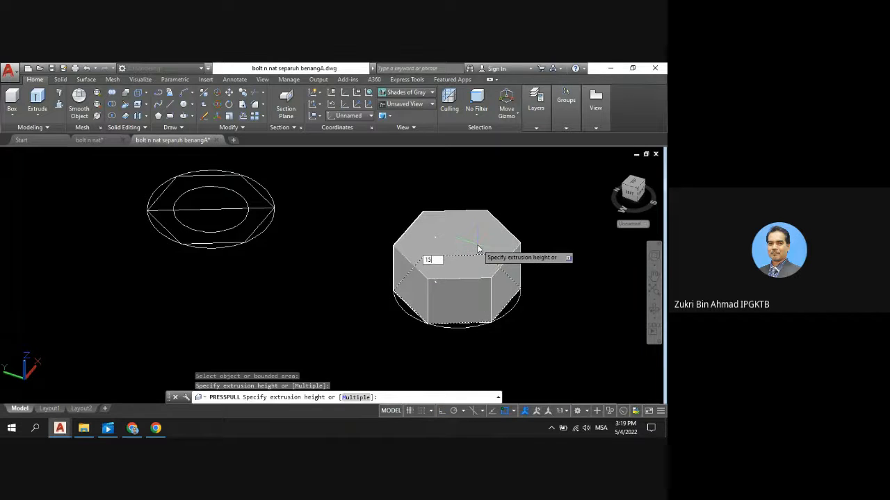
key("Return")
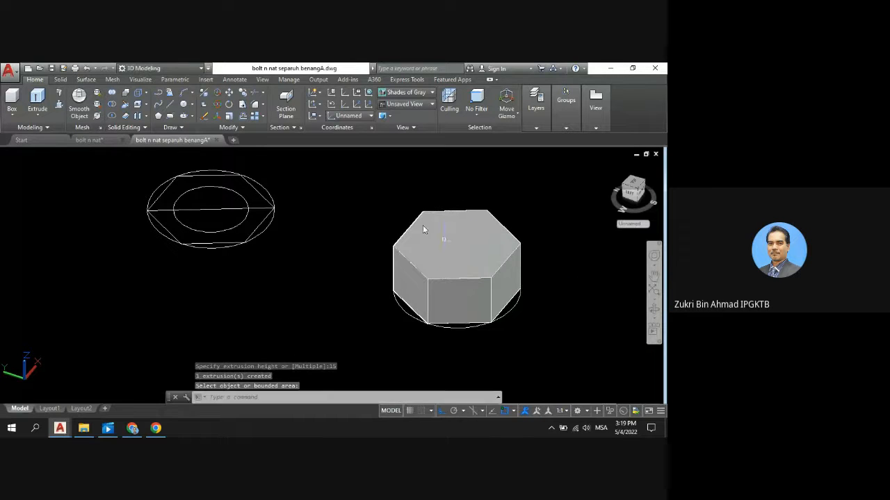
Extrude the circle surrounding the solid hexagonal prism upward to a height of 15
left_click(37, 101)
scroll(480, 329, "up", 2)
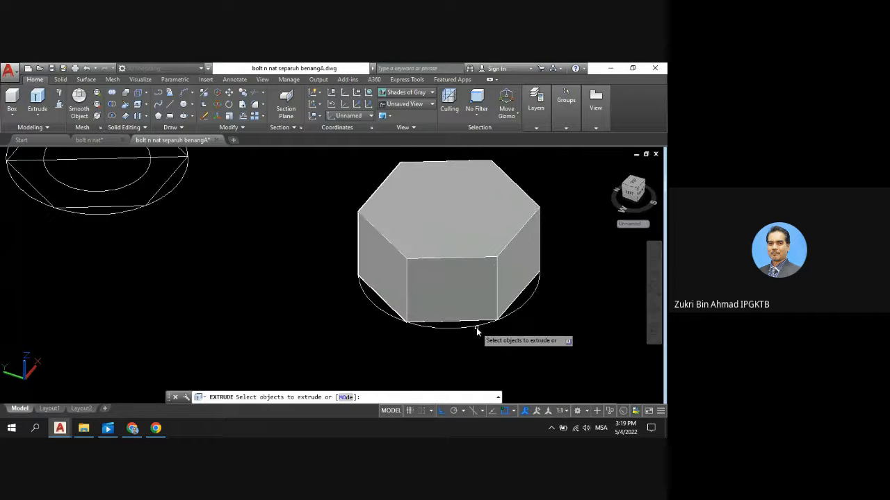
left_click(468, 328)
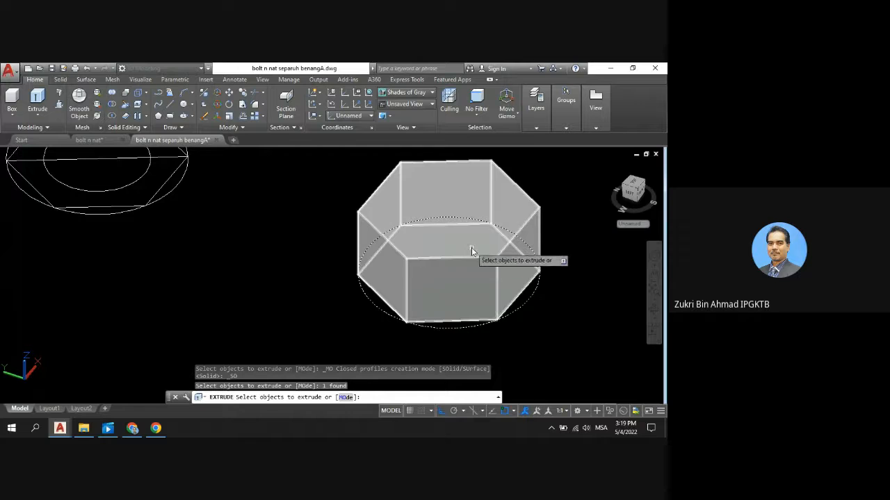
key("Return")
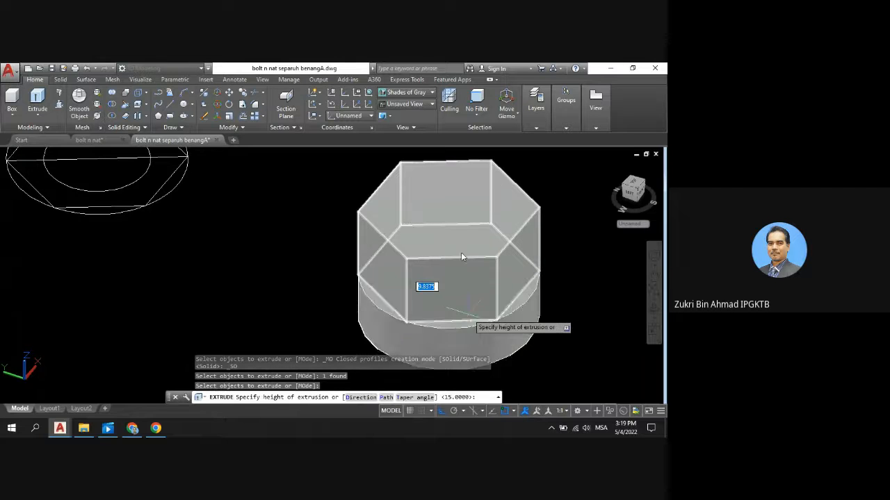
type("15")
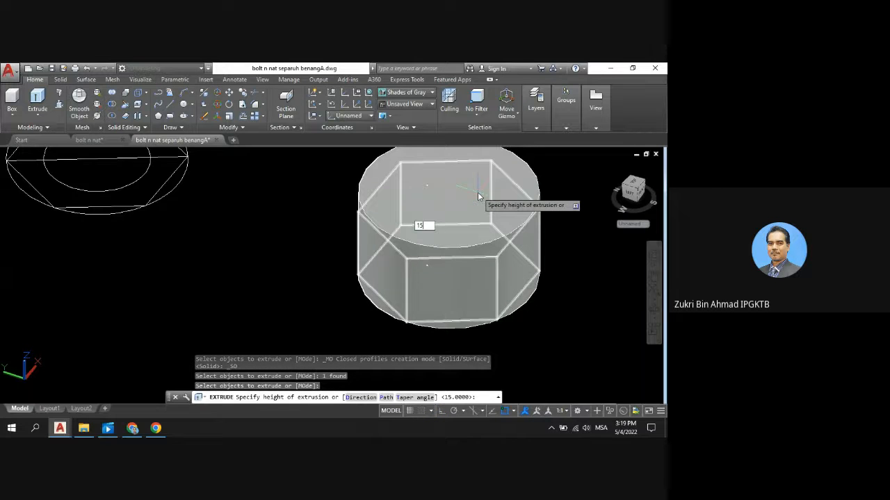
key("Return")
scroll(513, 254, "down", 2)
scroll(528, 229, "down", 2)
scroll(540, 211, "up", 2)
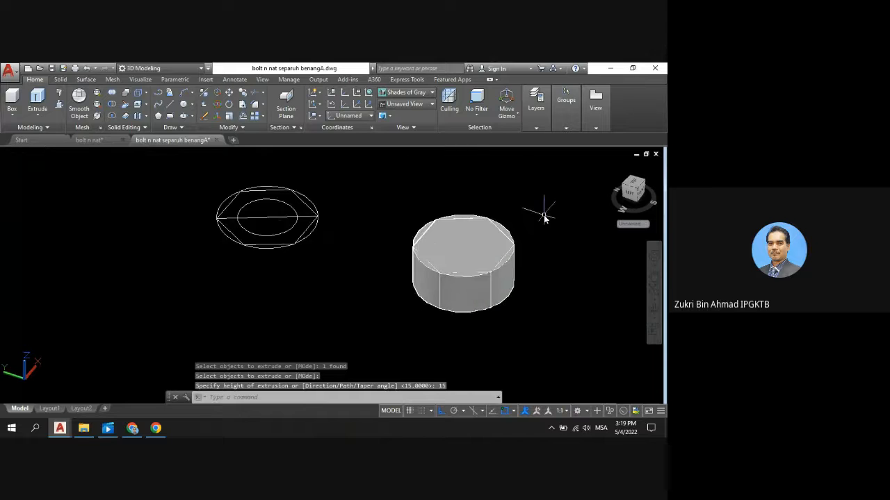
Examine the overlapping hexagonal and cylindrical solids, and compare them with the finished threaded nut
scroll(544, 258, "up", 1)
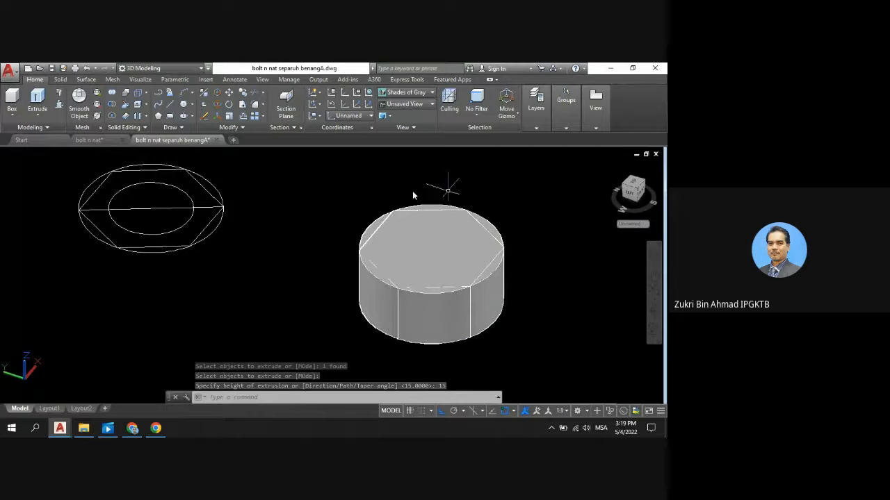
left_click(421, 302)
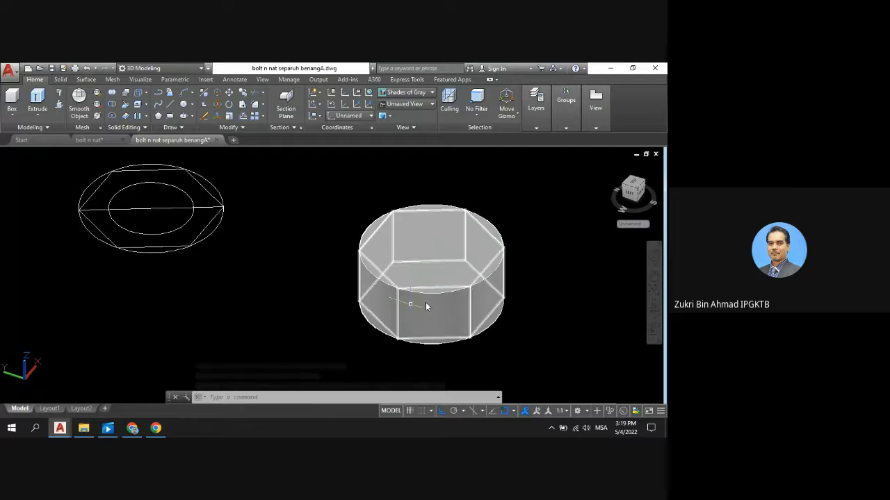
key("Escape")
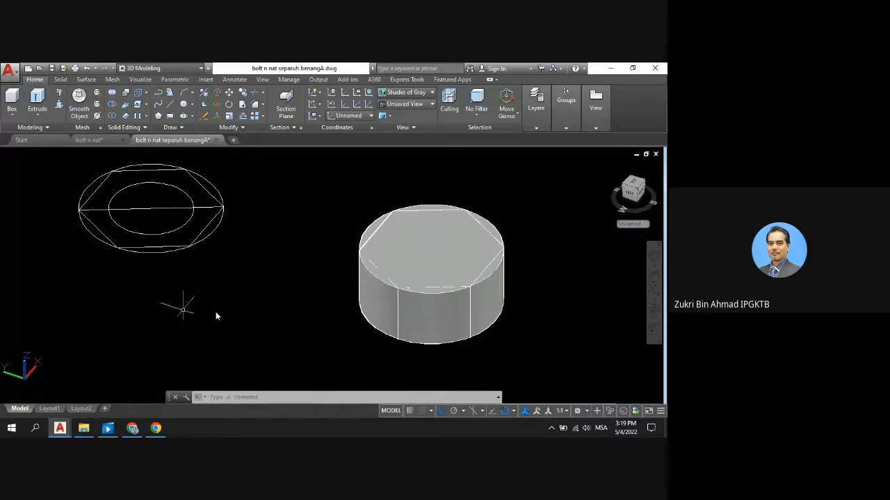
scroll(215, 311, "down", 4)
scroll(82, 330, "down", 1)
scroll(82, 329, "up", 5)
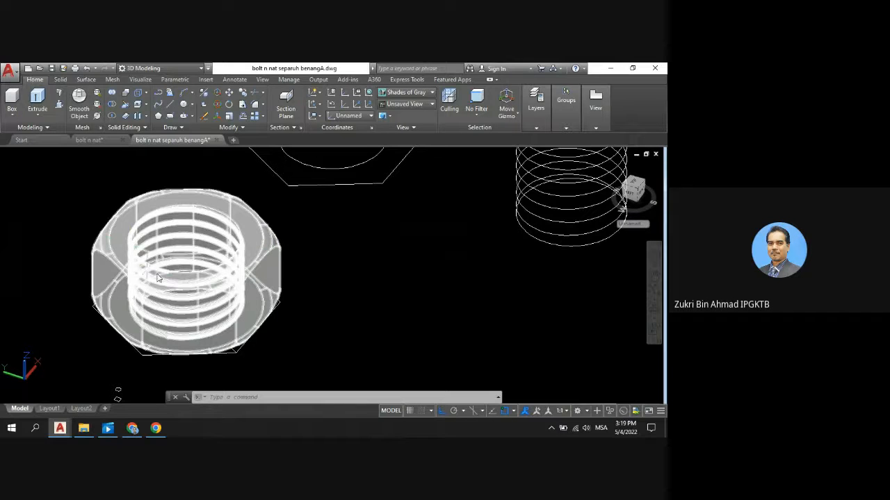
scroll(332, 266, "down", 2)
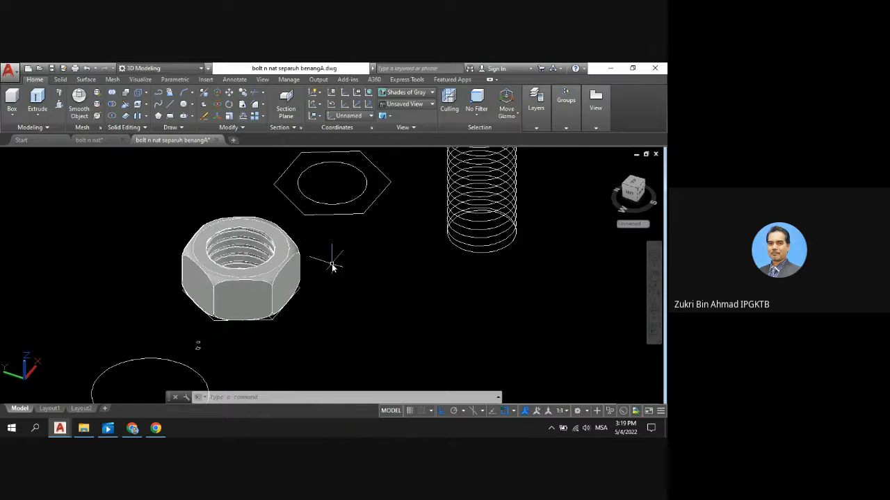
Look through the recent documents on the start page, and return to the bolt n nat separuh benangA drawing
left_click(47, 142)
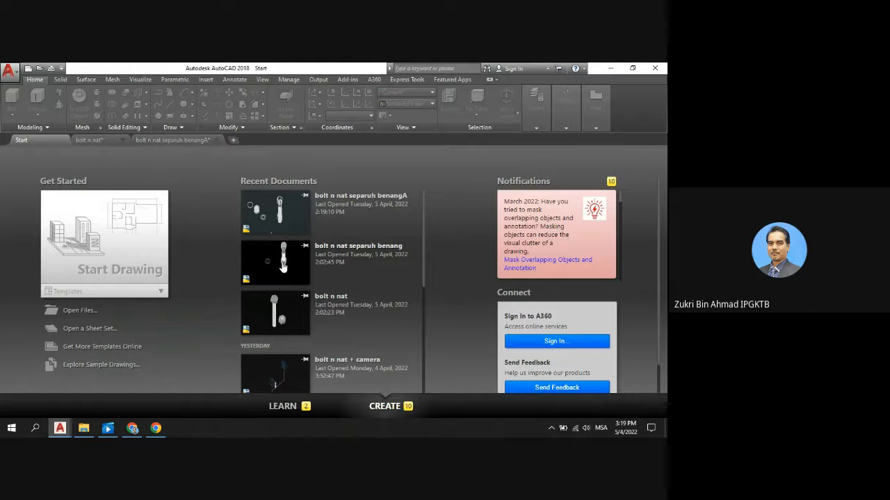
scroll(292, 272, "down", 3)
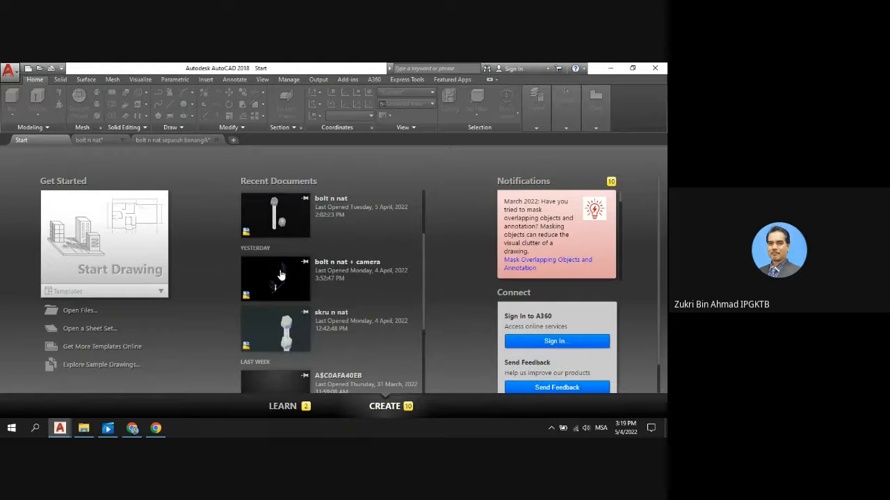
scroll(285, 280, "up", 2)
scroll(295, 284, "down", 4)
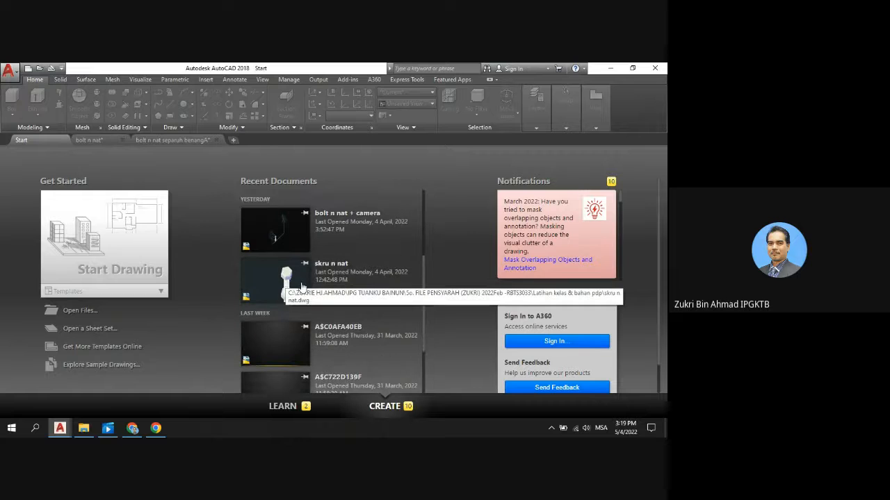
scroll(286, 284, "down", 2)
scroll(285, 284, "up", 5)
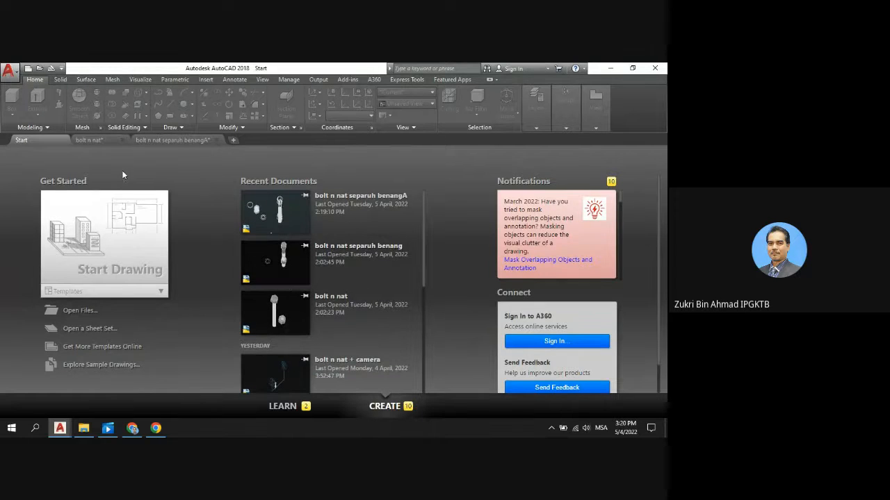
left_click(166, 139)
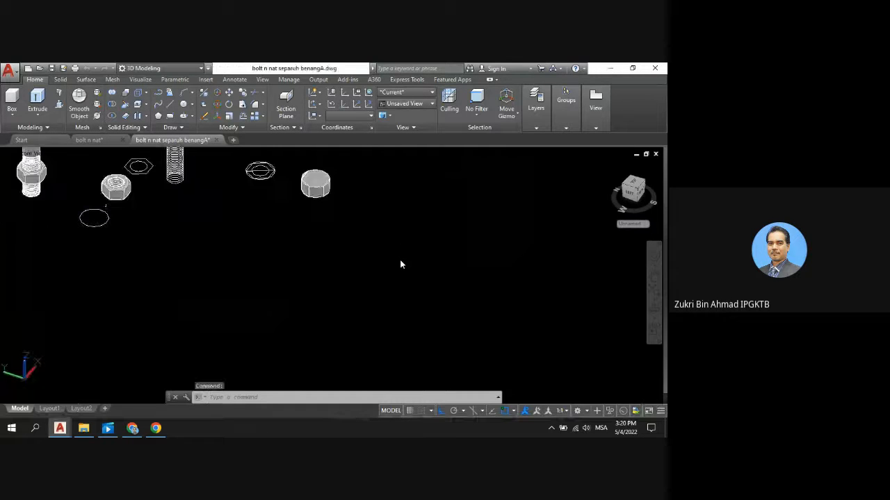
Fillet the upper and lower circular edges of the cylinder around the hexagonal prism with a radius of 3
scroll(281, 152, "up", 3)
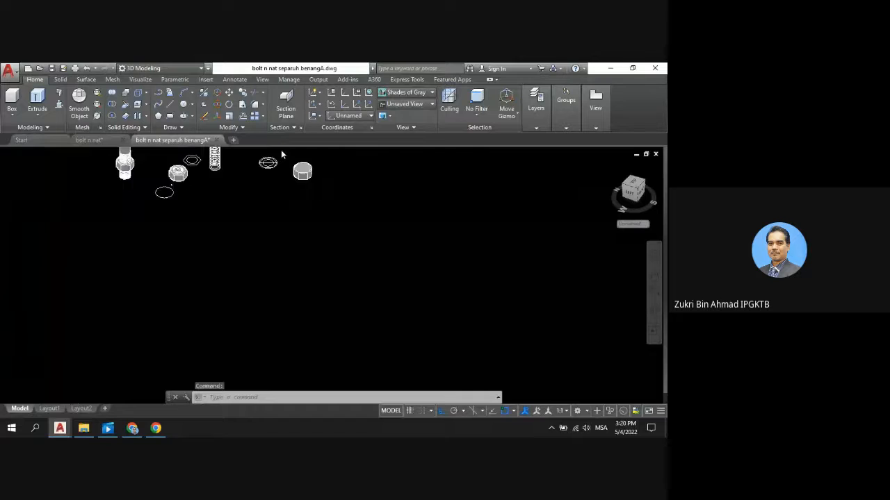
scroll(281, 151, "up", 2)
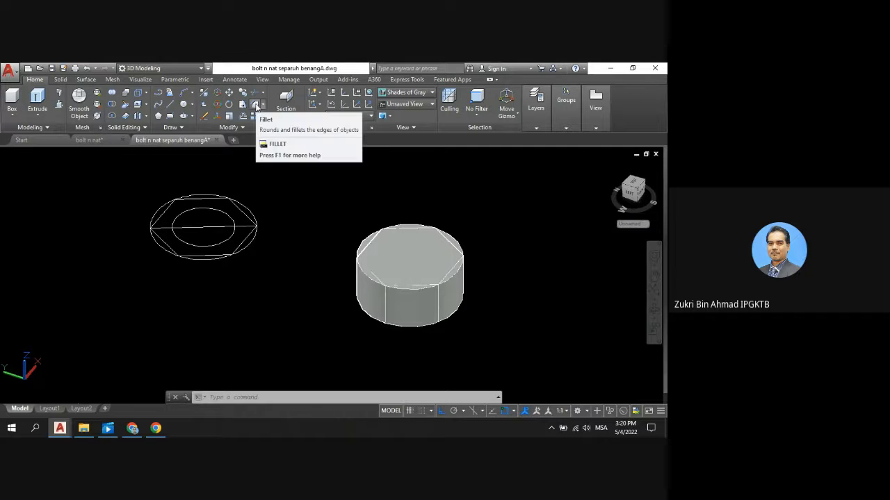
left_click(255, 104)
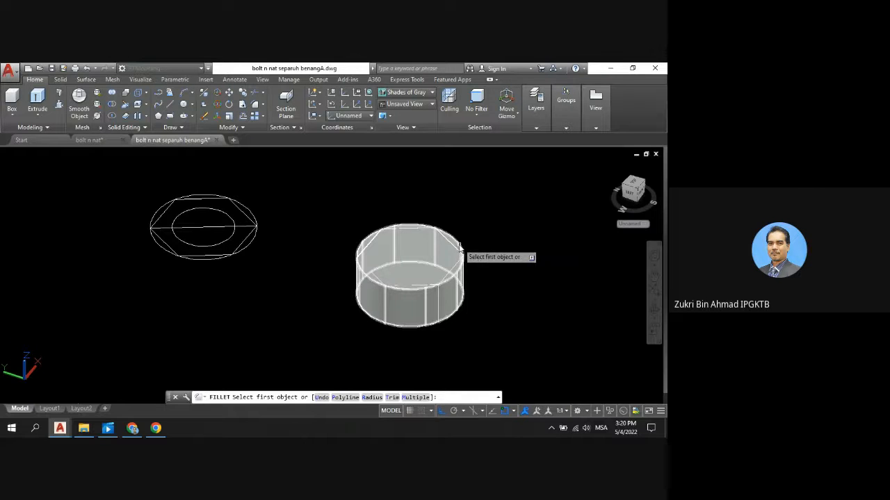
left_click(459, 248)
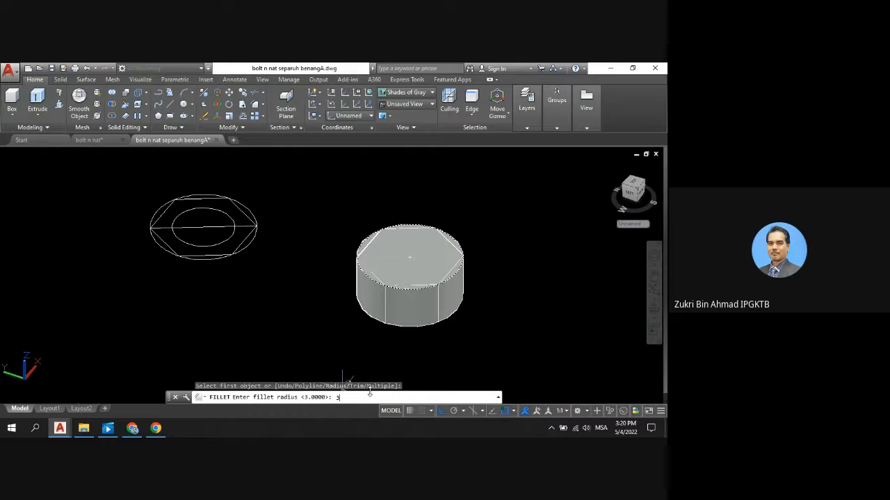
key("Return")
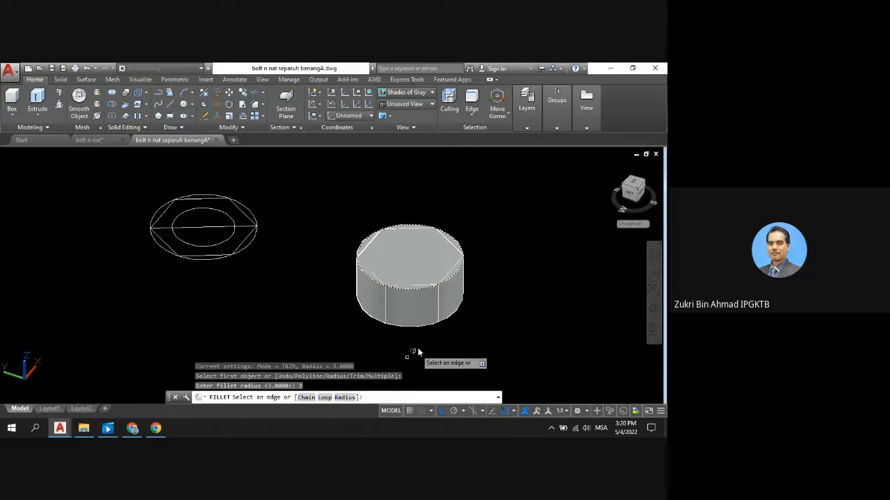
left_click(457, 312)
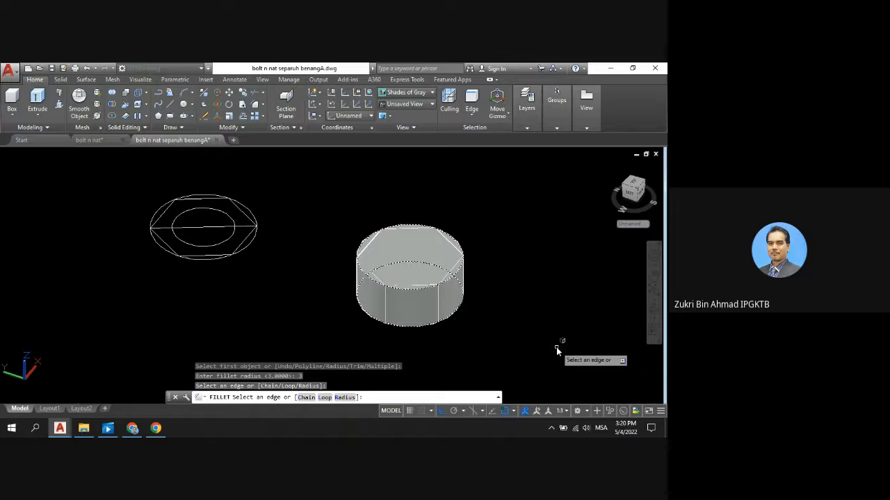
key("Return")
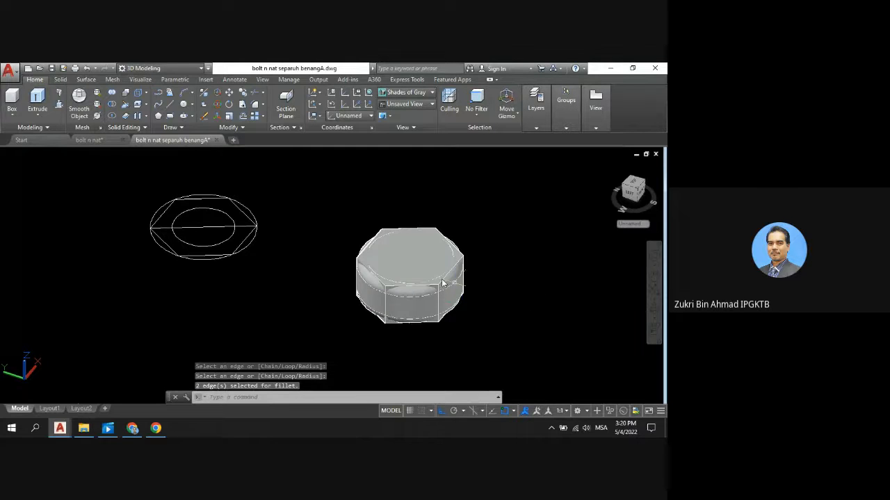
scroll(443, 282, "up", 3)
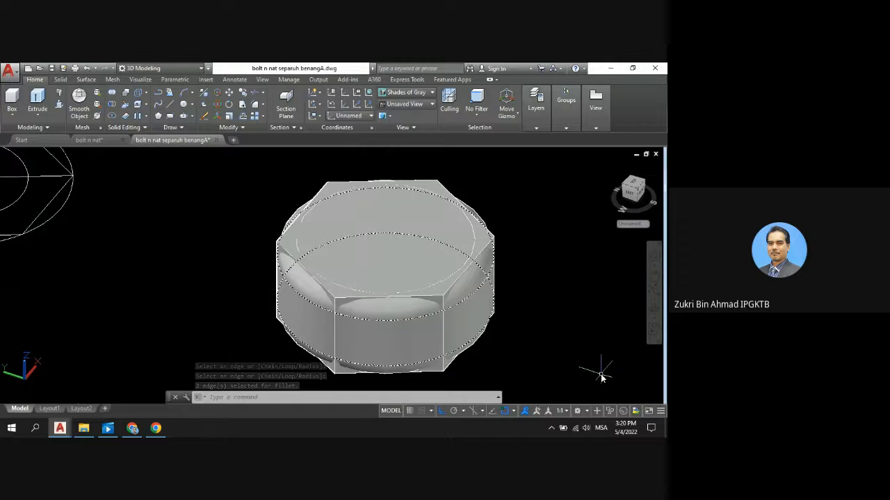
scroll(533, 320, "down", 3)
scroll(536, 318, "up", 3)
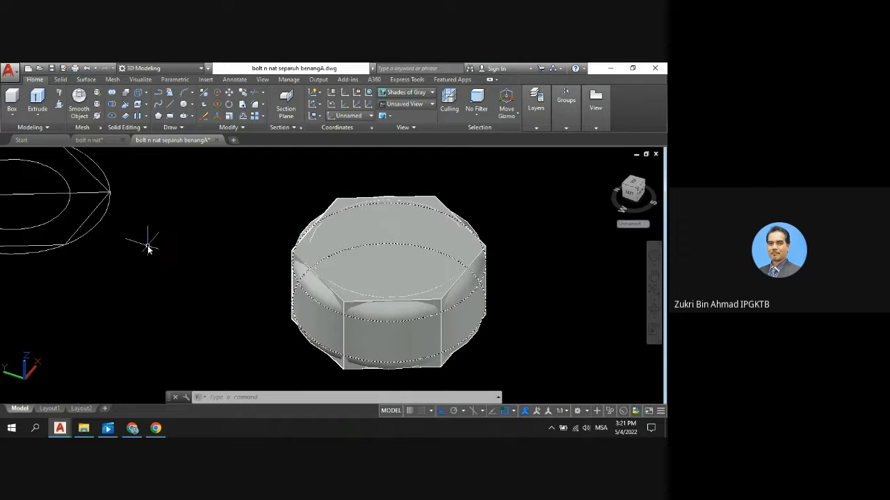
Try to intersect the filleted cylinder with the hexagonal prism
left_click(112, 117)
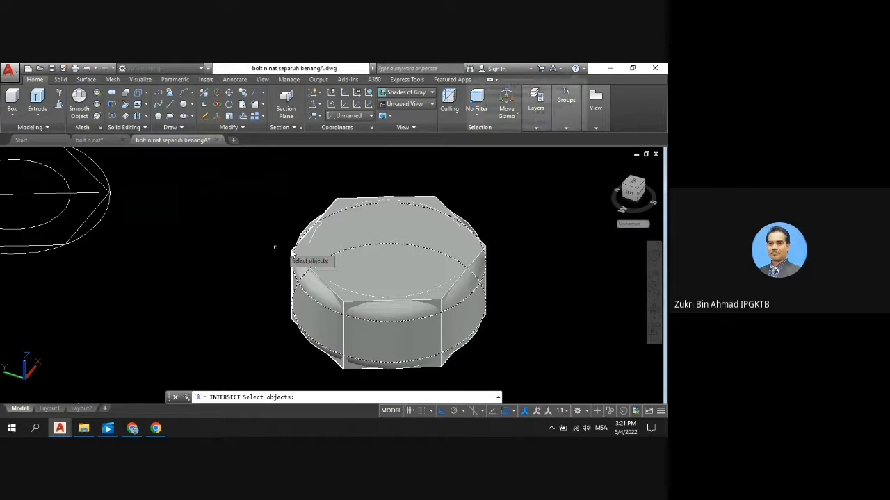
left_click(436, 199)
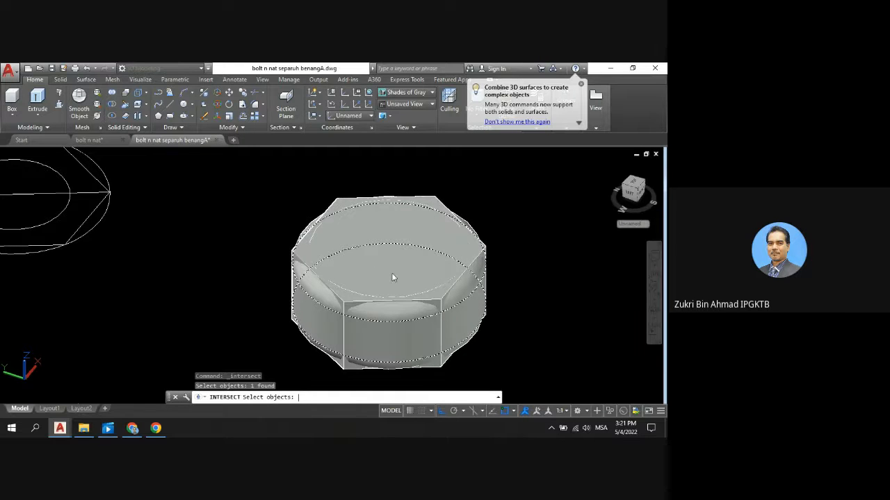
key("Return")
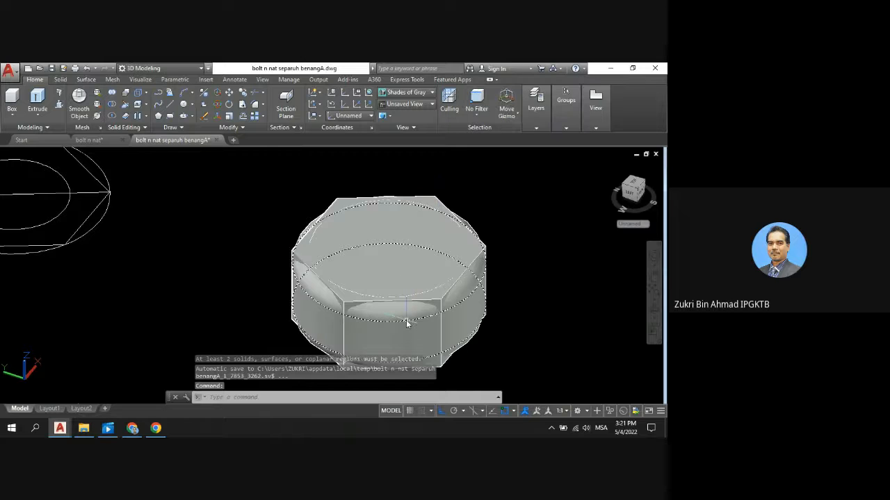
left_click(412, 325)
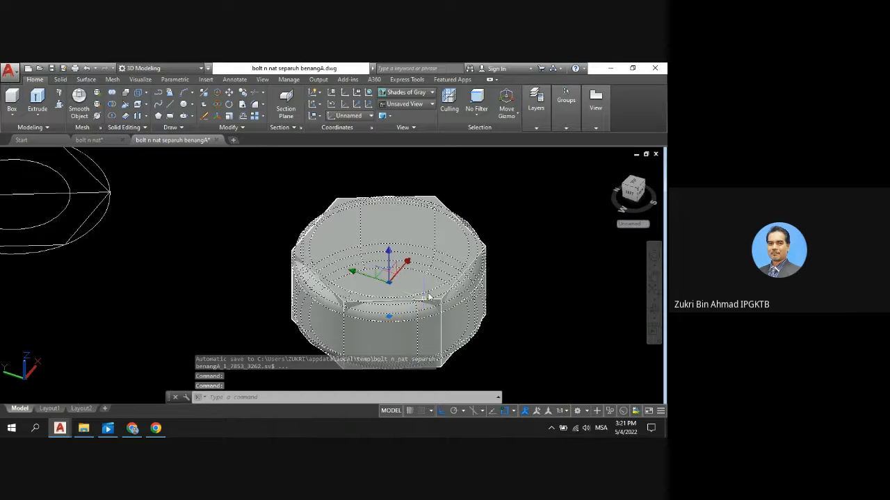
key("Escape")
type("in")
key("Return")
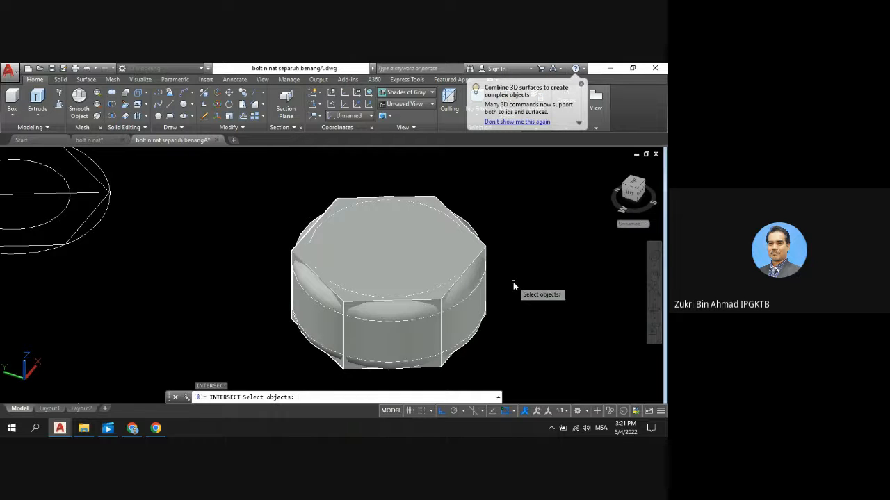
left_click(403, 321)
key("Return")
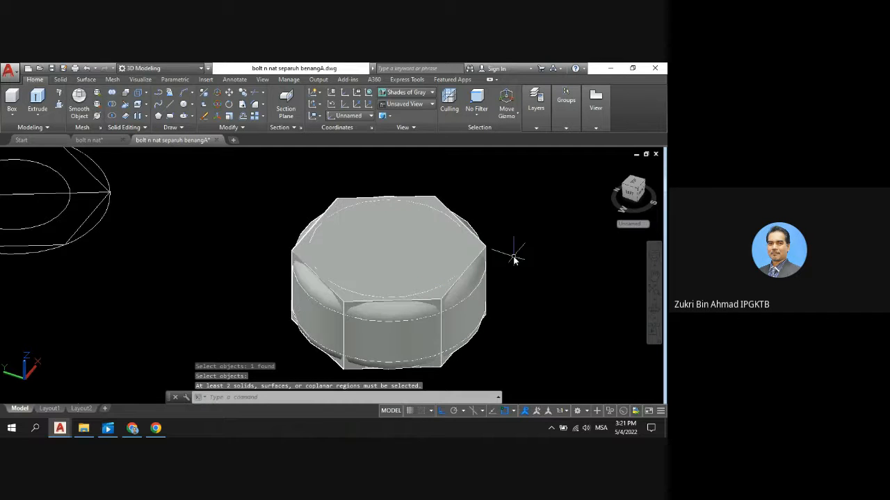
key("Escape")
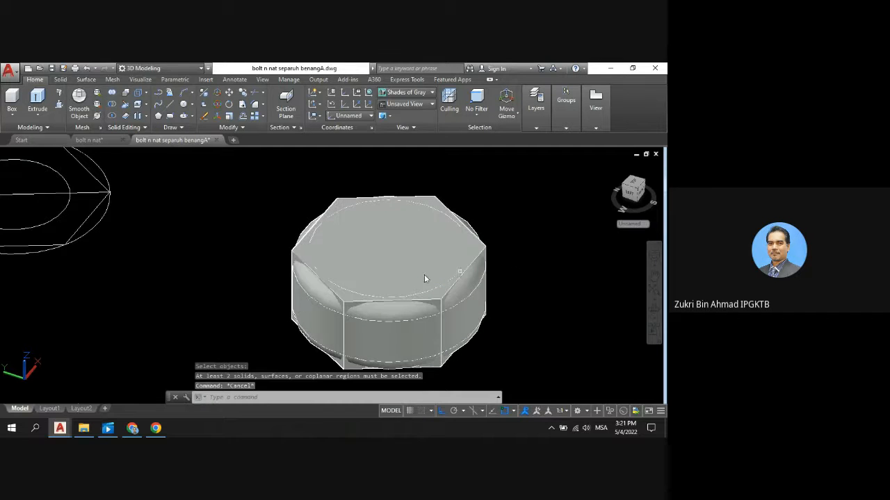
Intersect the filleted cylinder and the hexagonal prism to form a bolt head with rounded corners
left_click(112, 117)
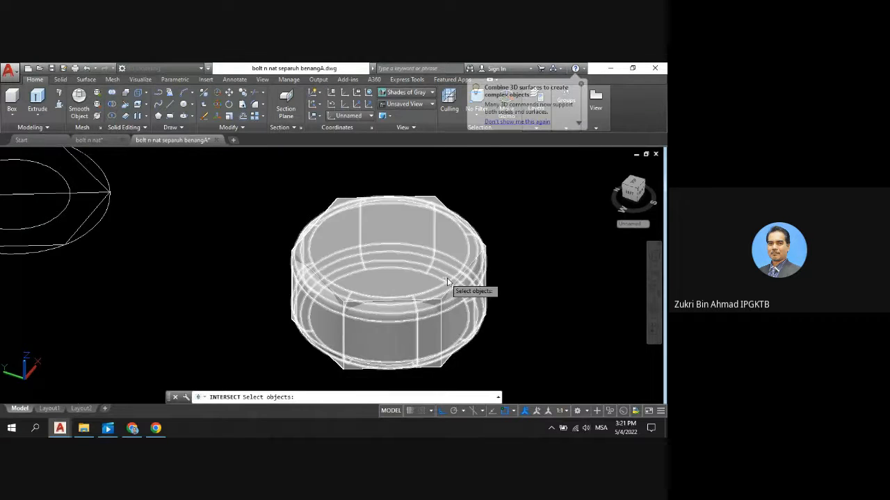
left_click(459, 265)
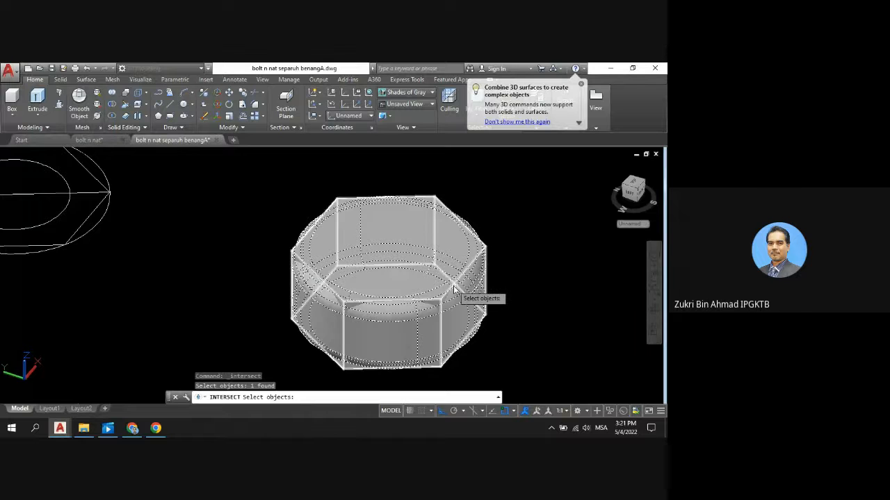
left_click(465, 294)
key("Return")
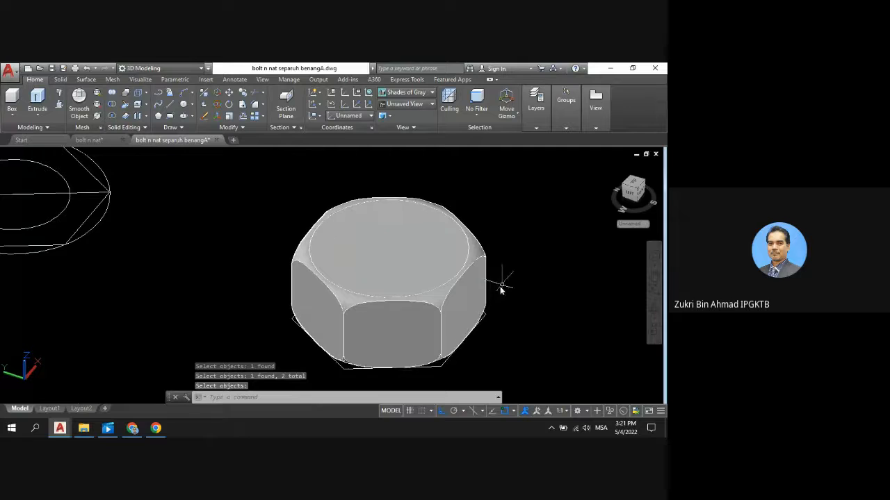
Examine the intersected bolt head alongside the flat profile, thread coil, nut and assembled bolt
scroll(548, 289, "down", 4)
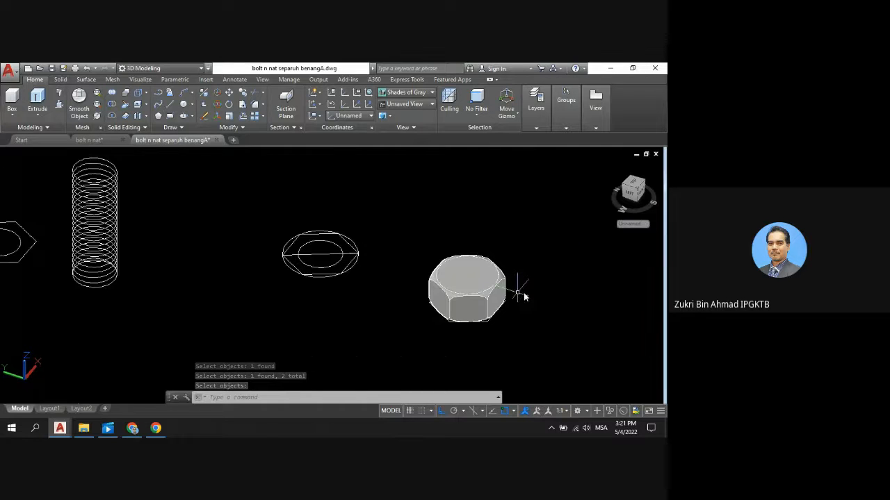
scroll(551, 288, "up", 2)
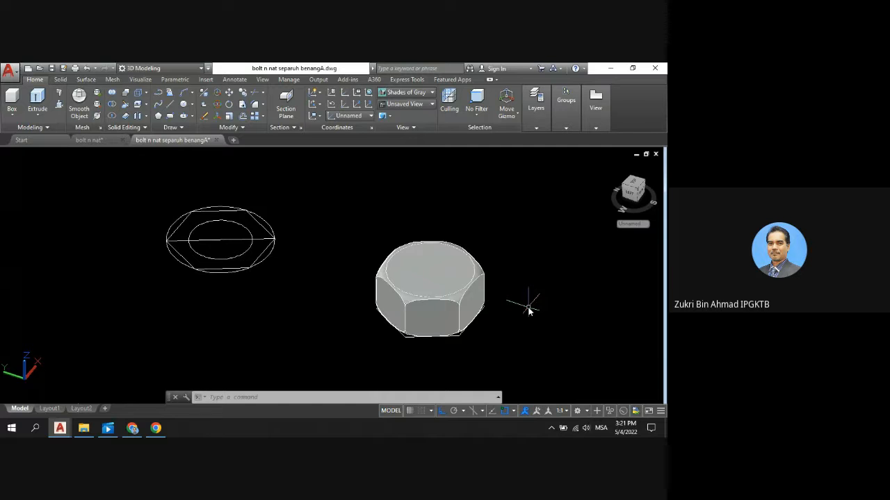
scroll(529, 309, "down", 4)
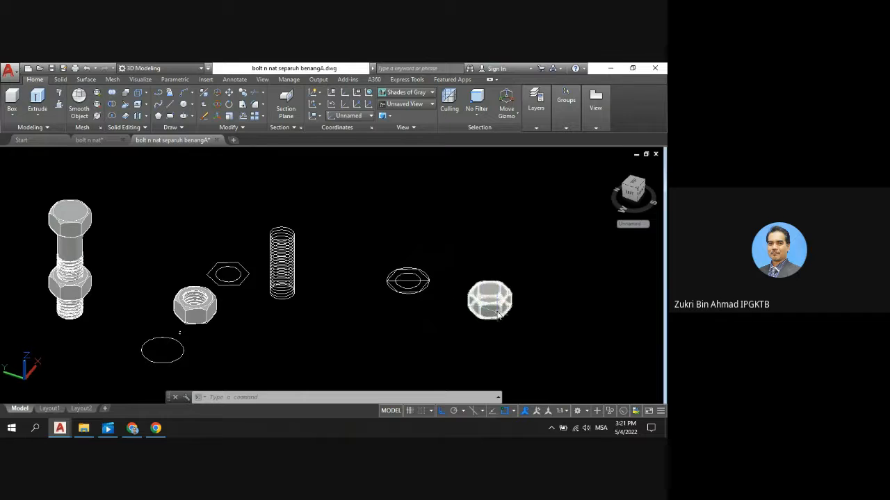
mouse_move(497, 314)
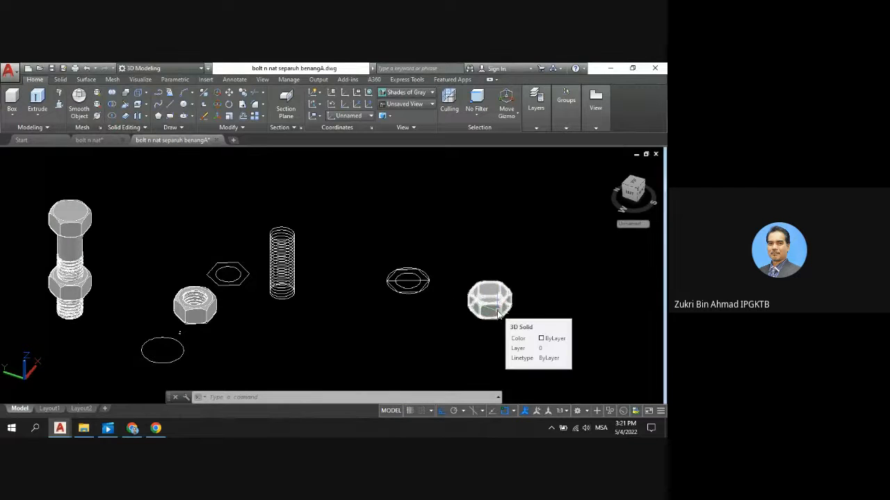
scroll(499, 316, "down", 4)
scroll(501, 325, "up", 5)
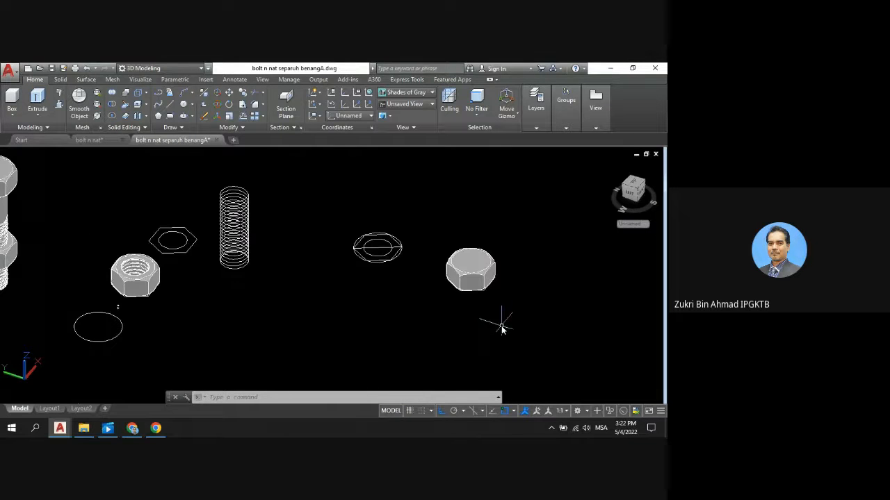
scroll(477, 238, "up", 3)
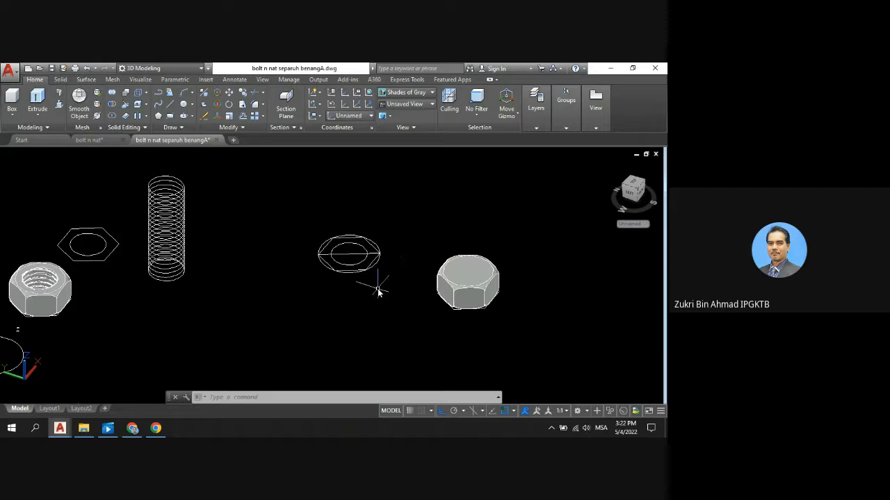
Copy the flat hexagon-and-circles profile, including its diagonal line, to the empty space in front of the original
scroll(377, 288, "down", 5)
scroll(379, 277, "up", 4)
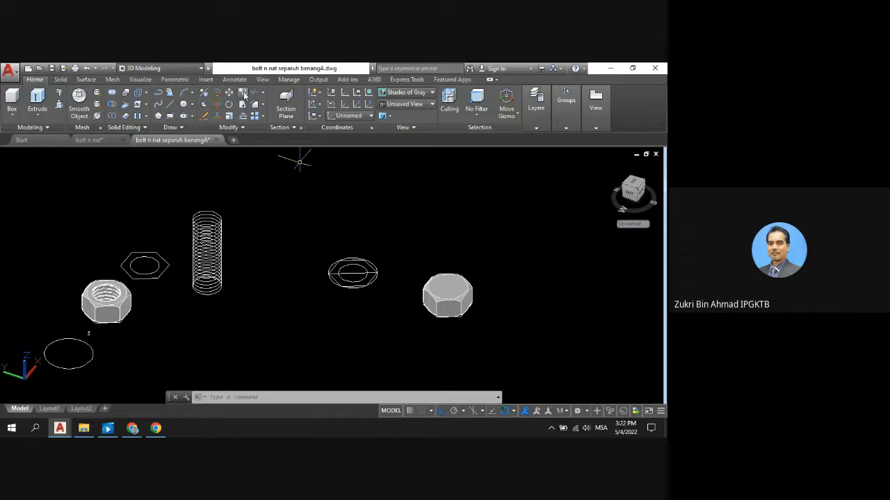
left_click(243, 93)
left_click(377, 295)
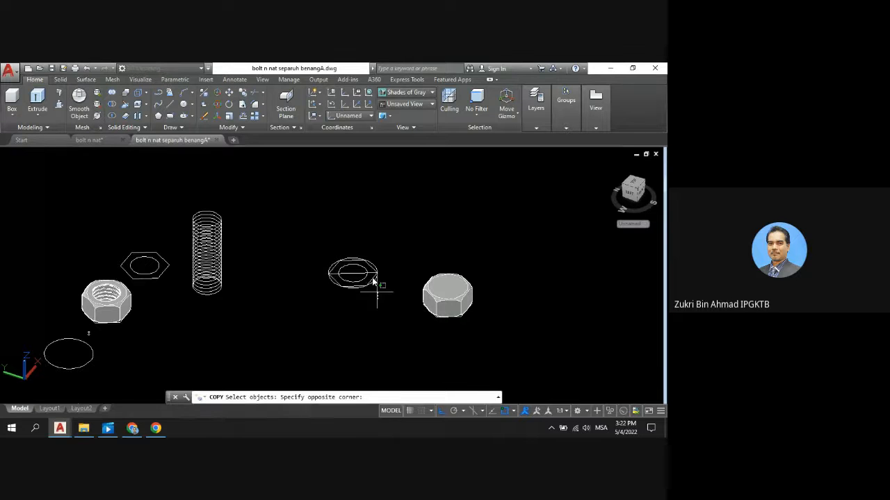
left_click(324, 239)
key("Return")
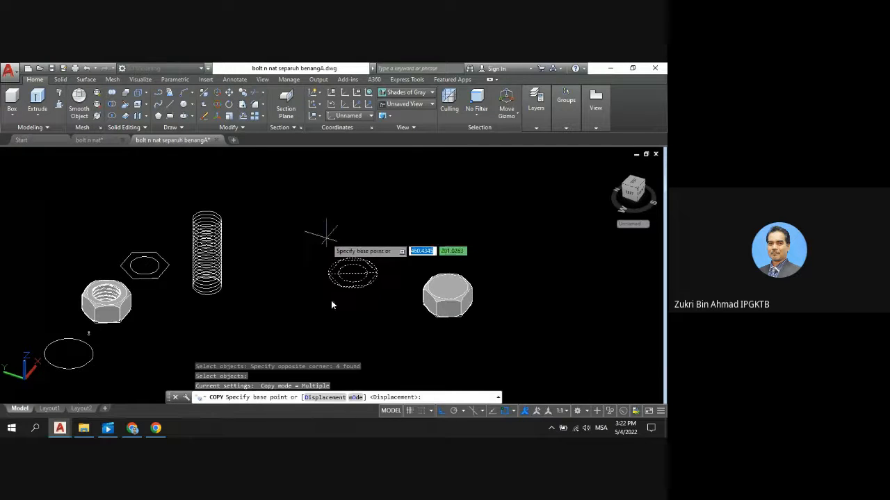
left_click(312, 234)
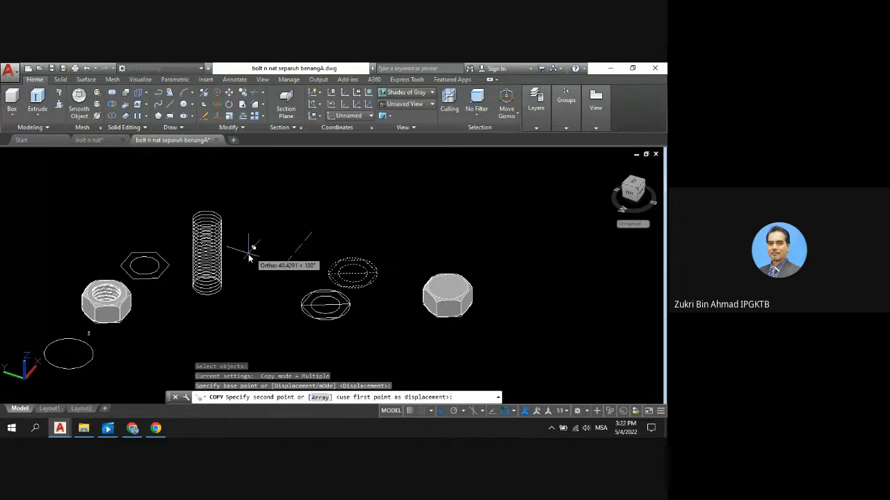
left_click(260, 294)
key("Return")
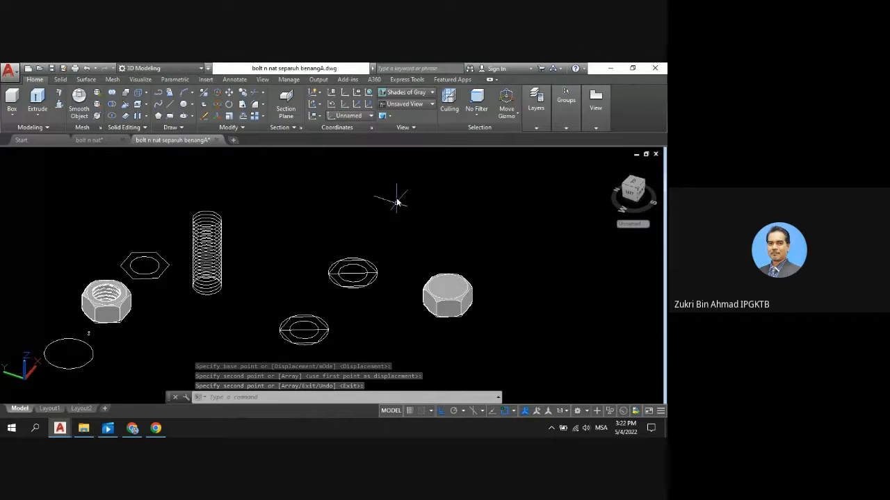
Set the visual style to 2D Wireframe
left_click(432, 94)
left_click(395, 114)
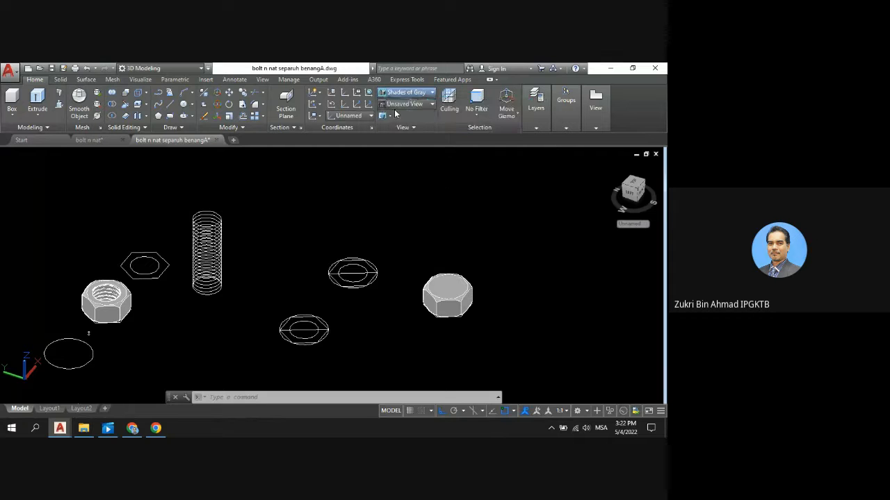
scroll(331, 357, "up", 4)
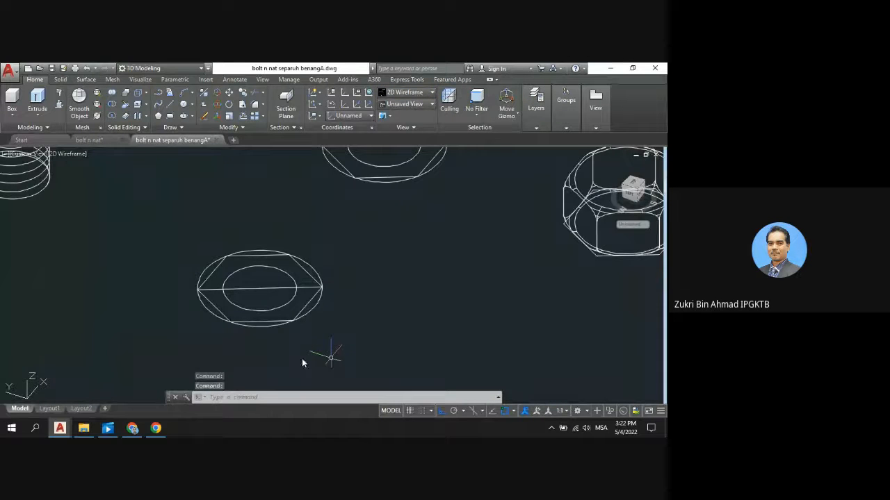
left_click(61, 104)
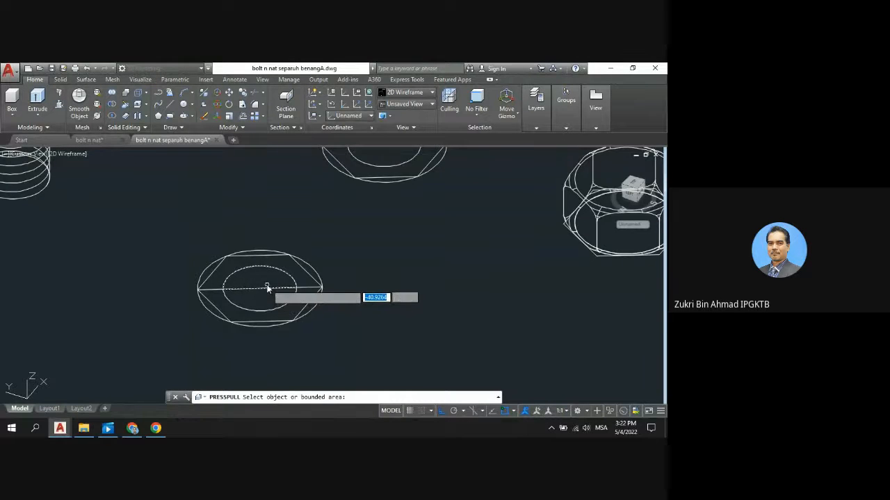
key("Escape")
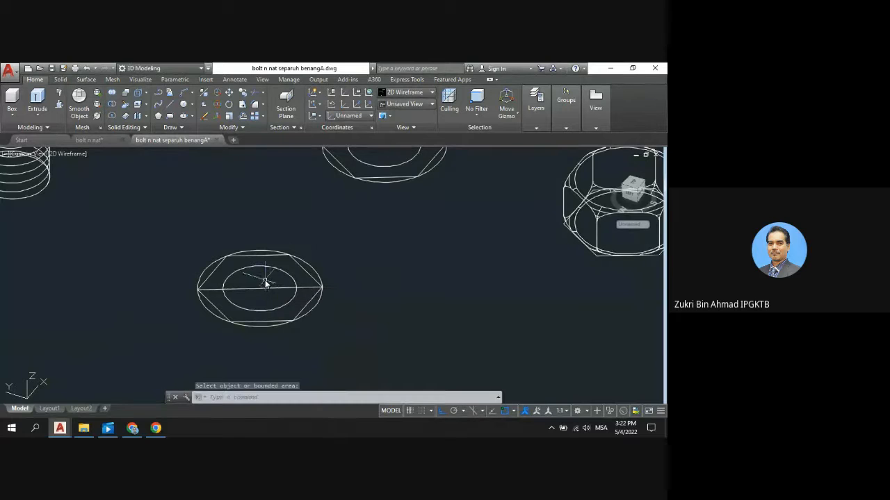
scroll(265, 283, "down", 4)
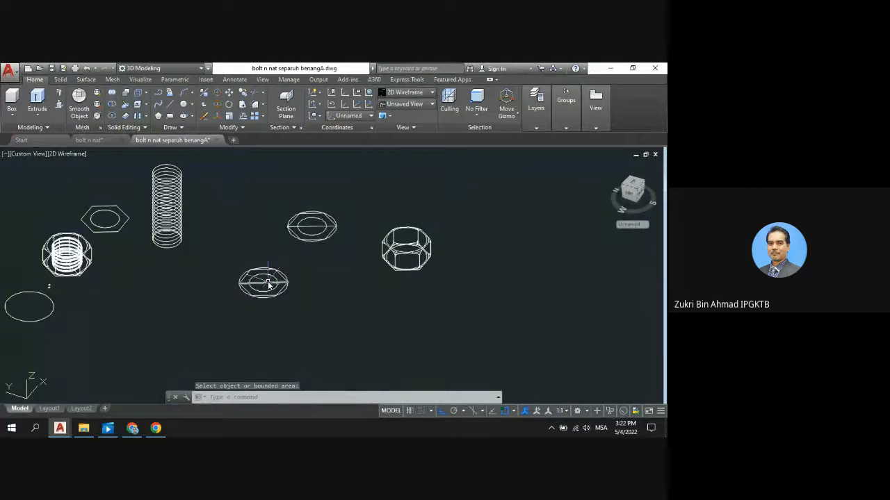
left_click(268, 283)
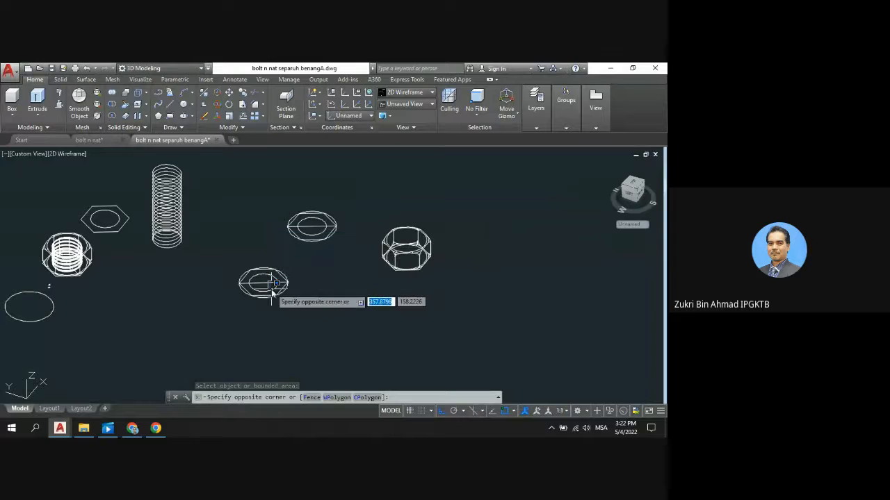
key("Escape")
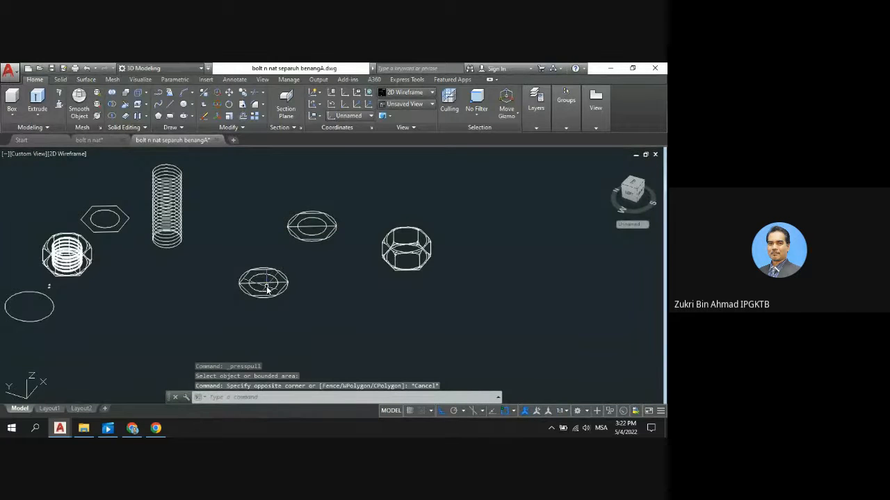
Erase the diagonal line from the copied profile and presspull its inner circle upward to a height of 80
left_click(267, 287)
key("Delete")
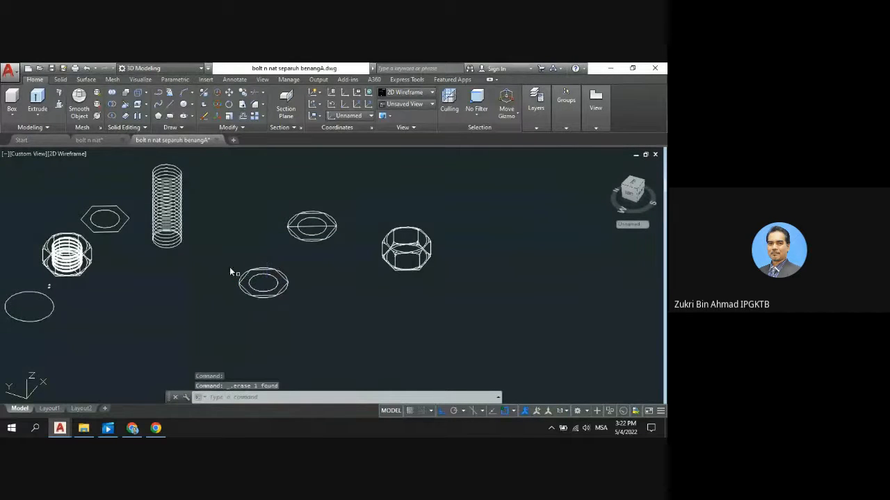
left_click(60, 103)
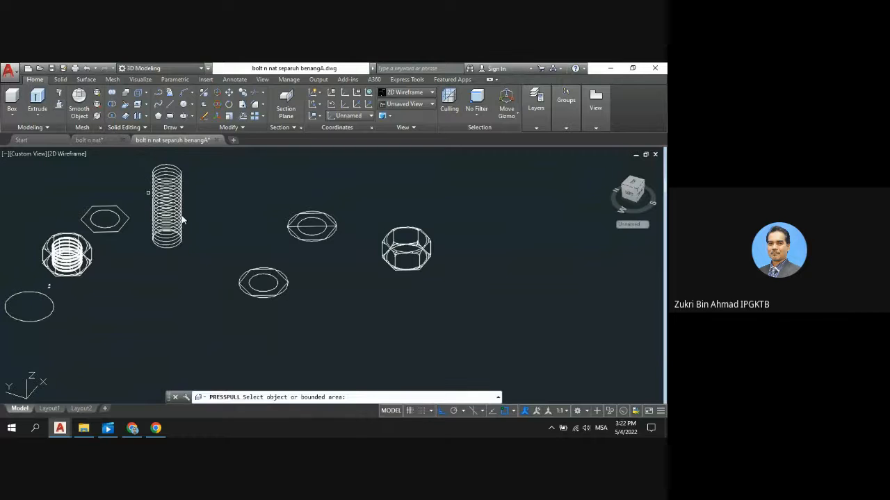
left_click(269, 285)
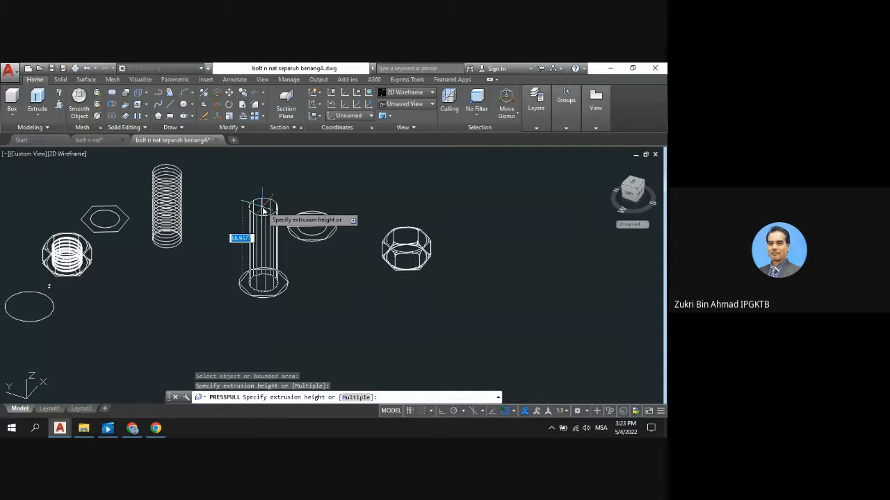
key("Return")
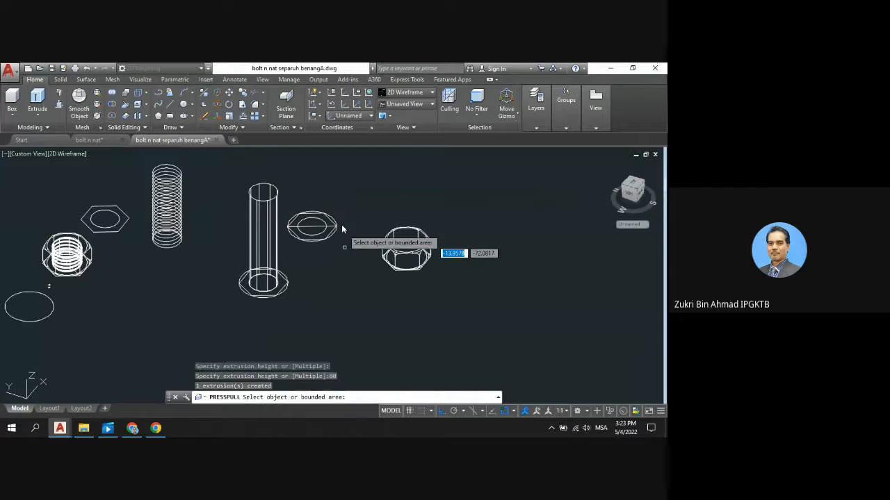
key("Return")
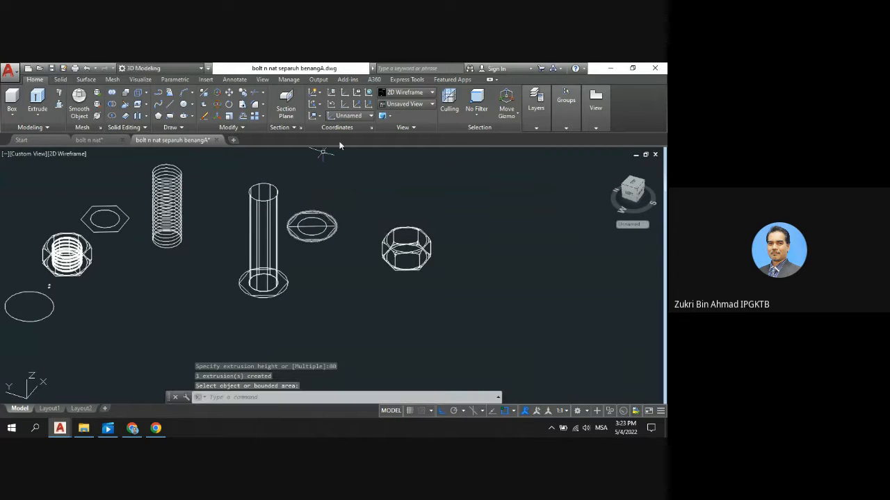
Preview the extruded cylinder in the Shades of Gray visual style and return to 2D Wireframe
left_click(432, 92)
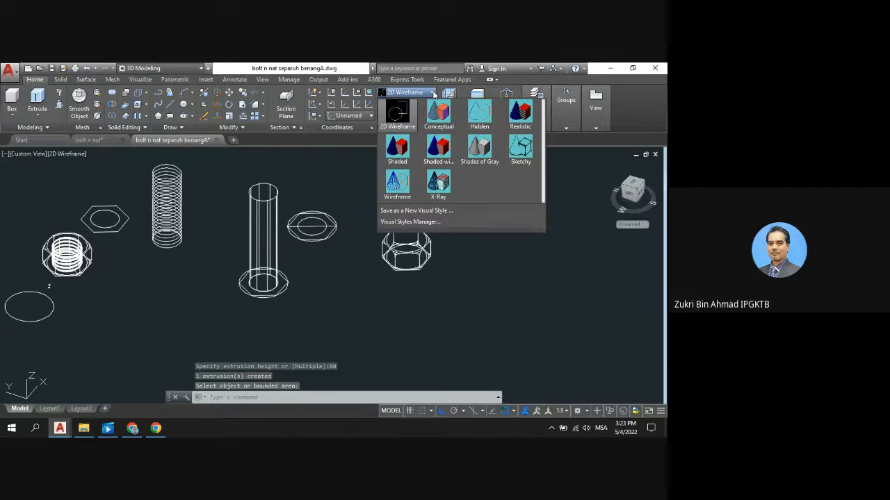
left_click(481, 152)
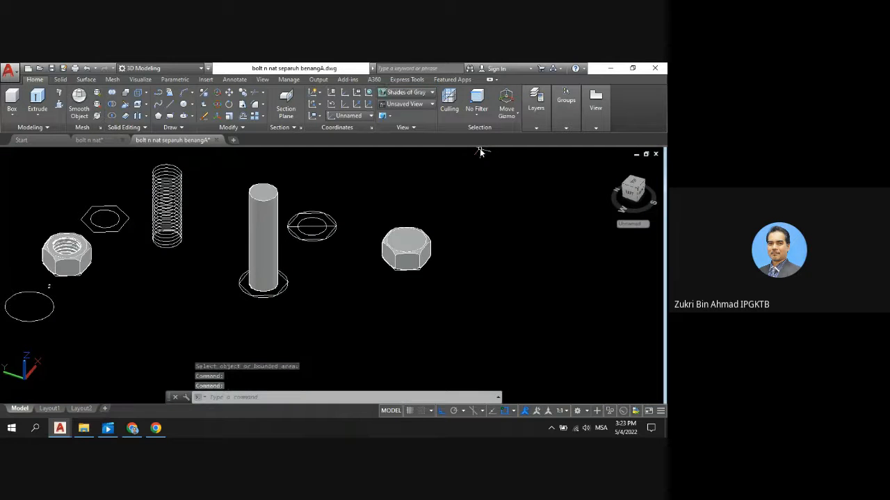
left_click(432, 92)
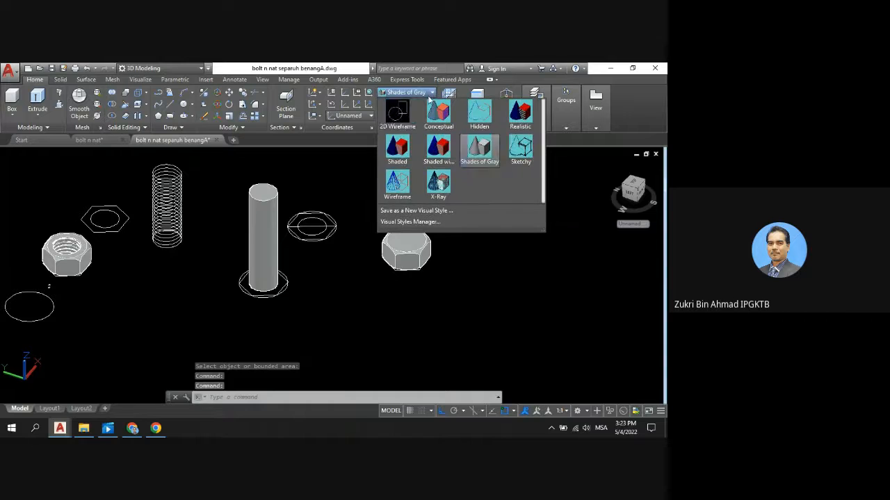
left_click(397, 110)
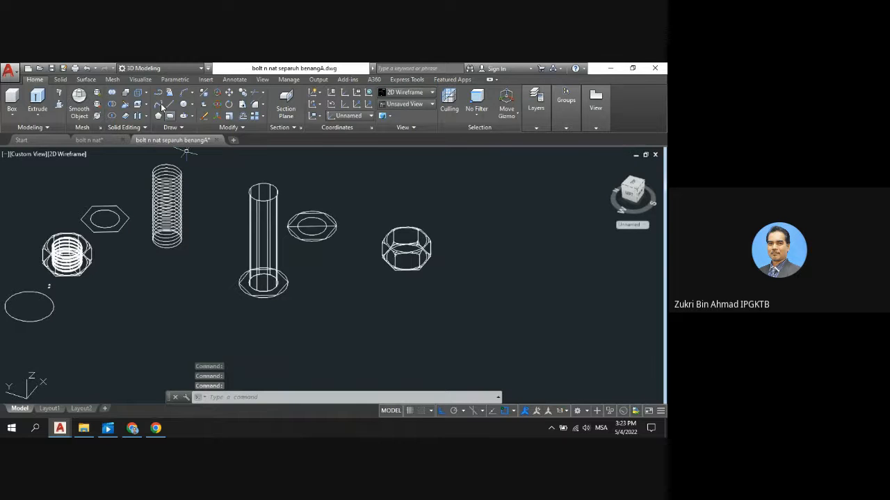
Move the cylinder from its top centre to the centre of the bolt head's underside
left_click(230, 93)
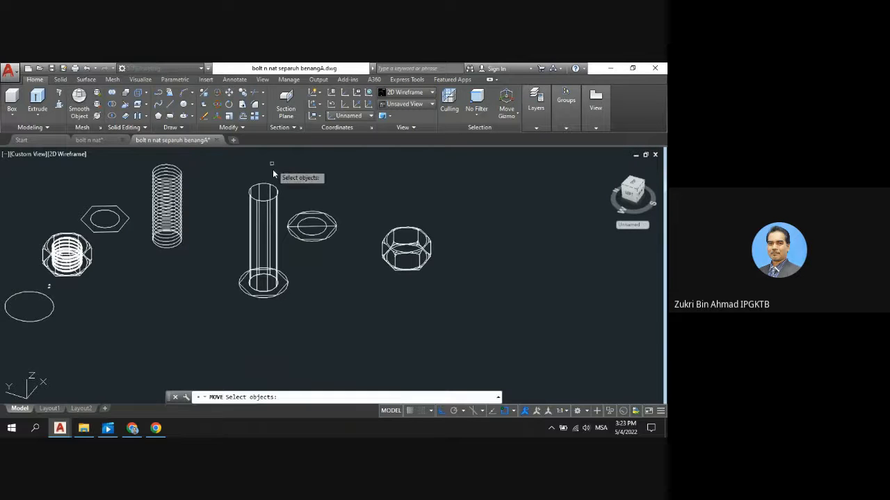
left_click(277, 192)
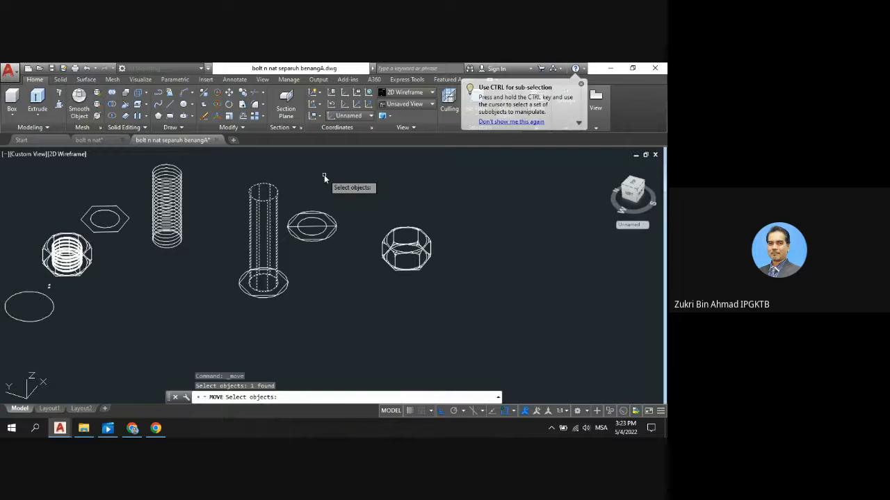
left_click(275, 295)
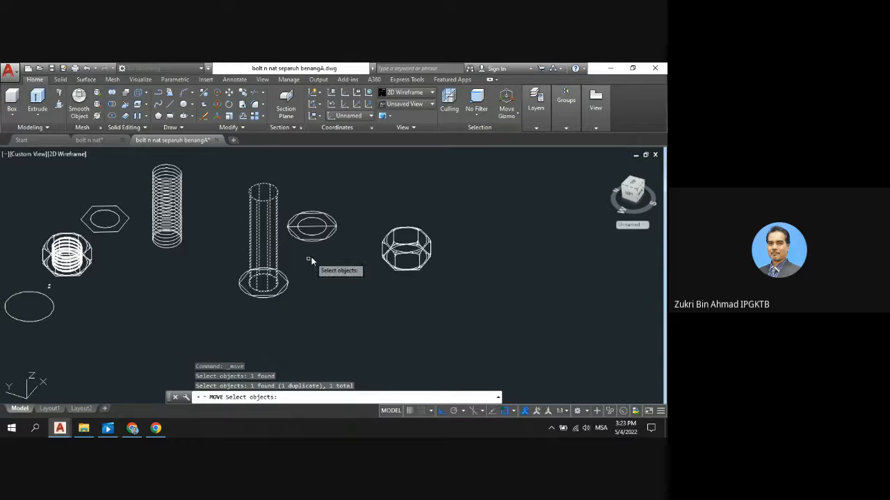
key("Return")
left_click(263, 188)
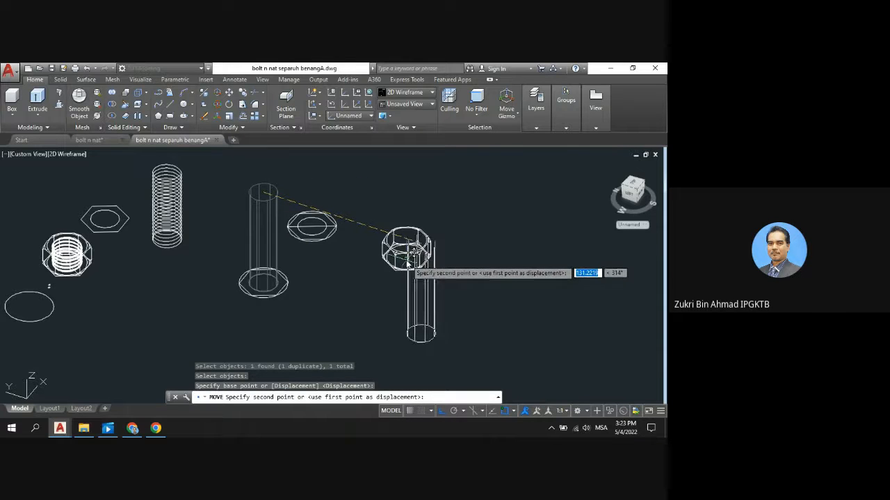
left_click(407, 251)
key("Return")
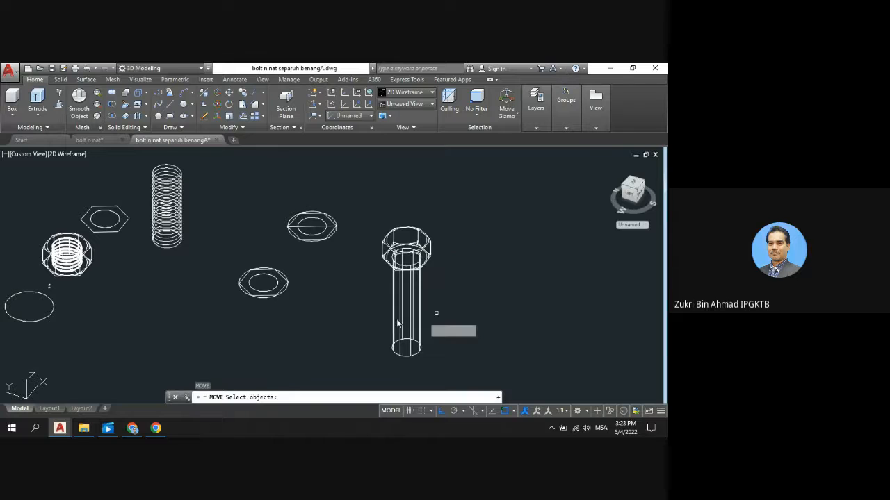
scroll(331, 307, "down", 4)
scroll(308, 319, "down", 2)
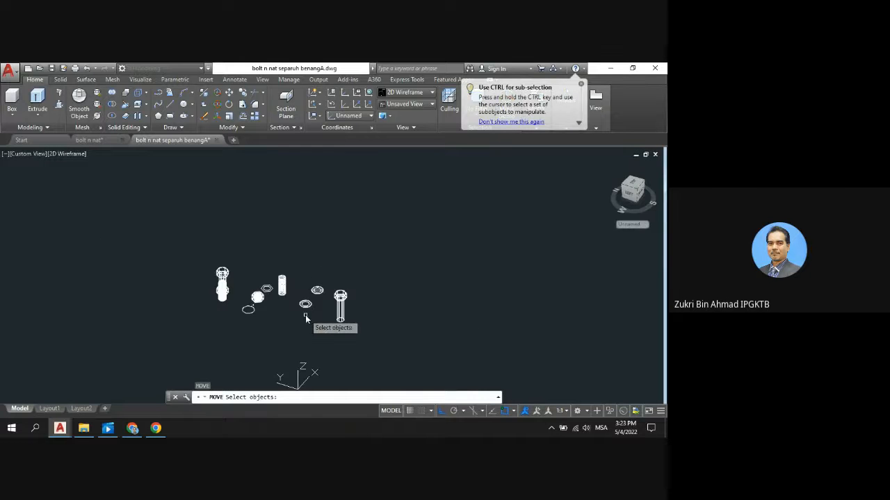
scroll(311, 316, "up", 6)
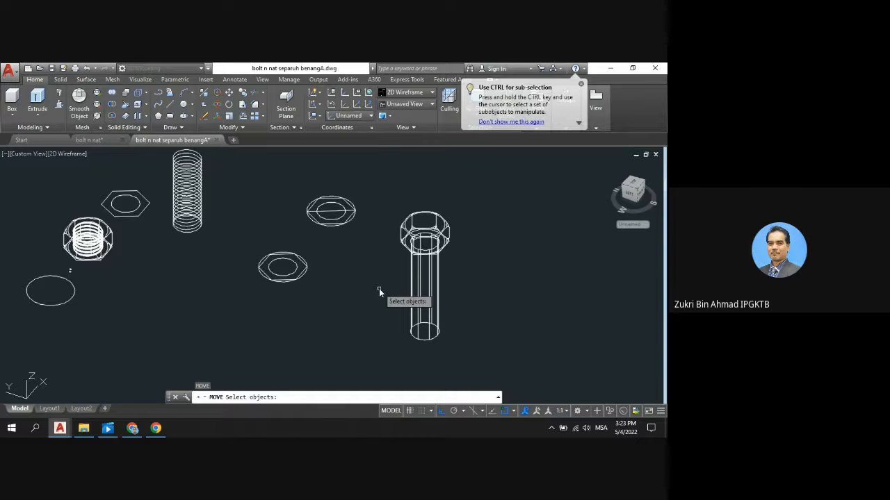
key("Escape")
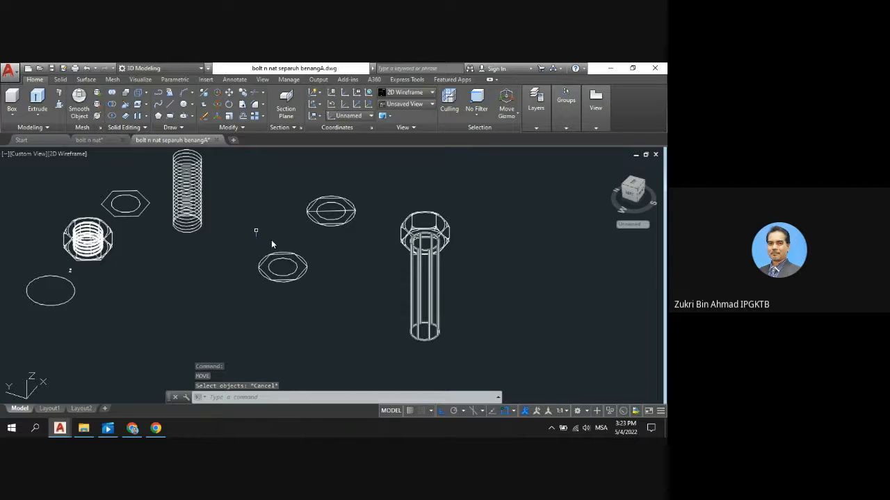
Copy the inner circle of the hexagon profile to an empty spot between the profile and the bolt
scroll(273, 243, "down", 3)
scroll(309, 243, "up", 3)
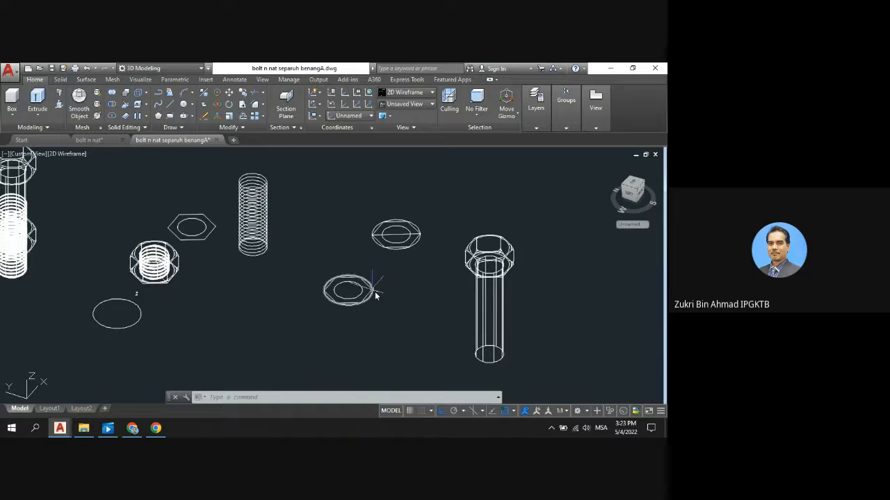
scroll(402, 310, "down", 2)
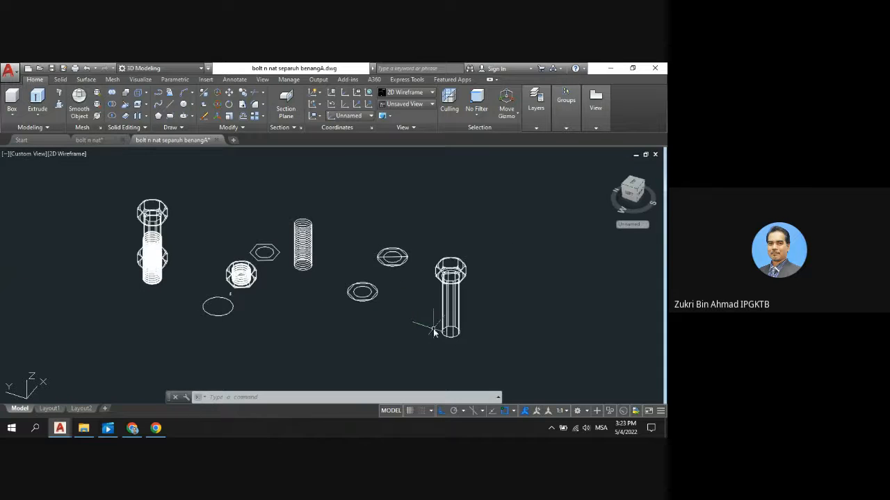
scroll(404, 318, "up", 2)
scroll(403, 318, "up", 2)
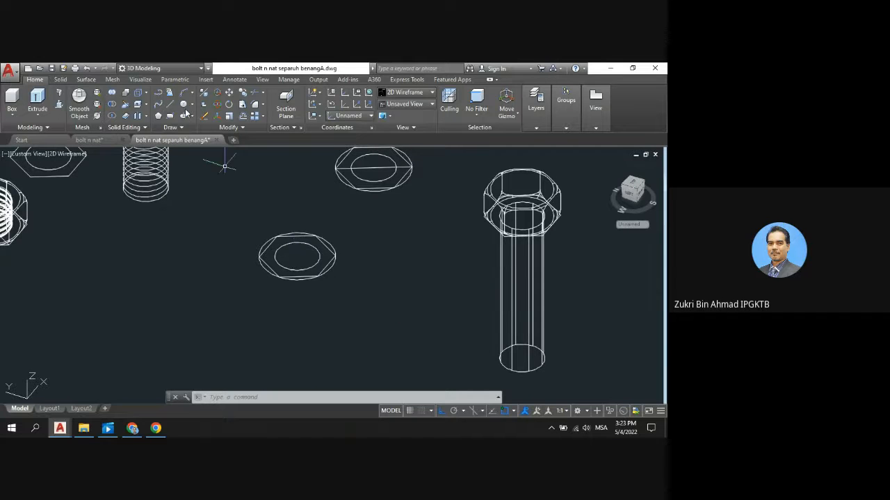
left_click(241, 93)
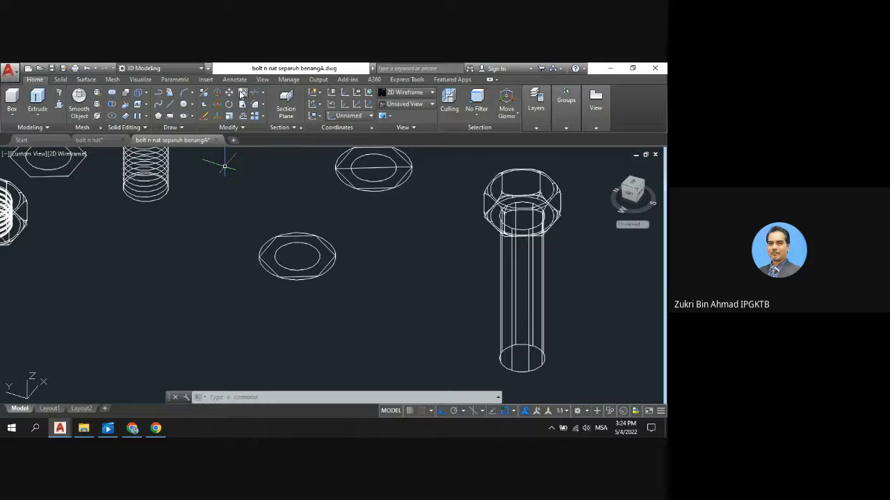
left_click(311, 249)
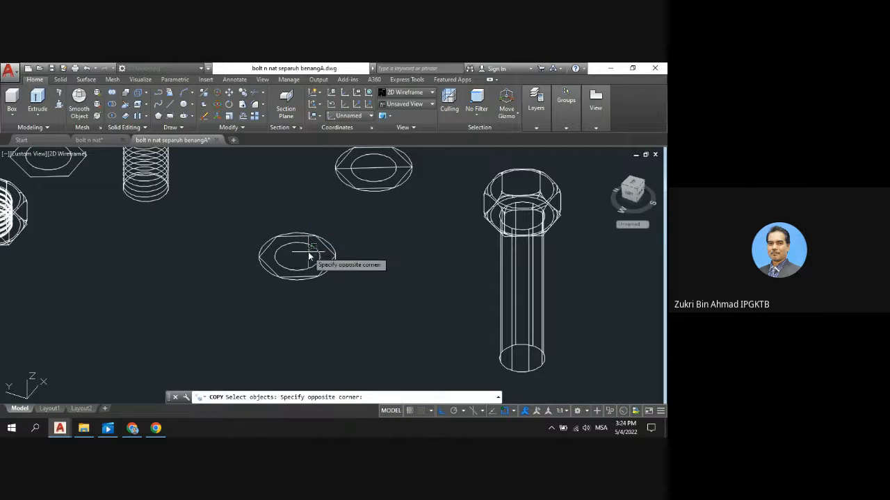
left_click(313, 253)
key("Return")
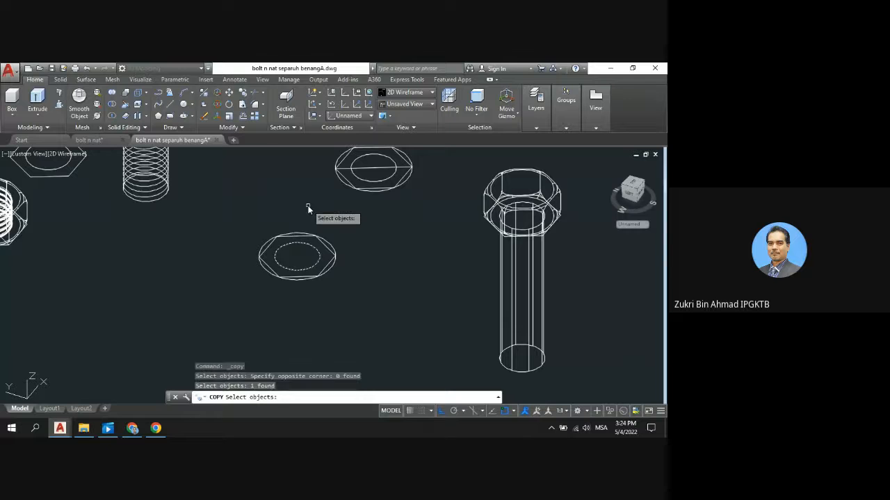
left_click(310, 203)
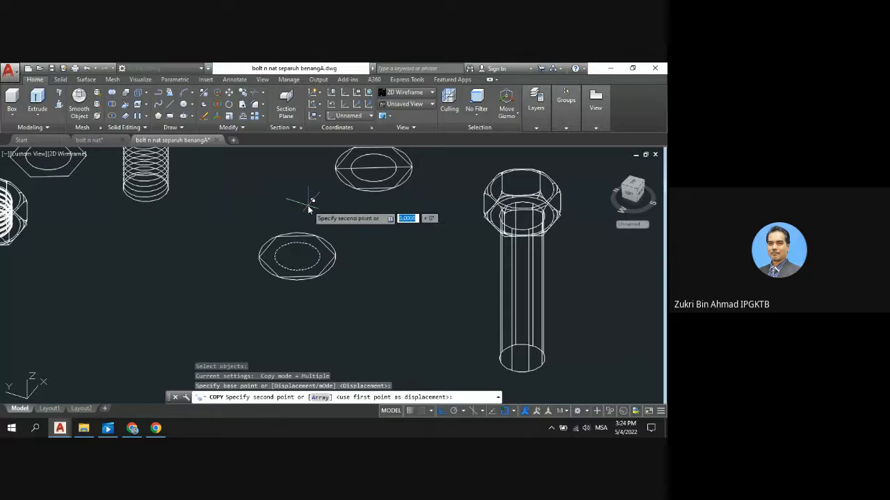
left_click(403, 251)
key("Return")
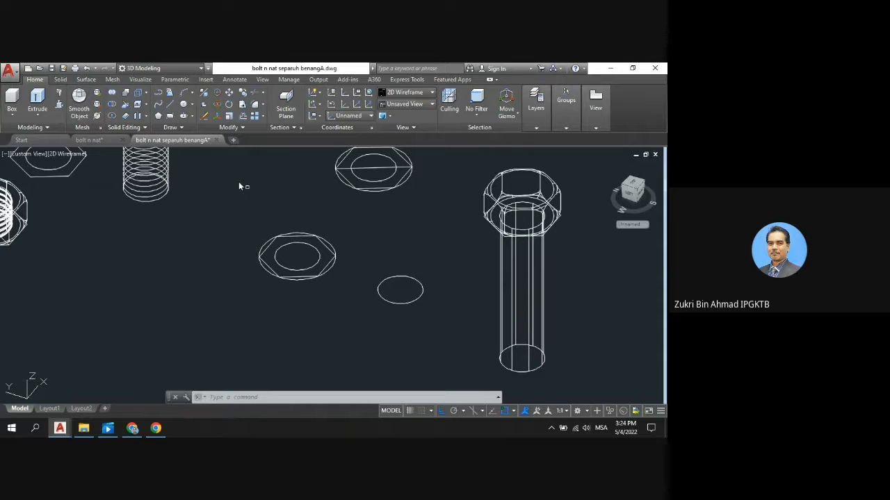
Try a downward helix at the copied circle's centre with base and top radii of 10 and height 20, and erase it
left_click(182, 130)
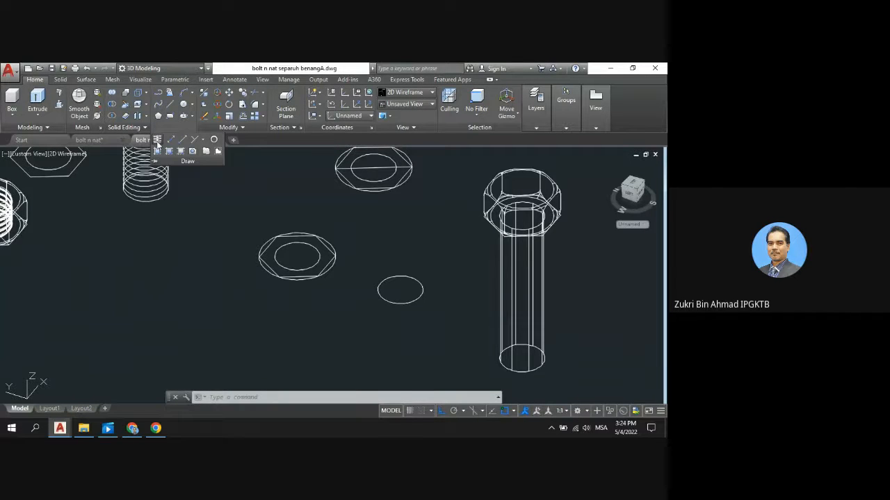
left_click(158, 141)
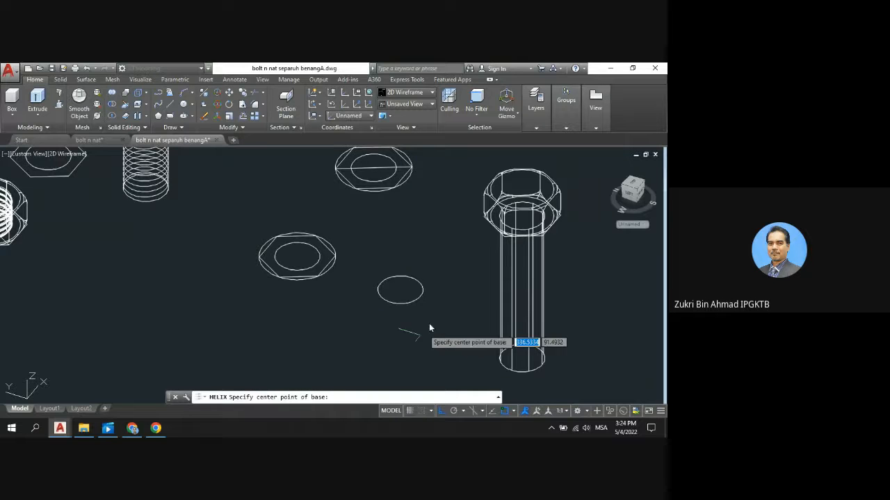
left_click(401, 293)
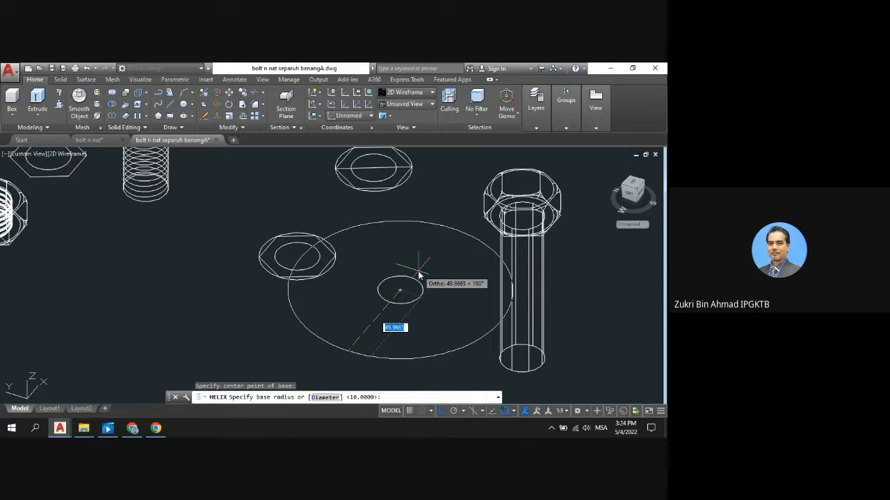
type("10")
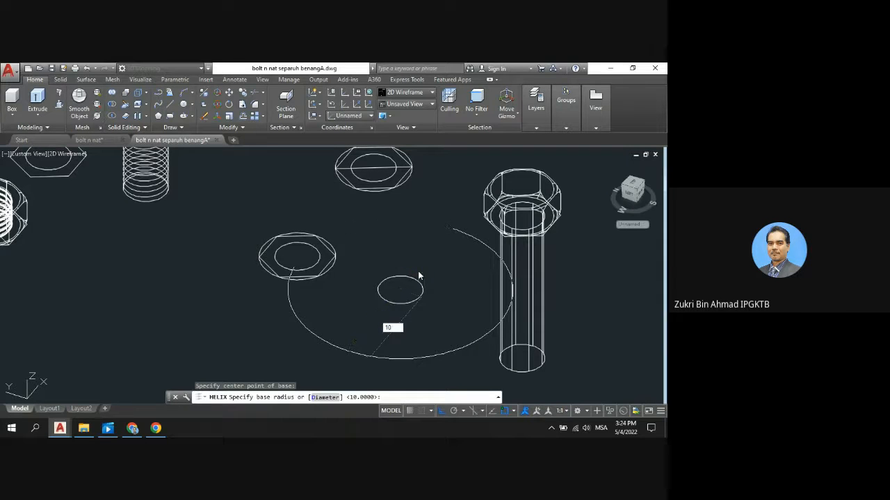
key("Return")
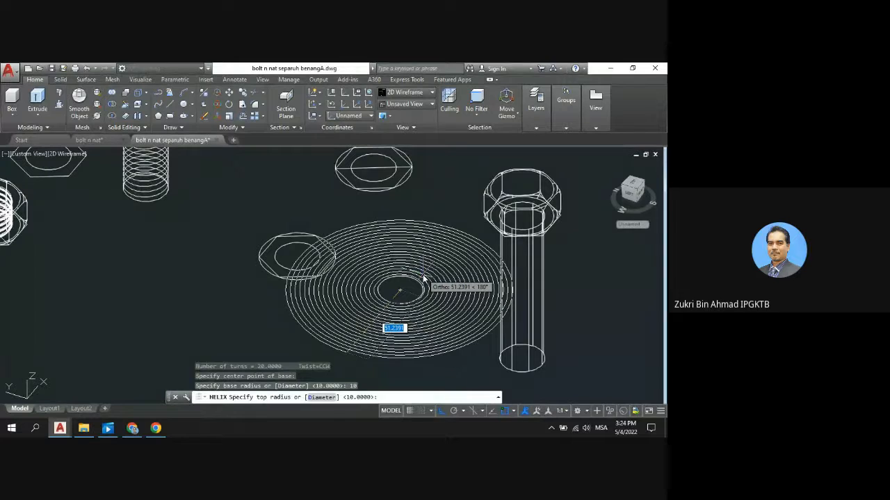
type("10")
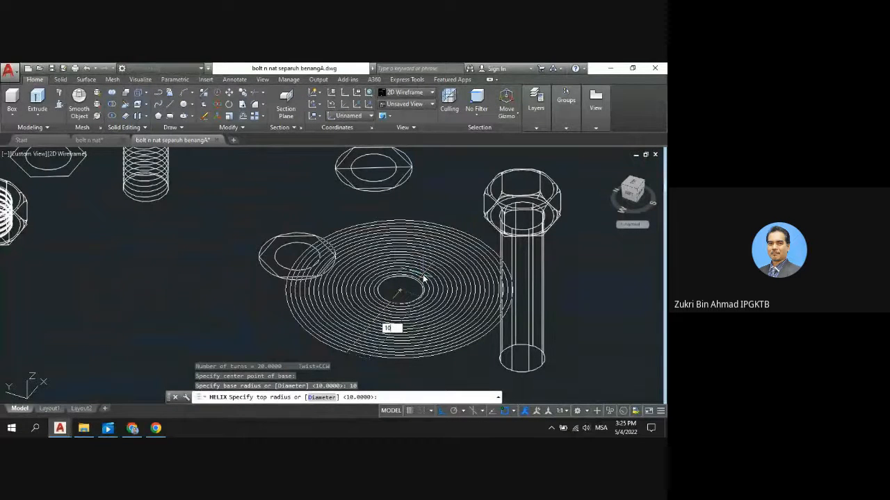
key("Return")
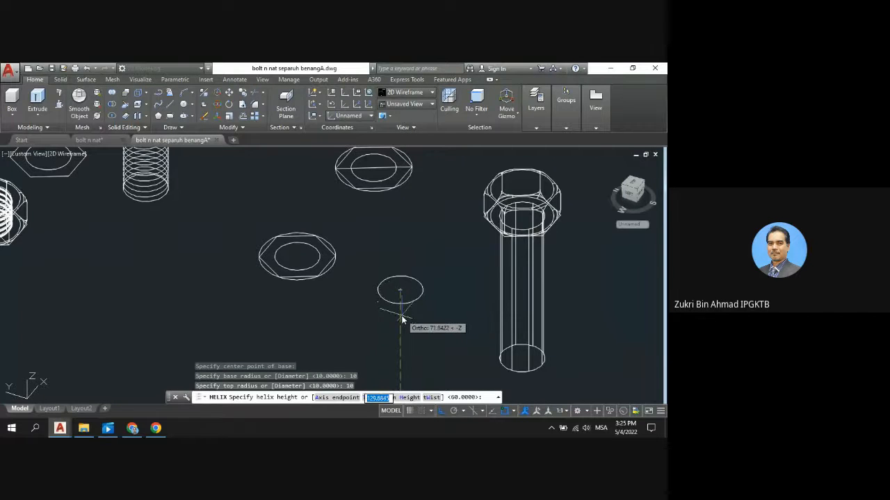
scroll(401, 318, "down", 2)
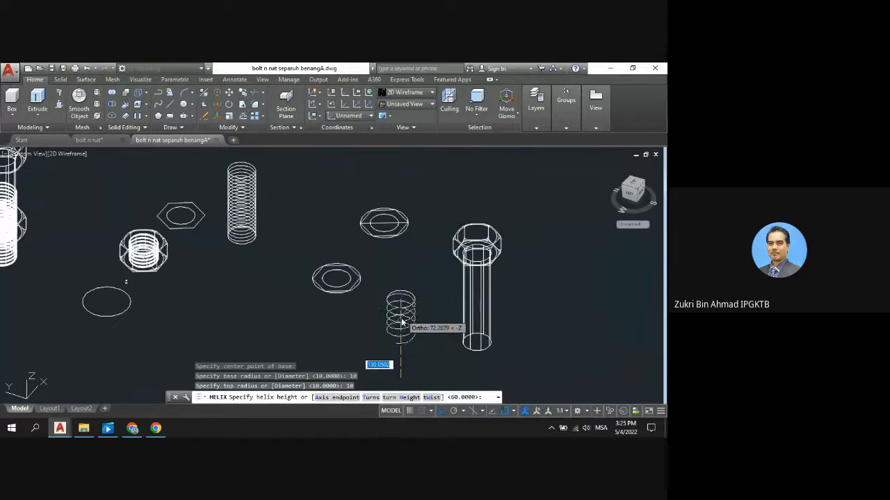
scroll(400, 335, "down", 5)
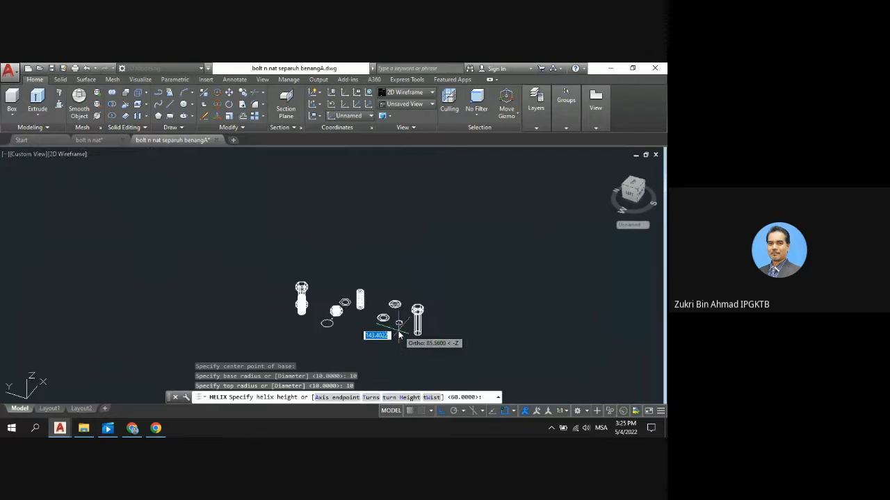
scroll(397, 357, "up", 6)
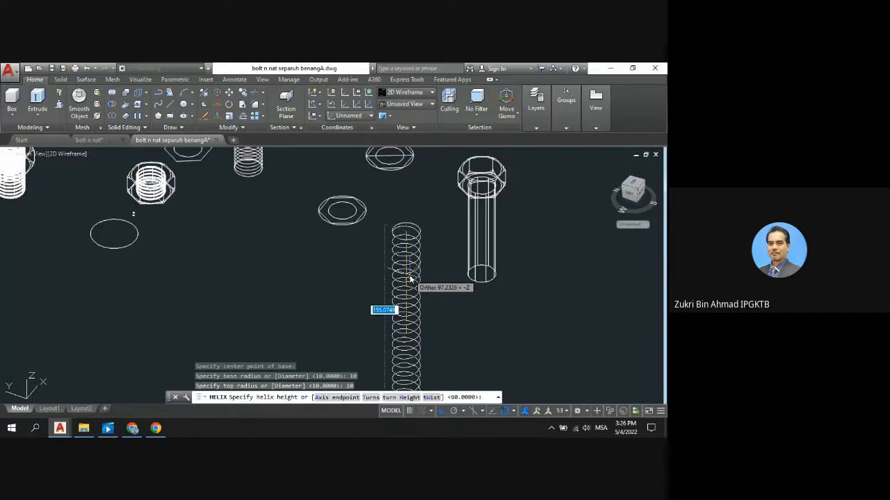
type("30")
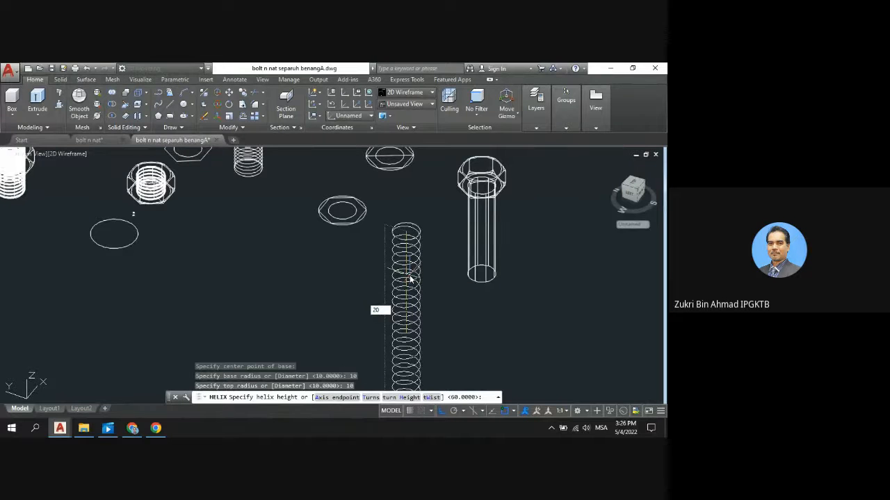
key("Return")
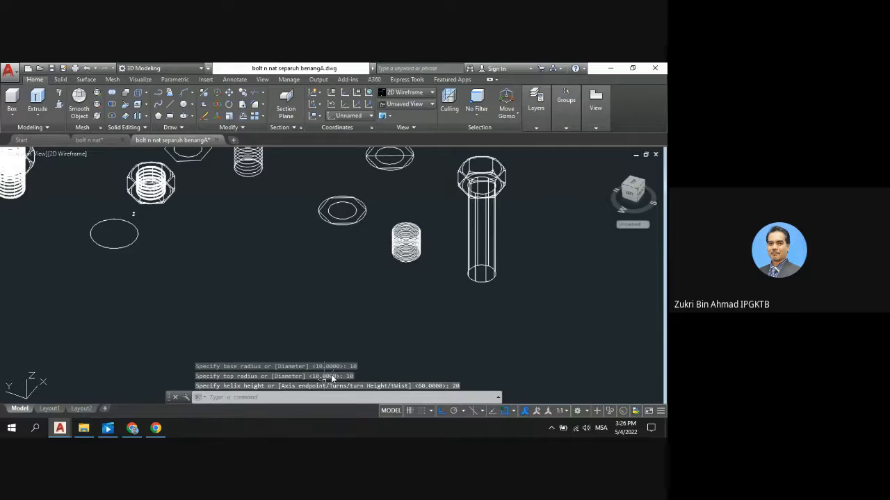
left_click(410, 259)
key("Delete")
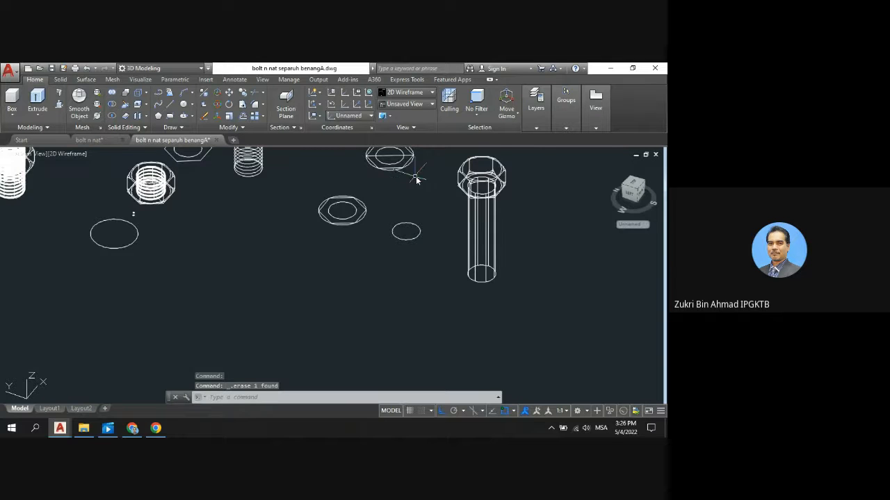
Begin a helix at the copied circle's centre with a base radius of 10 and a top radius of 10
scroll(416, 182, "up", 4)
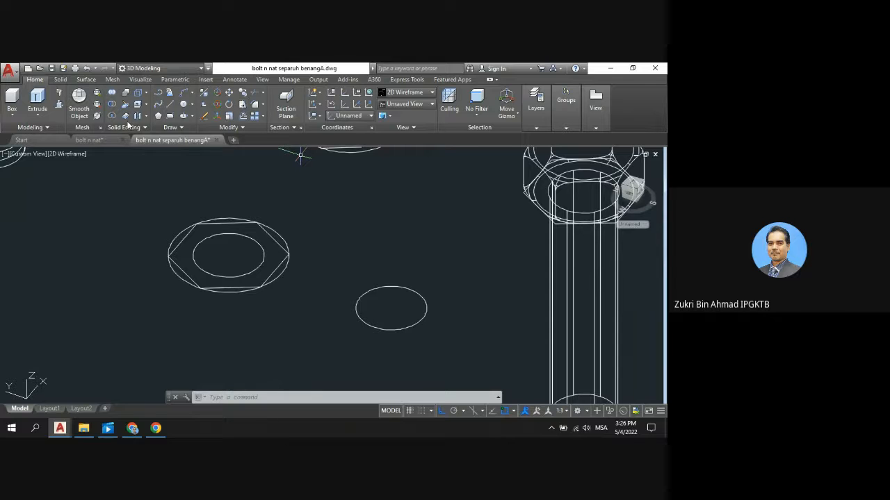
left_click(187, 129)
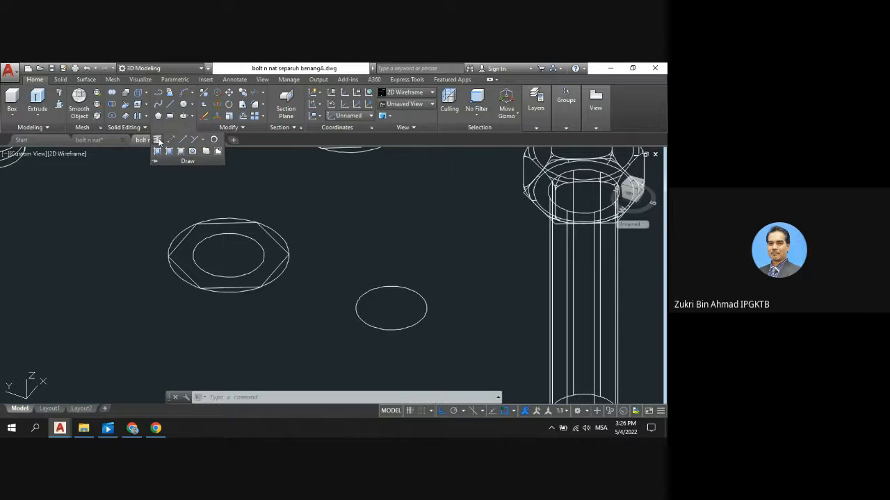
left_click(158, 139)
left_click(391, 307)
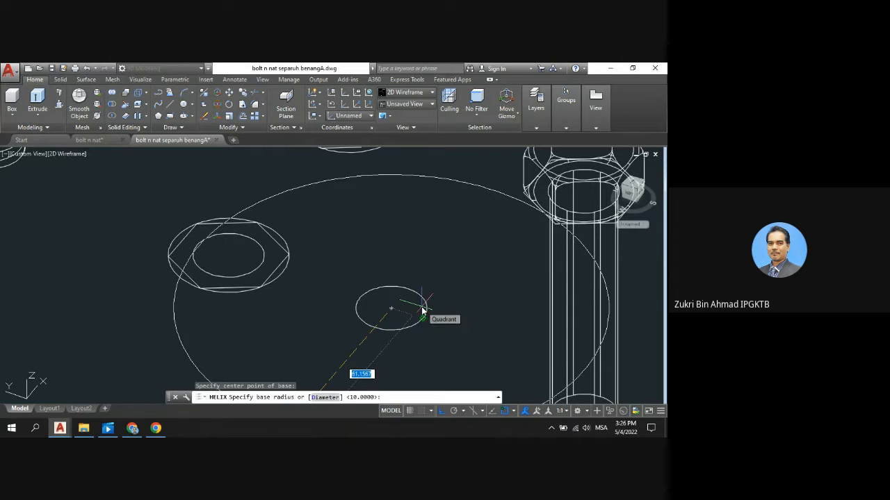
type("10")
key("Return")
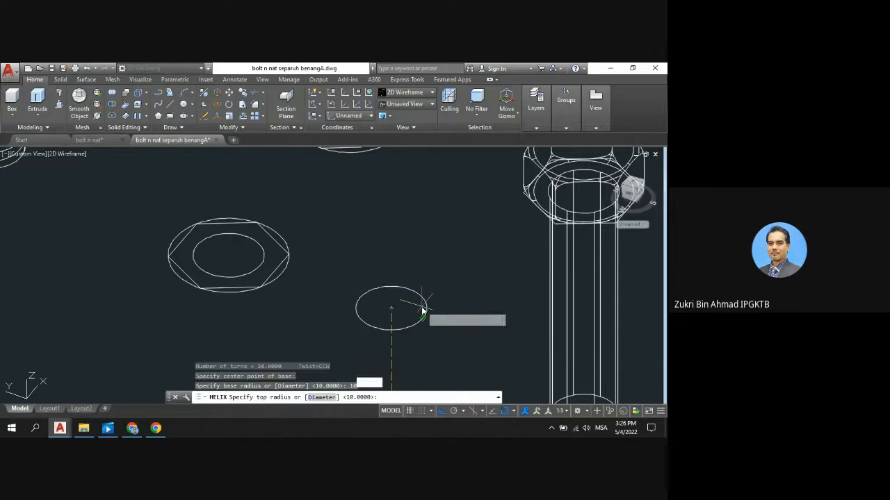
type("10")
key("Return")
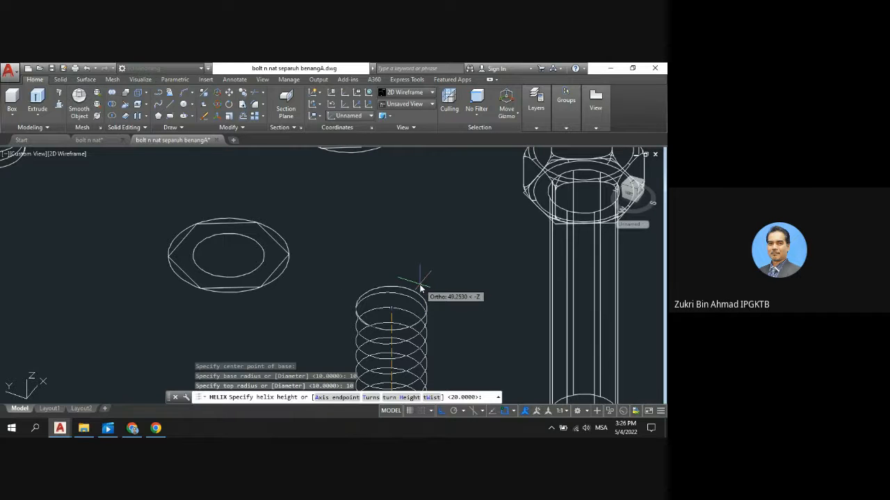
Give the helix 20 turns and complete it downward with a height of 40
type("t")
key("Return")
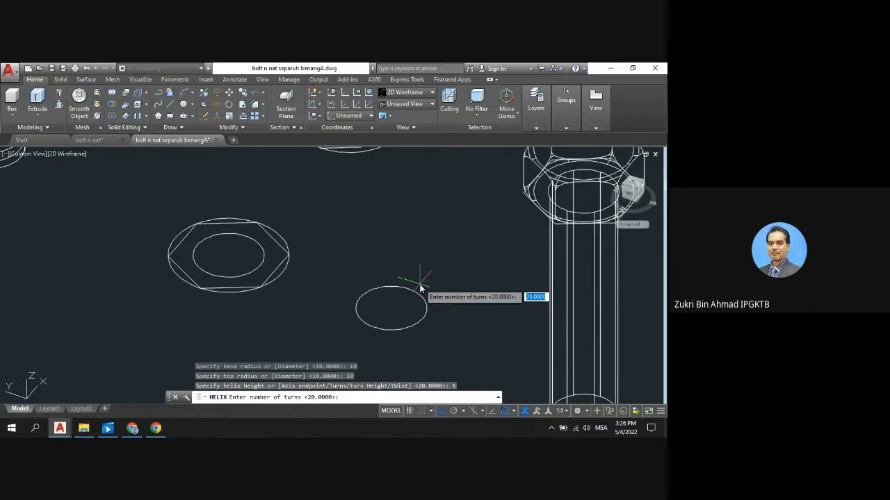
type("20")
key("Return")
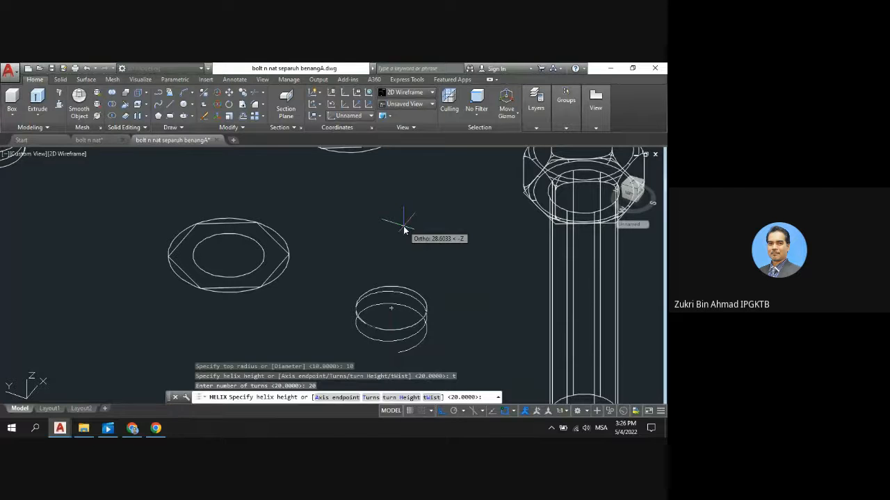
scroll(386, 333, "down", 5)
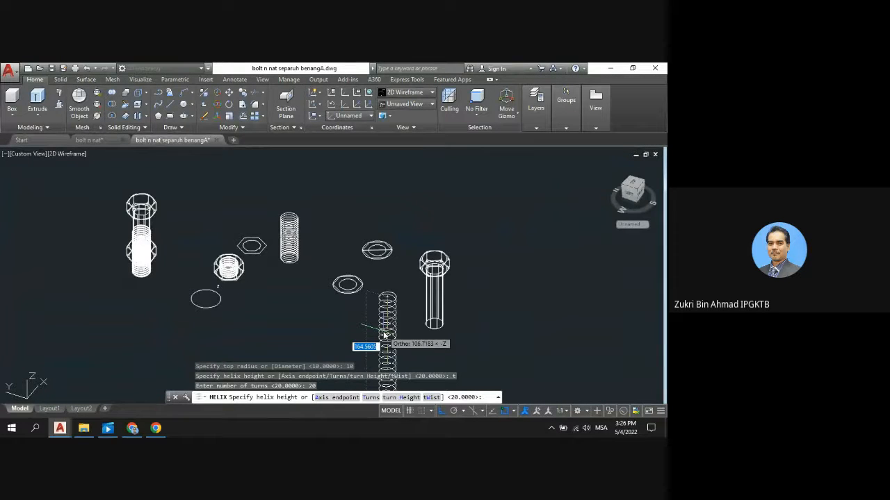
type("40")
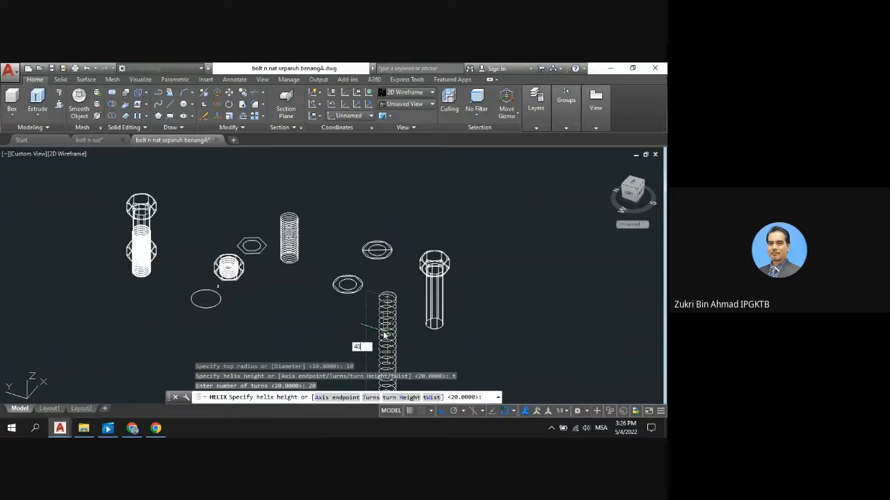
key("Return")
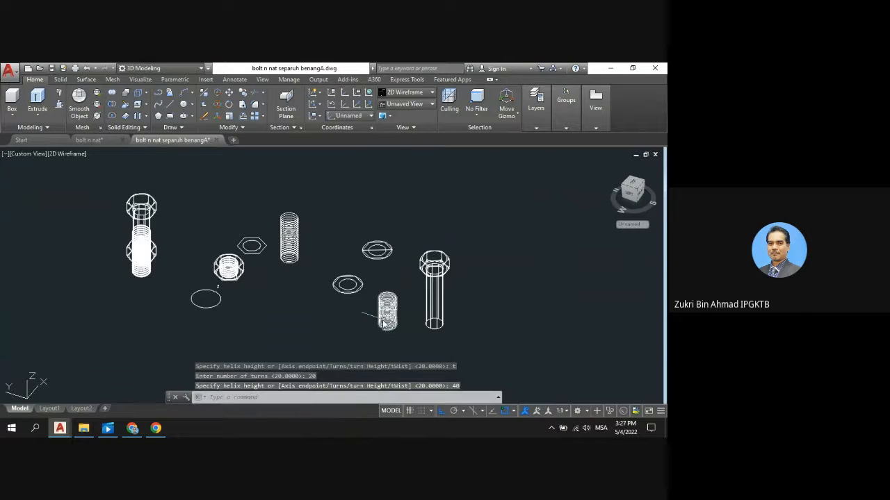
scroll(381, 326, "up", 3)
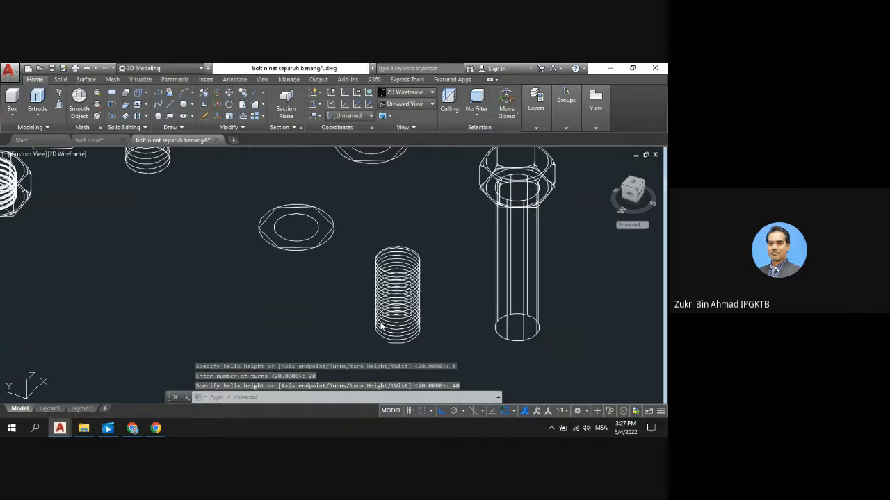
scroll(447, 257, "down", 1)
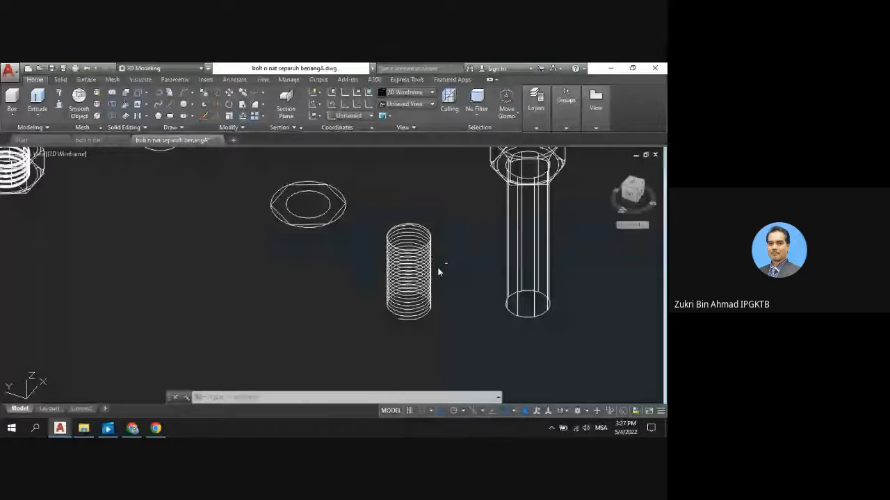
scroll(439, 268, "down", 2)
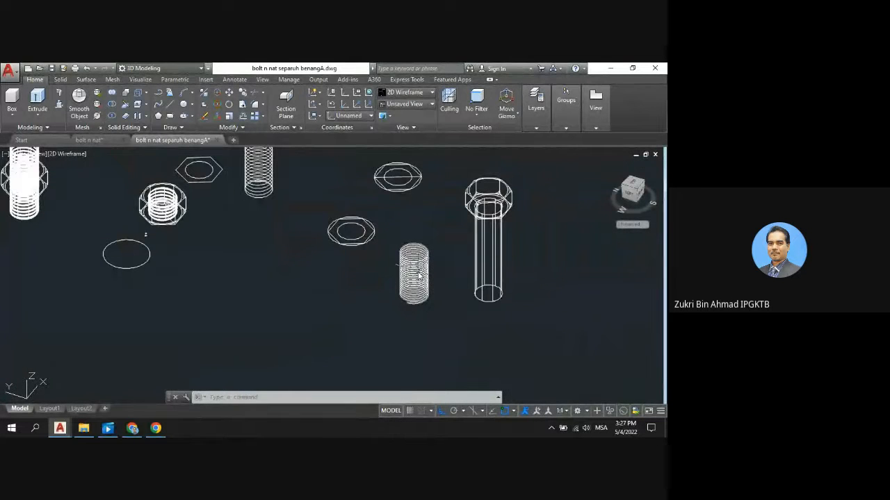
scroll(419, 277, "up", 2)
scroll(419, 276, "down", 1)
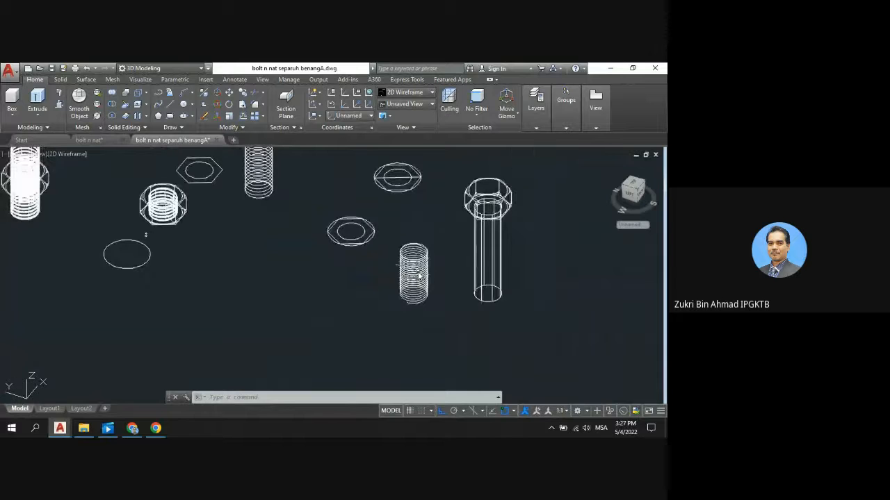
Draw a closed triangular polyline inside the small square, through two adjacent corners and the midpoint of the opposite side
scroll(142, 234, "up", 2)
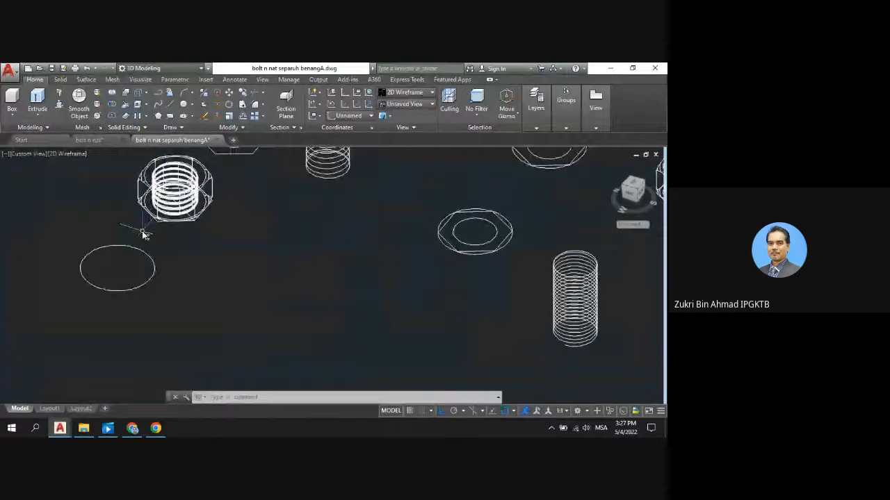
scroll(142, 234, "up", 6)
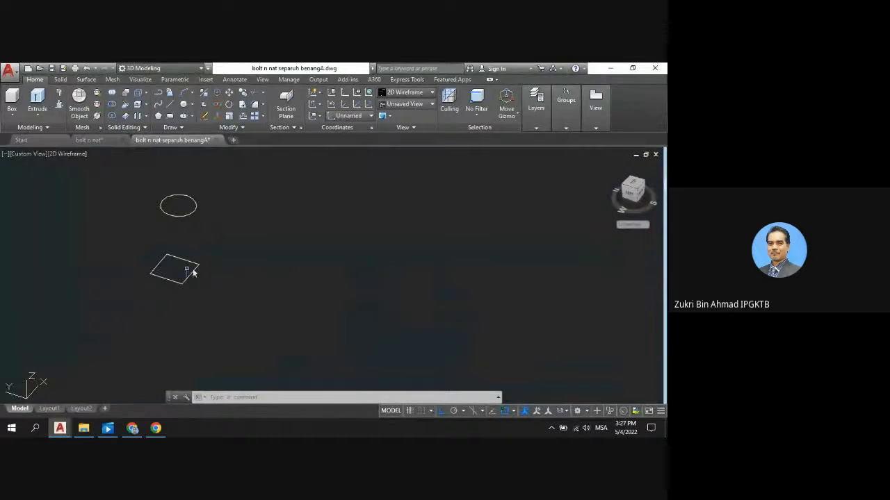
scroll(154, 258, "down", 3)
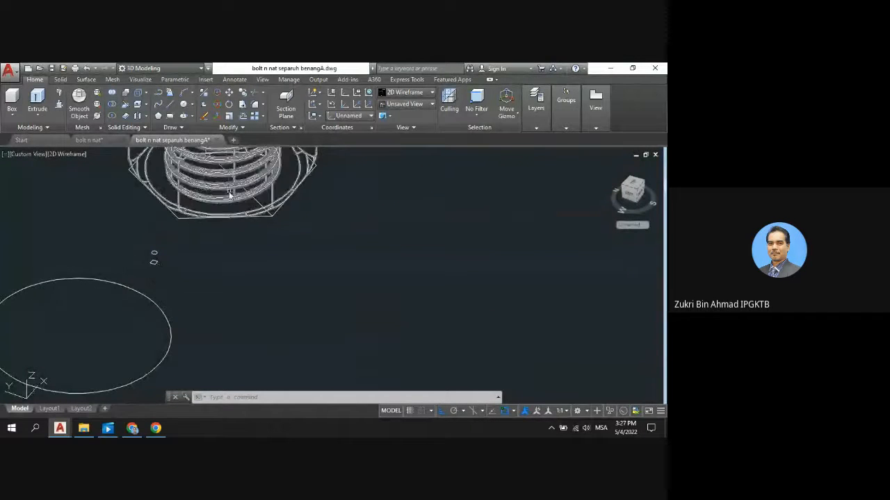
scroll(145, 249, "up", 3)
scroll(145, 249, "down", 5)
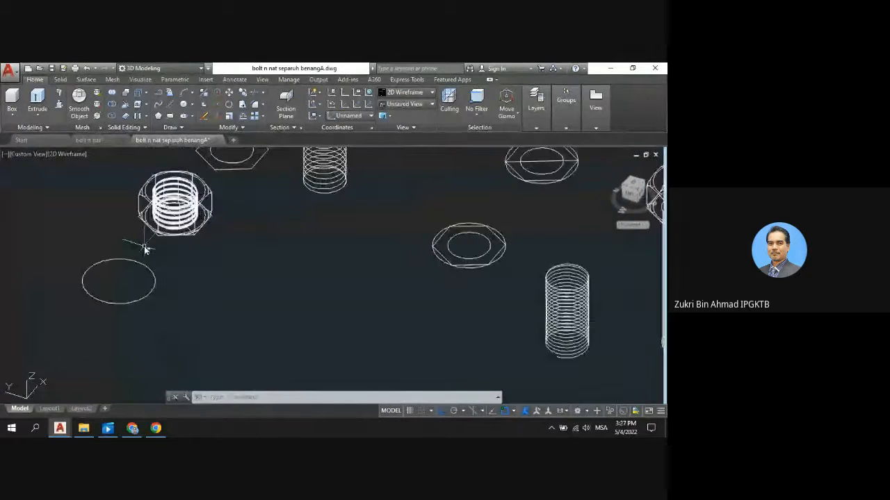
scroll(144, 250, "up", 5)
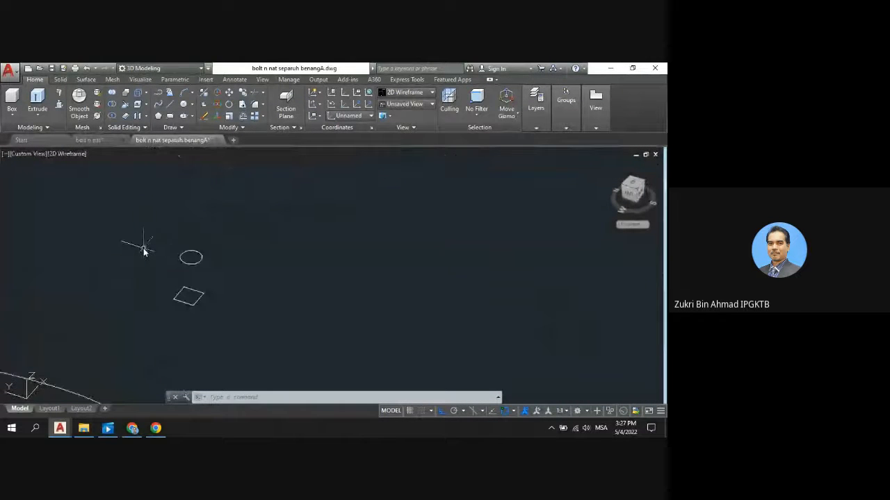
left_click(158, 93)
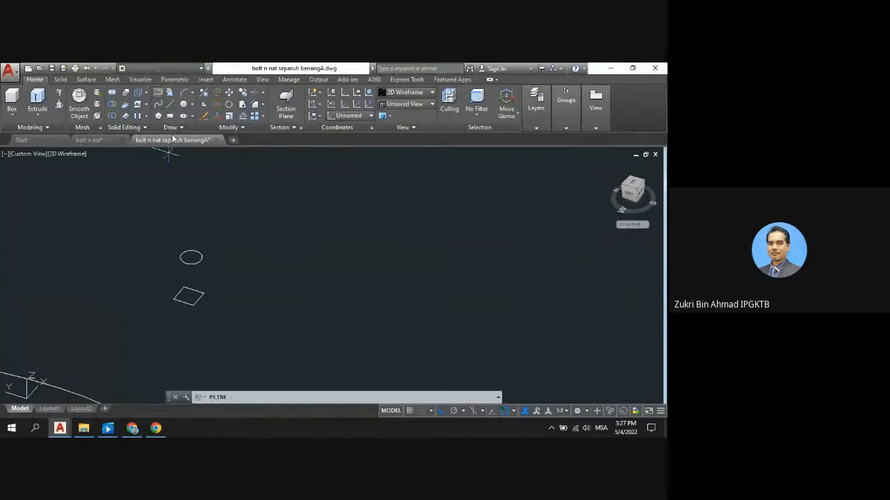
left_click(204, 297)
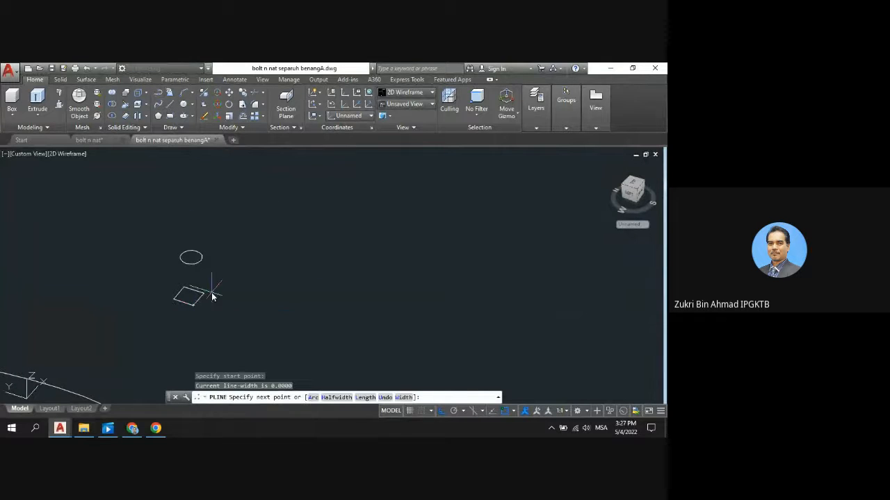
left_click(205, 294)
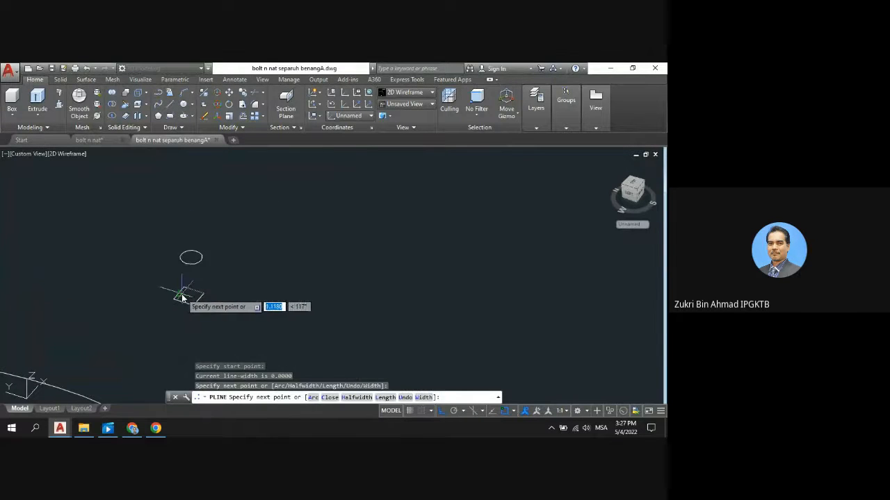
left_click(182, 297)
left_click(195, 310)
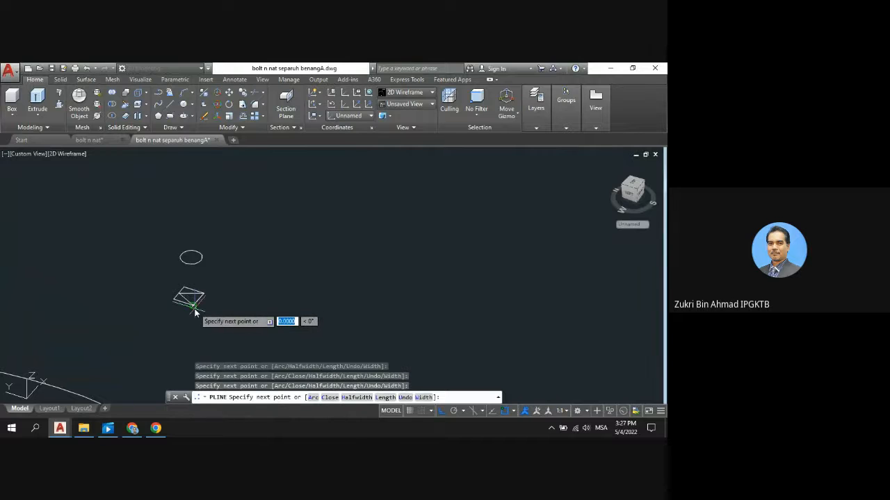
key("Return")
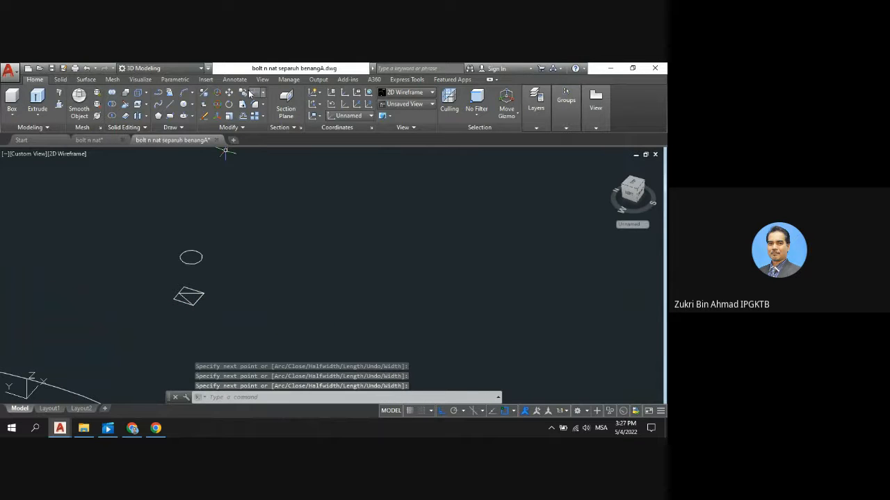
Move the triangle out of the small square to an empty spot beside it
left_click(230, 93)
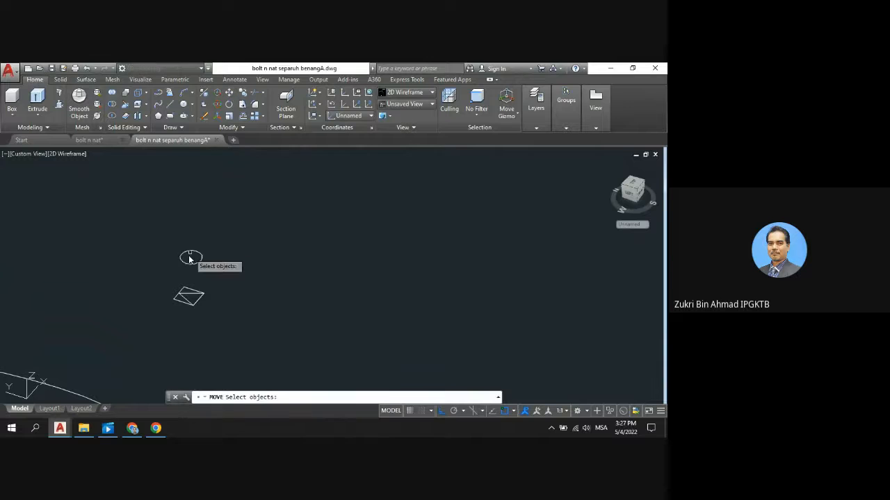
left_click(202, 290)
key("Return")
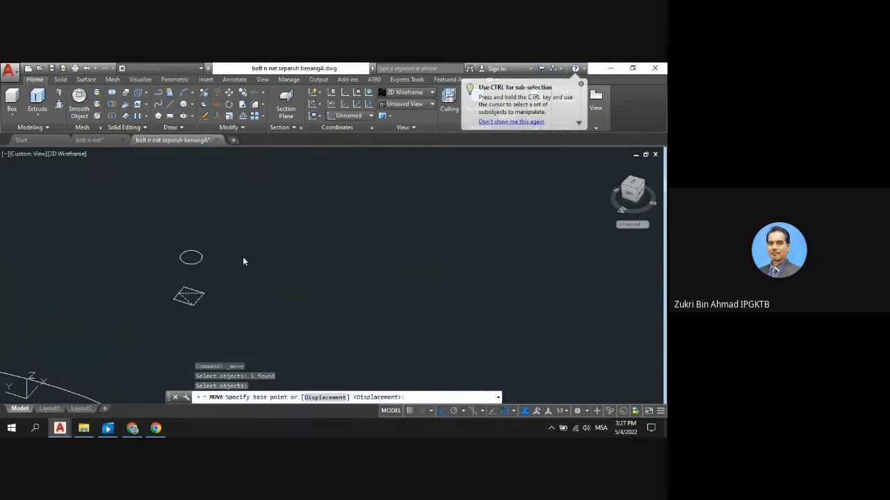
left_click(252, 264)
left_click(296, 284)
key("Return")
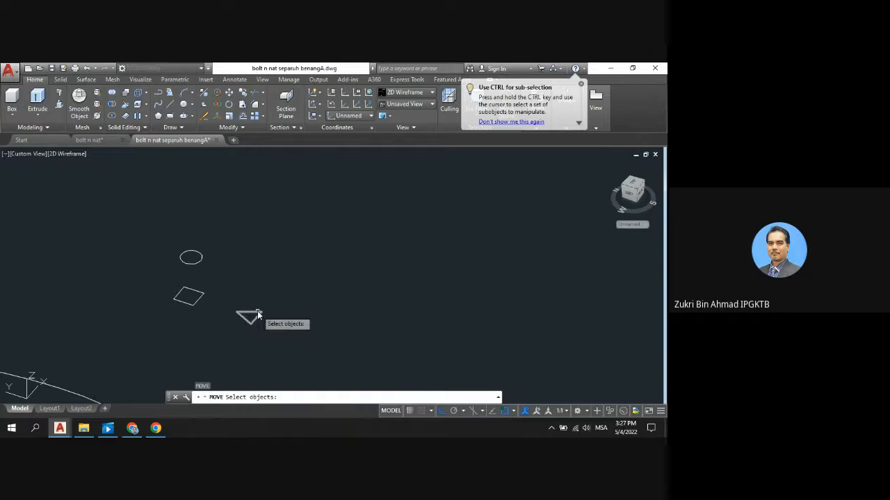
key("Escape")
Examine the small thread profiles, the new helix and the unthreaded bolt across the drawing
scroll(257, 311, "down", 5)
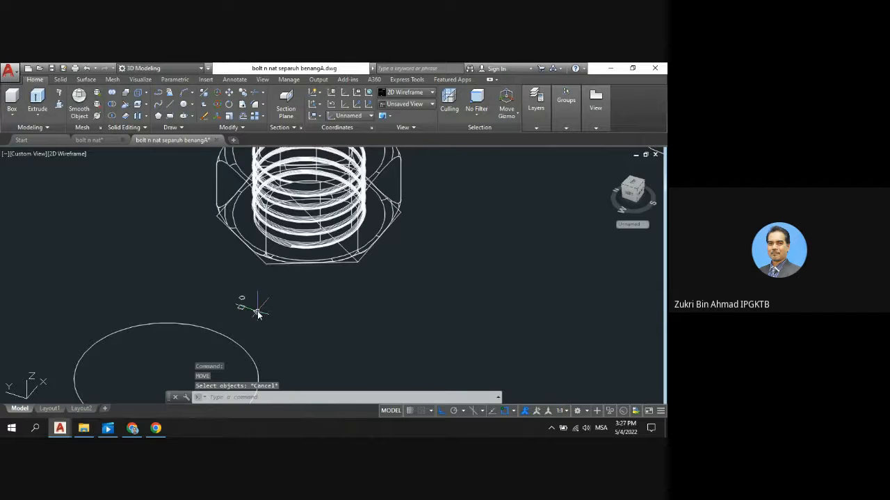
scroll(258, 314, "down", 2)
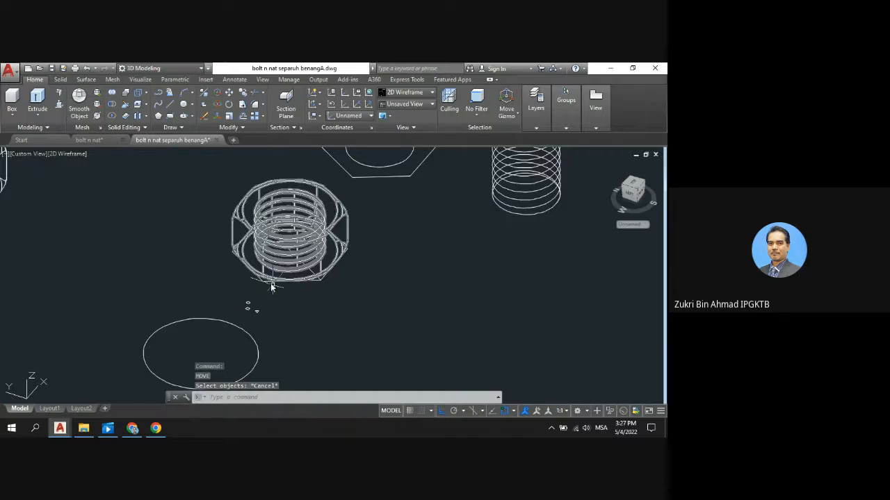
scroll(296, 235, "down", 5)
scroll(257, 246, "up", 5)
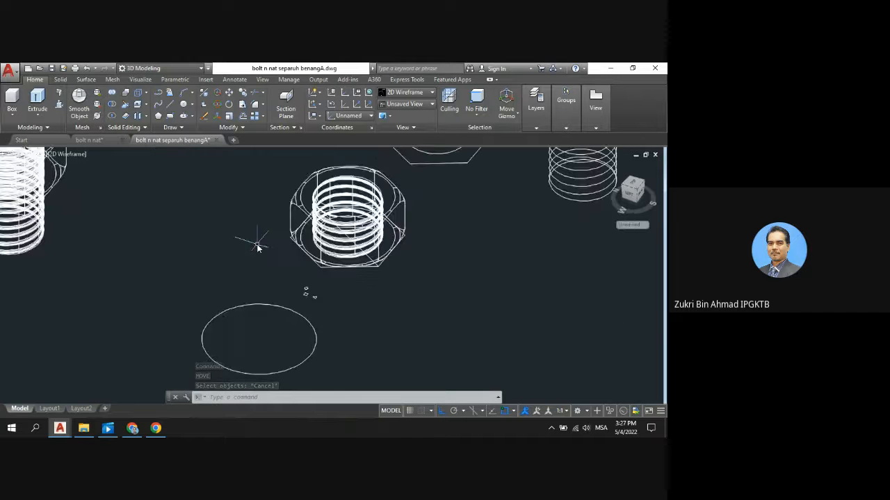
scroll(256, 245, "down", 2)
scroll(296, 240, "down", 2)
scroll(368, 210, "down", 2)
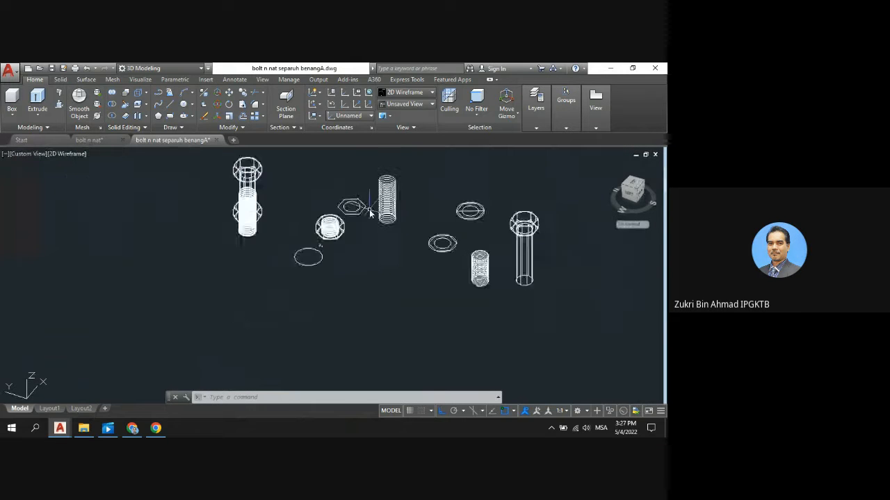
scroll(370, 213, "down", 2)
scroll(421, 232, "up", 5)
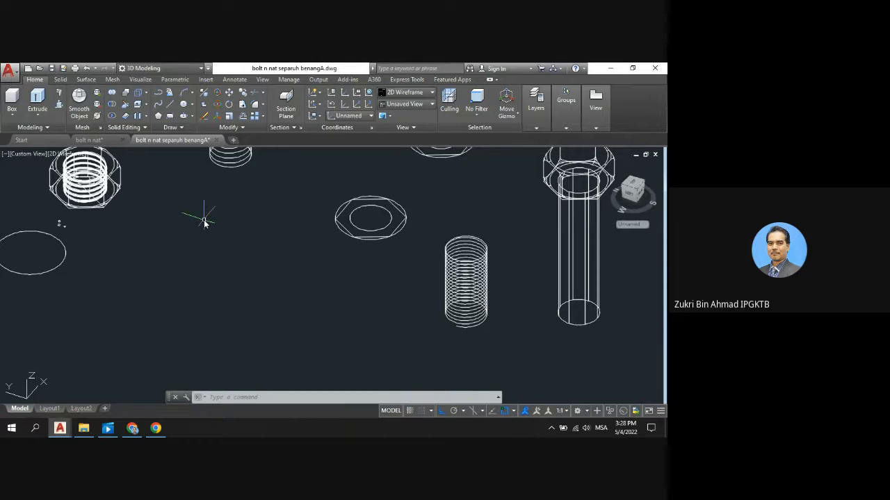
left_click(36, 116)
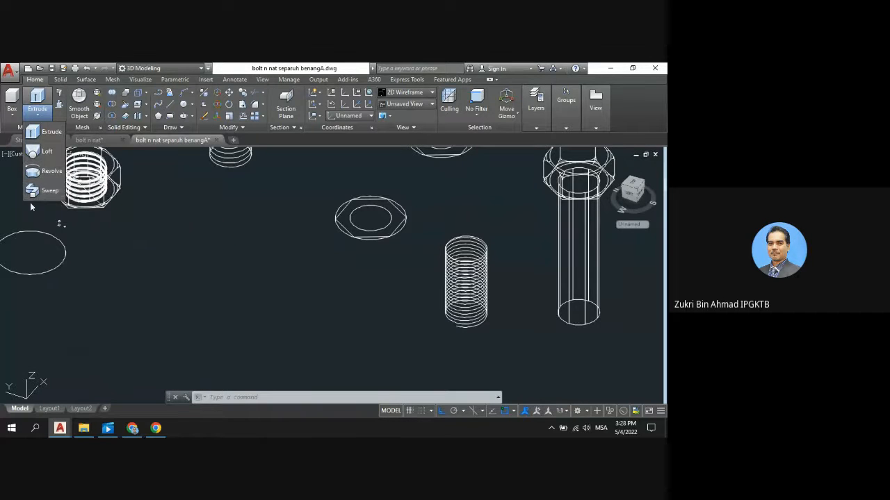
left_click(49, 192)
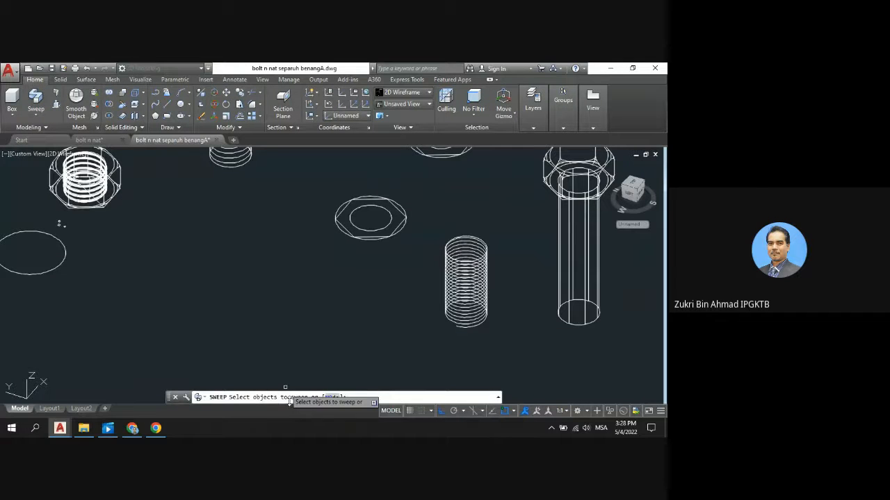
scroll(148, 303, "down", 3)
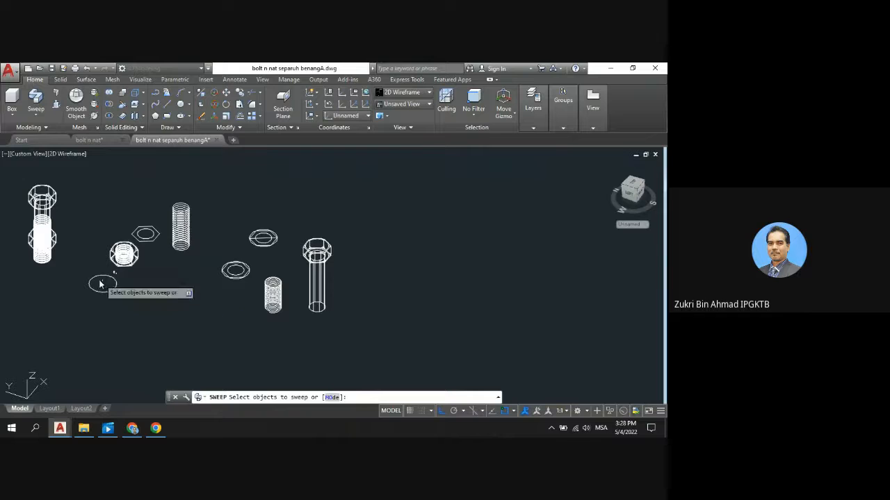
scroll(84, 271, "up", 2)
scroll(143, 293, "up", 2)
scroll(142, 293, "up", 2)
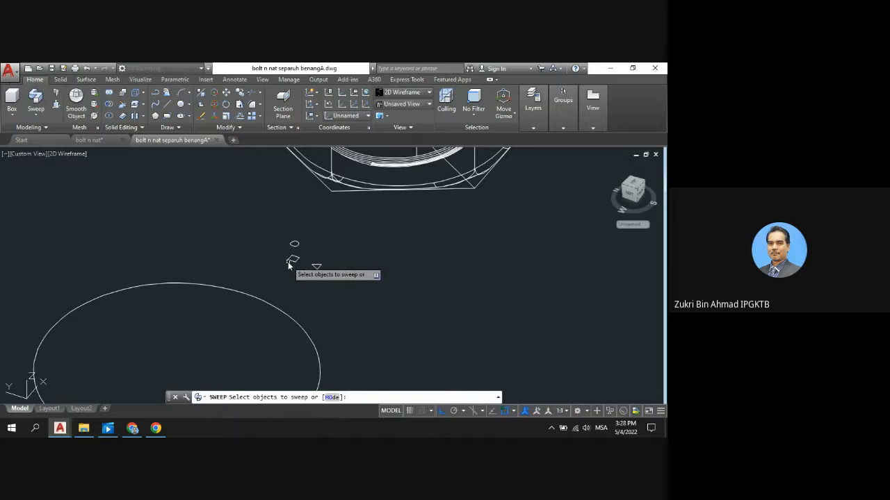
key("Escape")
Trace the small square with a polyline through its four corners, ending back at the start corner
scroll(292, 265, "up", 6)
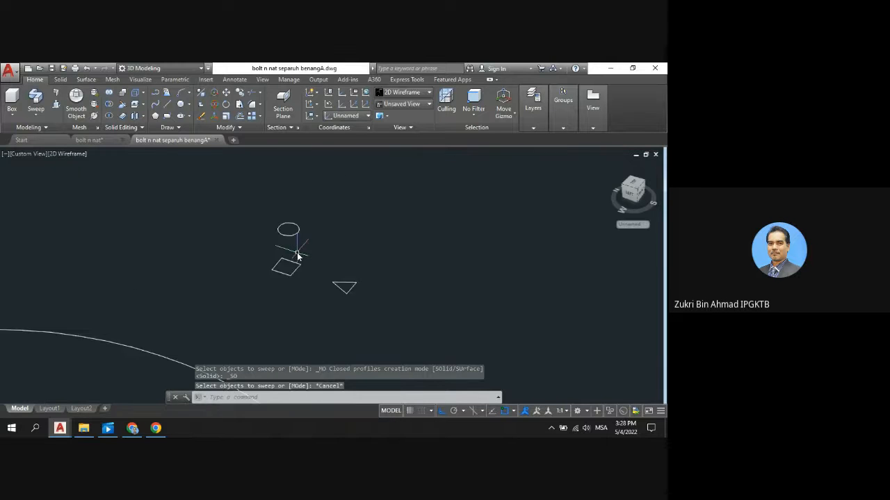
left_click(155, 93)
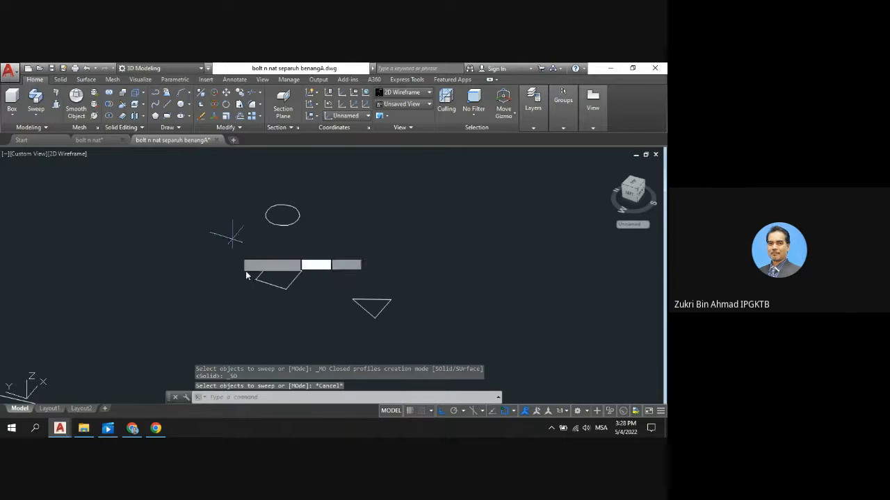
left_click(256, 280)
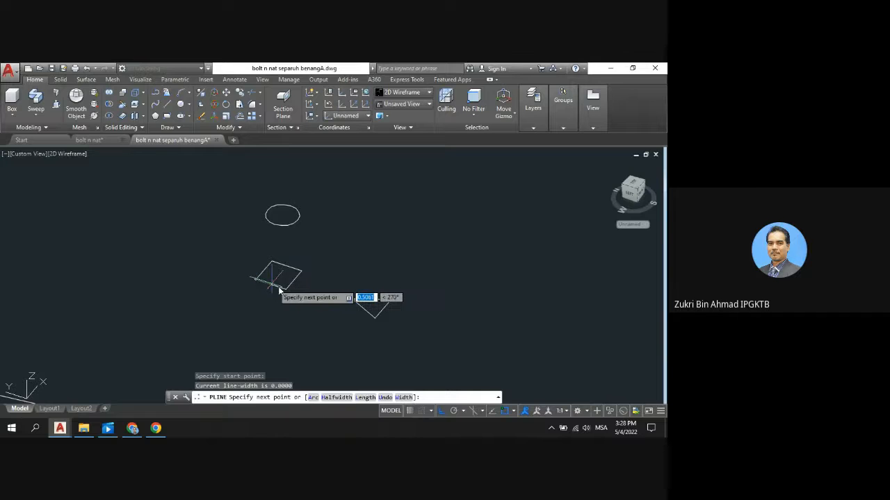
left_click(284, 292)
left_click(299, 273)
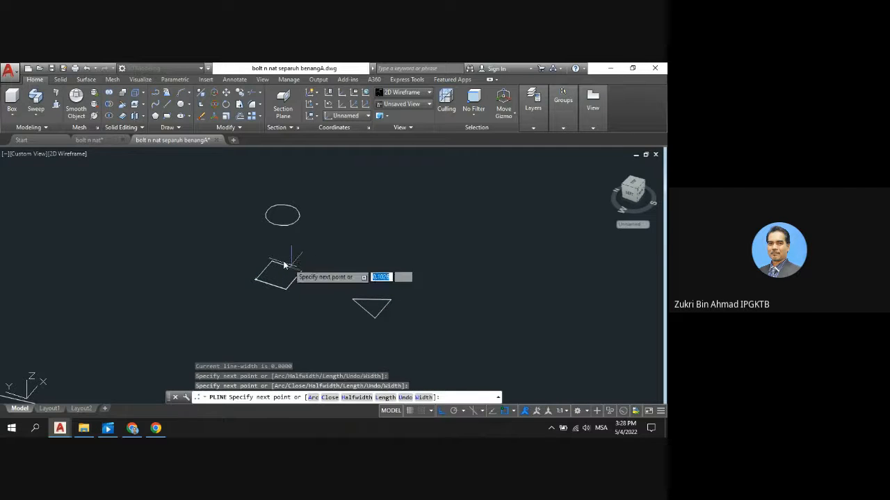
left_click(271, 261)
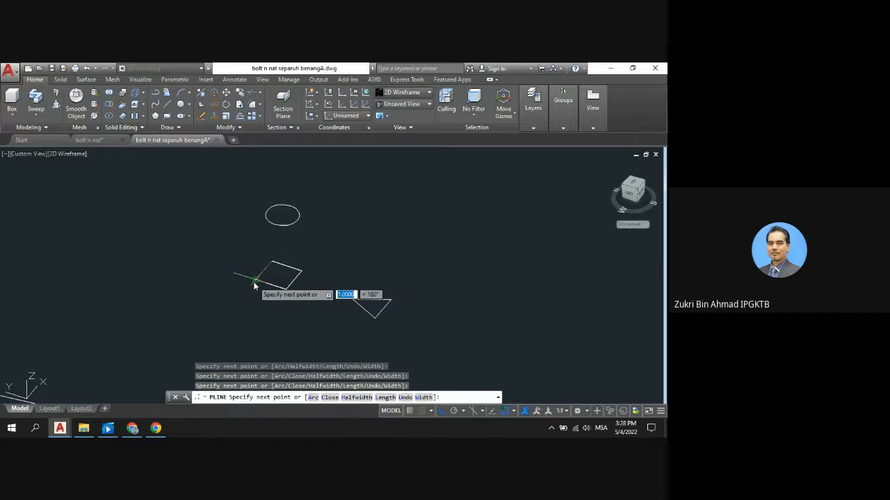
left_click(256, 281)
key("Return")
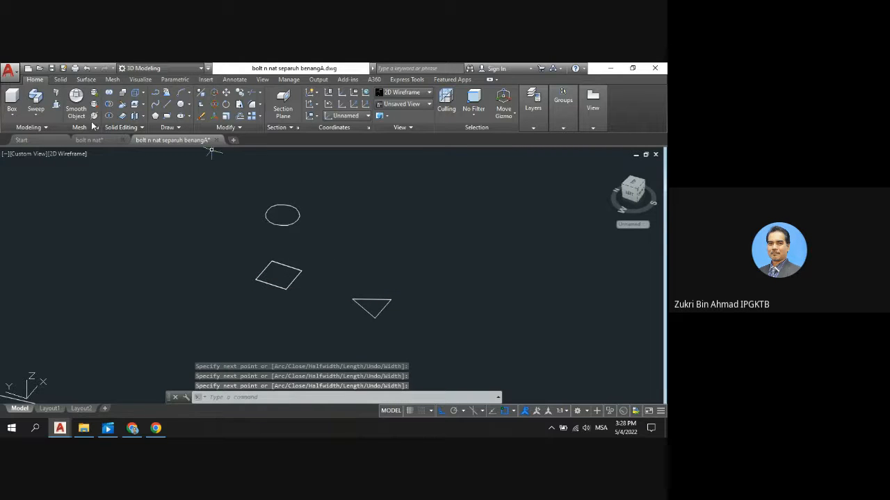
Sweep the small square profile along the 40-high helix beside the unthreaded bolt to form a solid thread
left_click(39, 106)
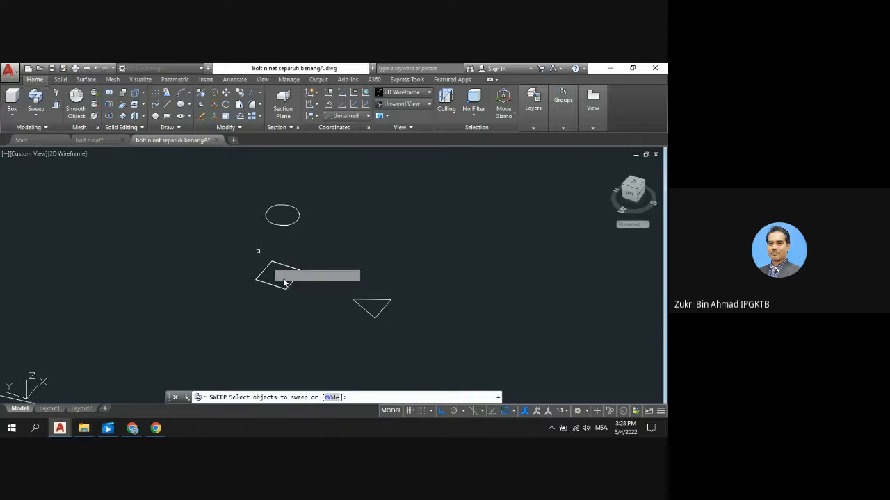
left_click(292, 273)
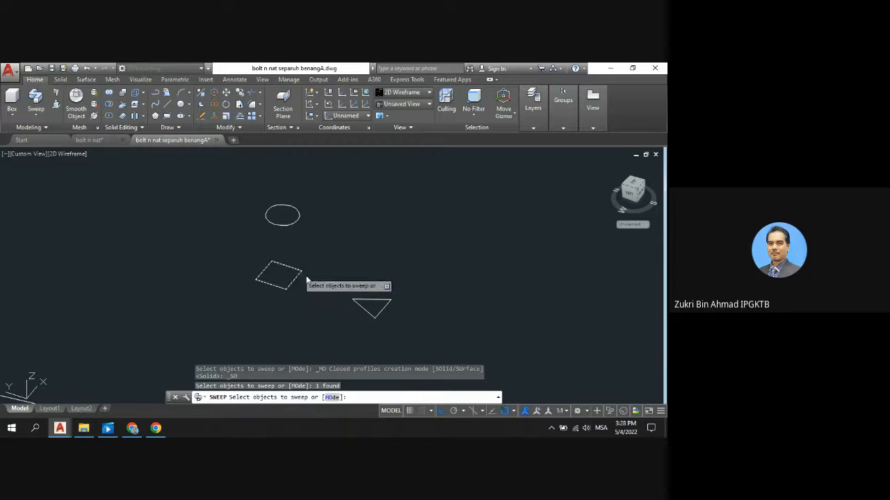
key("Return")
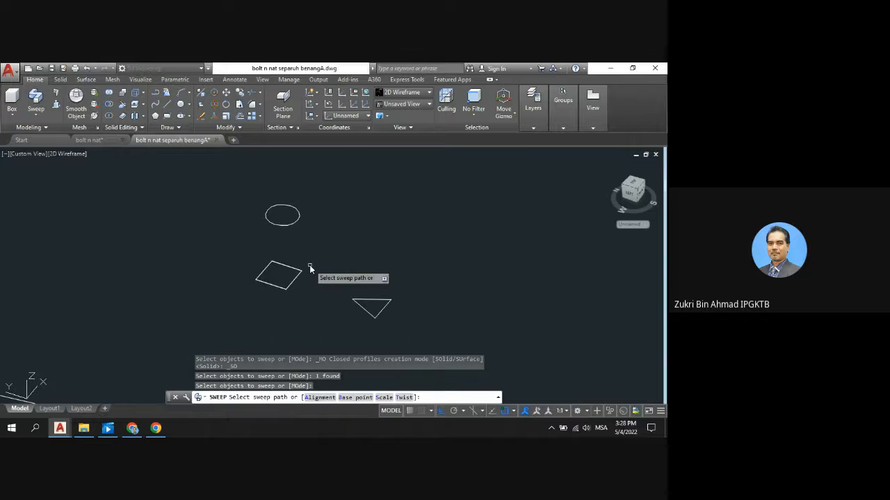
scroll(309, 267, "down", 8)
scroll(310, 266, "down", 5)
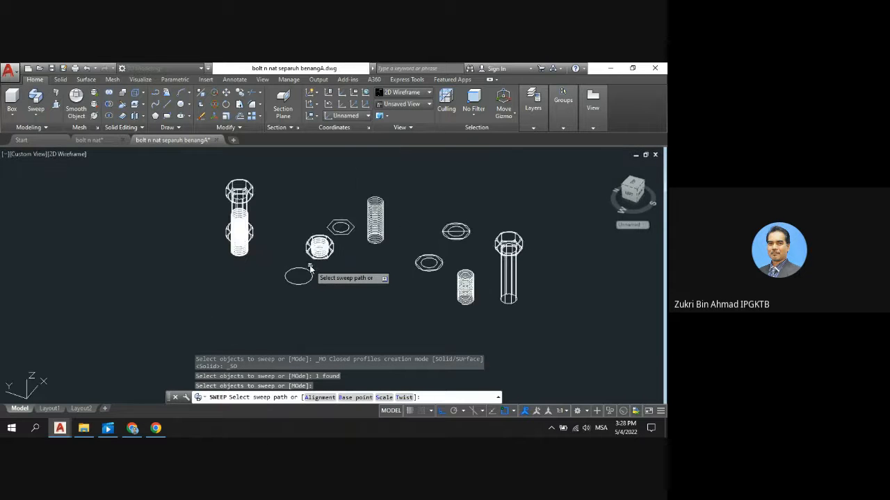
scroll(469, 289, "up", 6)
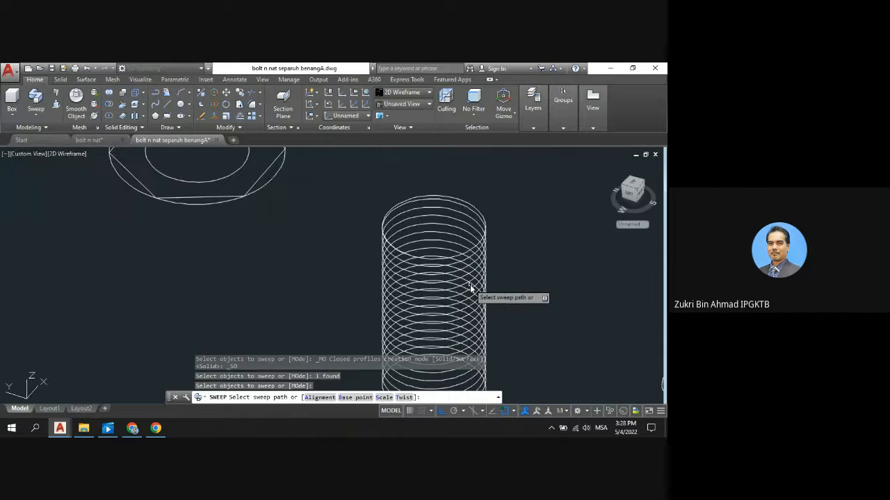
scroll(471, 290, "down", 2)
scroll(479, 304, "up", 6)
scroll(480, 304, "down", 6)
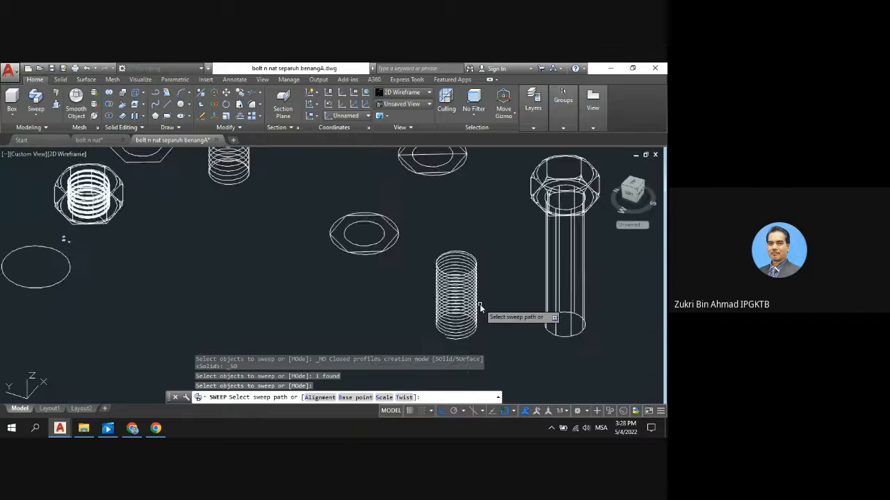
scroll(490, 342, "up", 4)
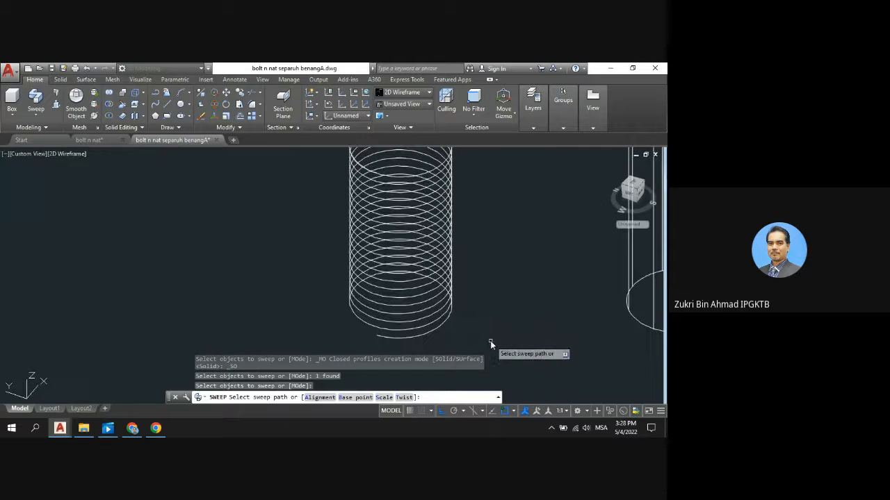
left_click(422, 259)
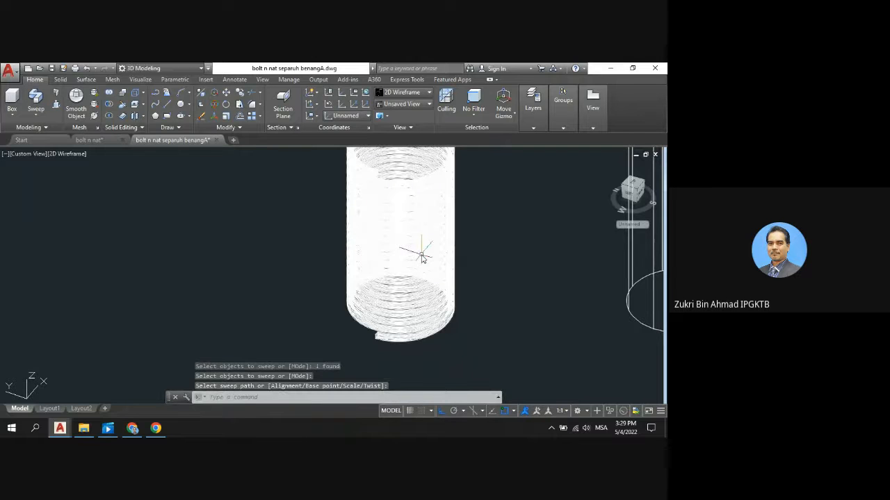
Examine the swept thread solid up close and next to the unthreaded bolt and the other parts
scroll(422, 259, "down", 4)
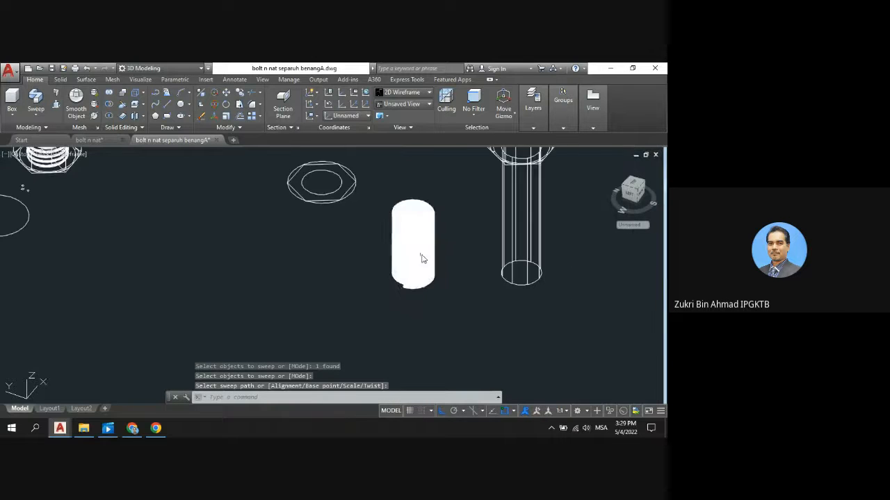
scroll(463, 137, "up", 2)
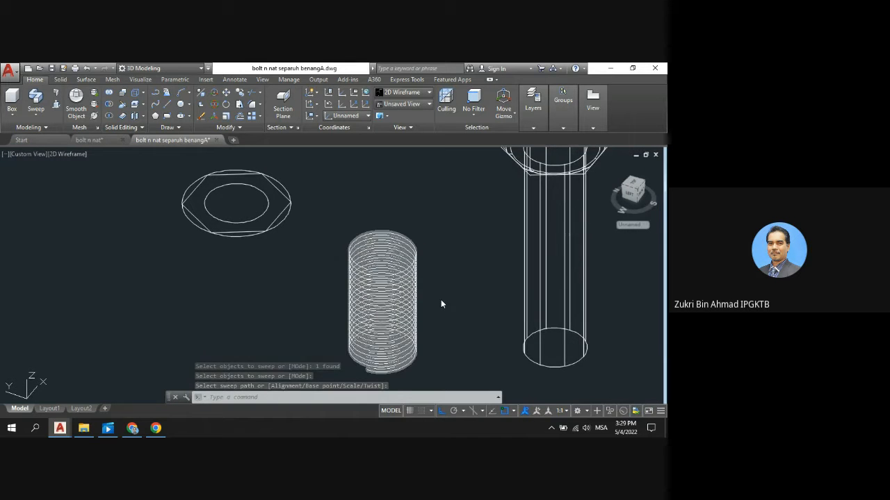
scroll(441, 302, "up", 2)
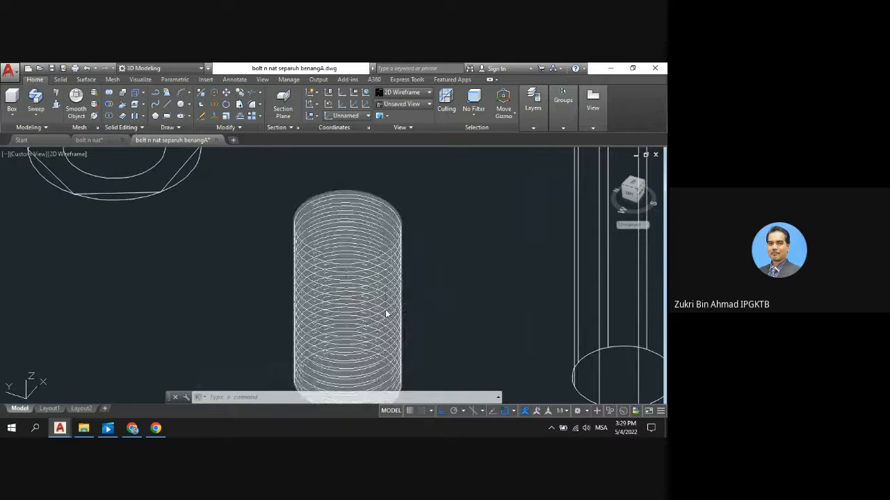
scroll(349, 297, "down", 3)
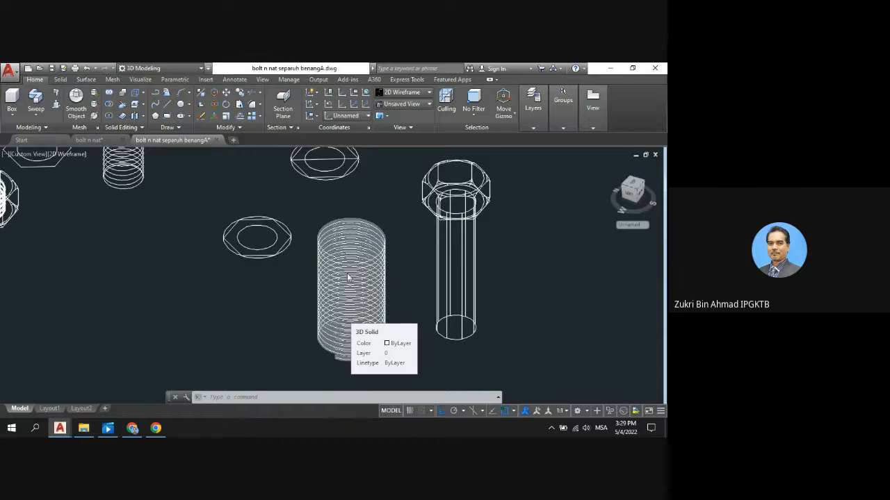
scroll(344, 278, "up", 2)
scroll(236, 285, "down", 5)
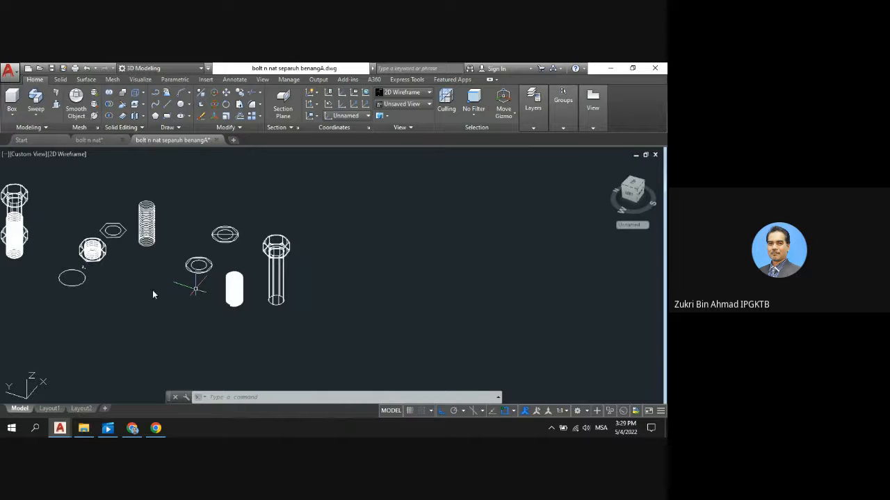
Examine the small thread profiles, the dense thread coil with its lower end, and the unthreaded bolt up close
scroll(81, 270, "up", 6)
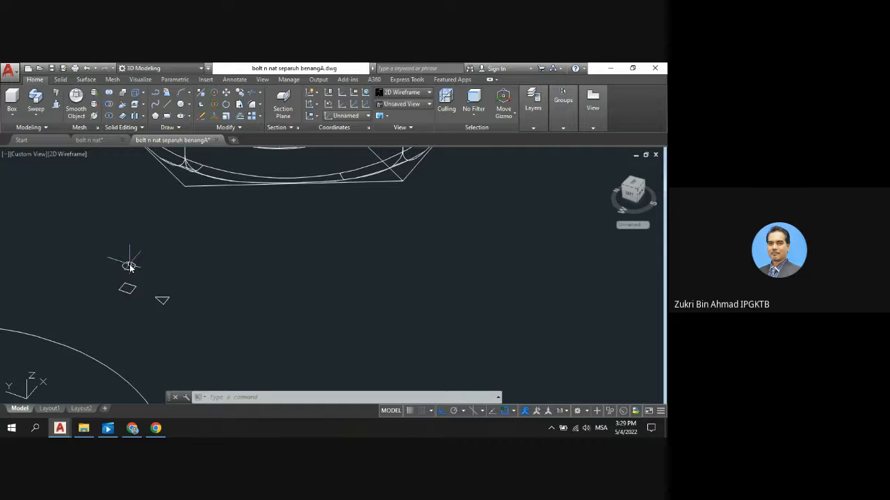
scroll(181, 277, "down", 3)
scroll(181, 277, "down", 3)
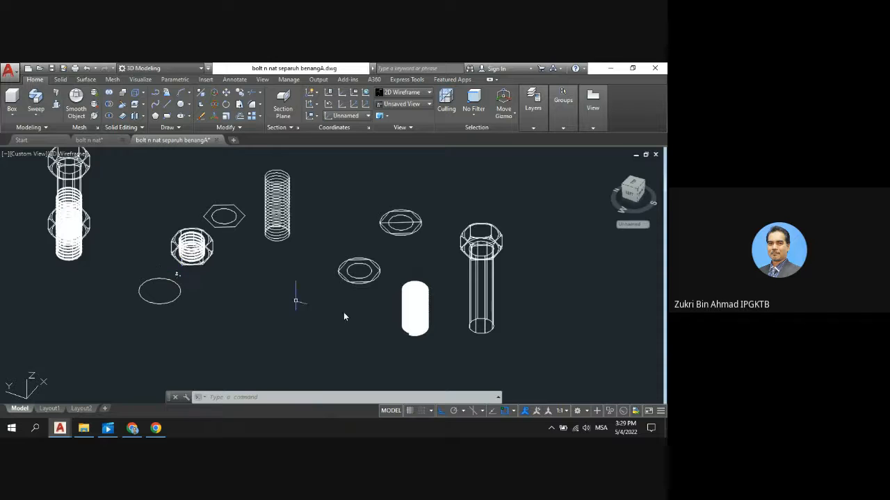
scroll(436, 314, "up", 5)
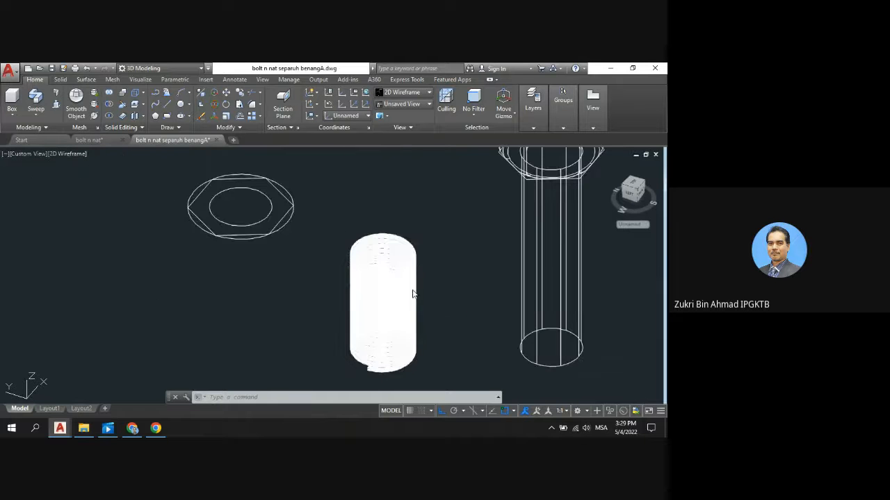
scroll(405, 317, "up", 5)
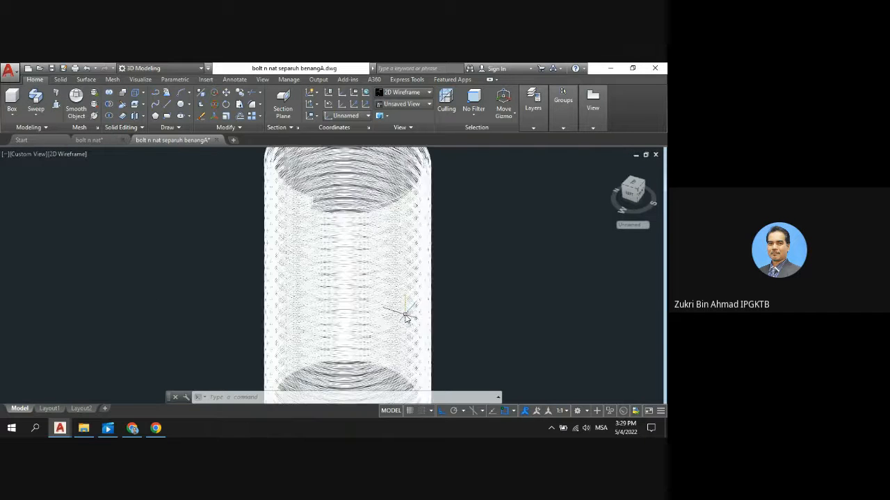
scroll(405, 317, "up", 4)
scroll(406, 317, "down", 6)
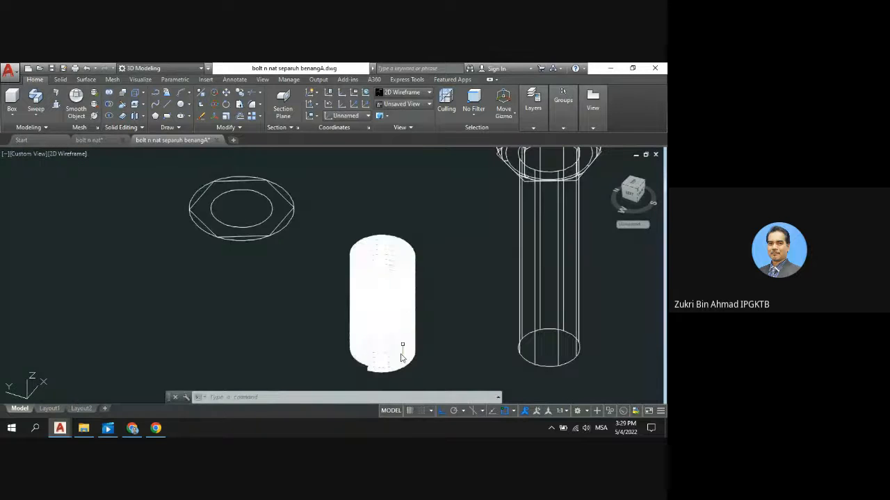
scroll(357, 379, "up", 2)
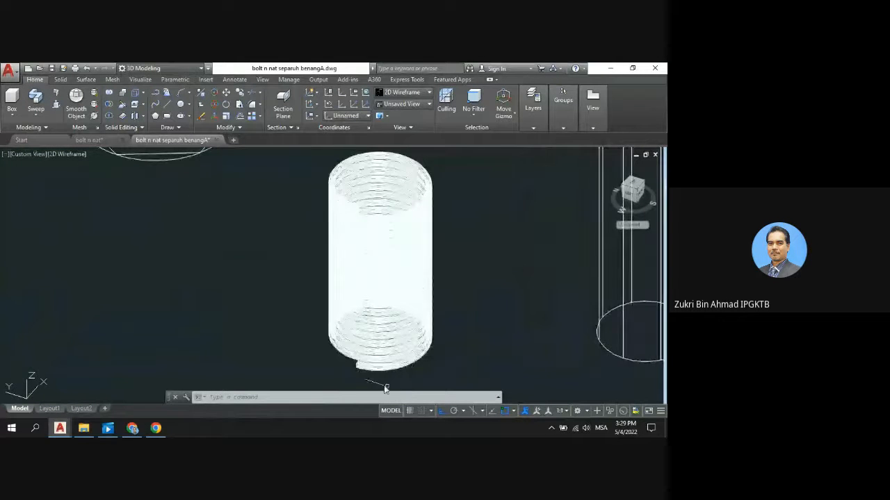
scroll(356, 381, "up", 4)
scroll(356, 378, "up", 2)
scroll(357, 378, "up", 2)
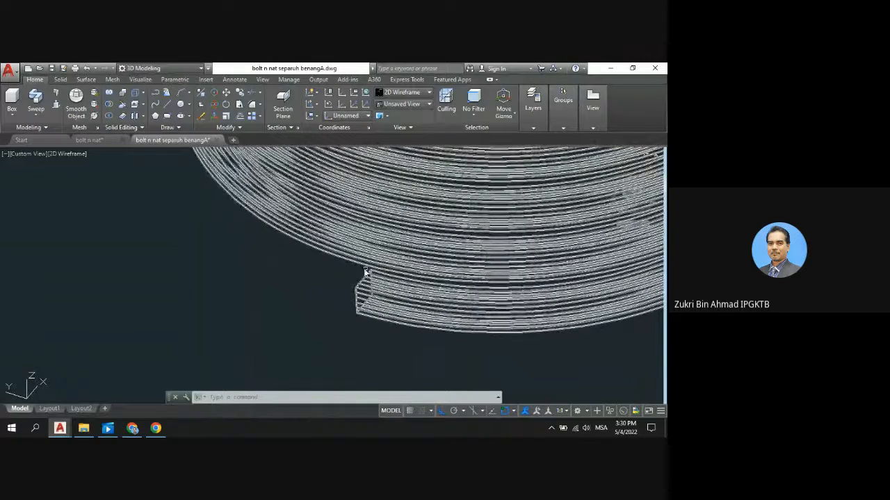
scroll(359, 287, "down", 6)
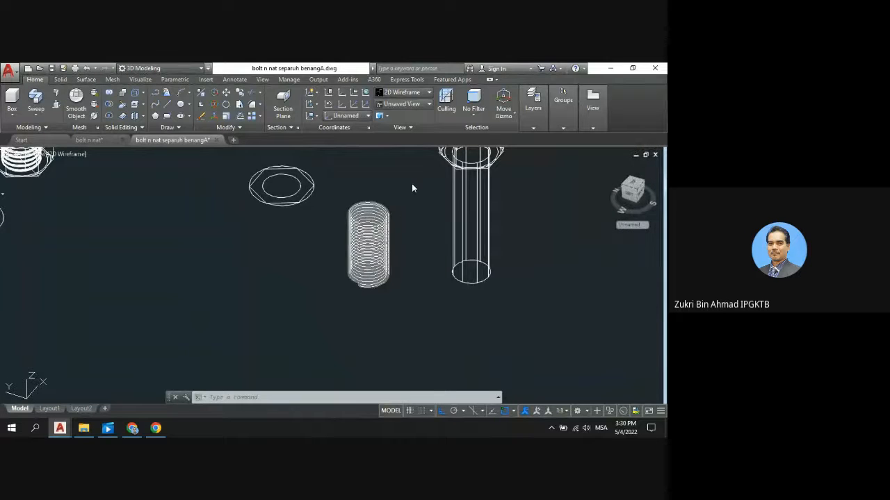
scroll(377, 200, "up", 2)
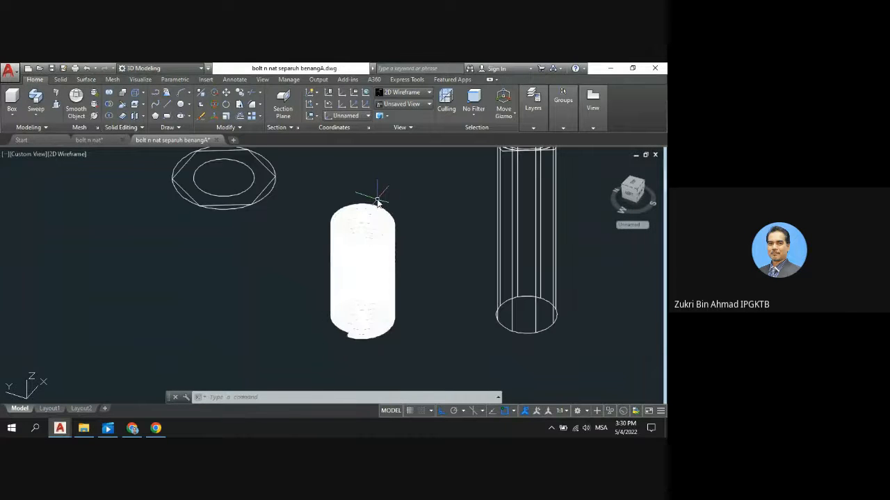
scroll(378, 201, "down", 5)
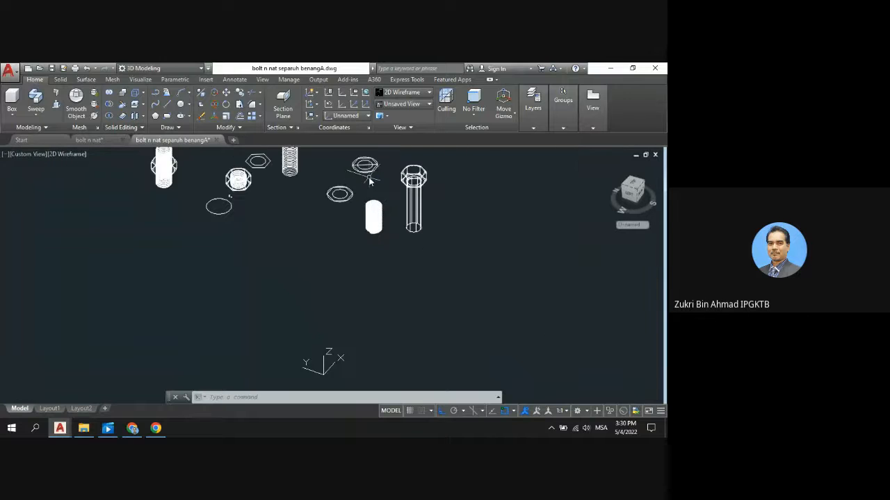
scroll(369, 175, "up", 3)
scroll(370, 175, "up", 2)
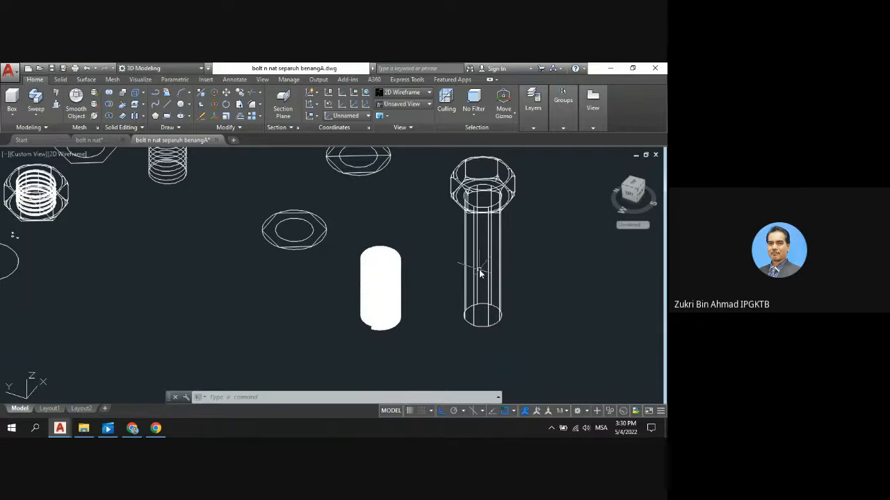
left_click(239, 95)
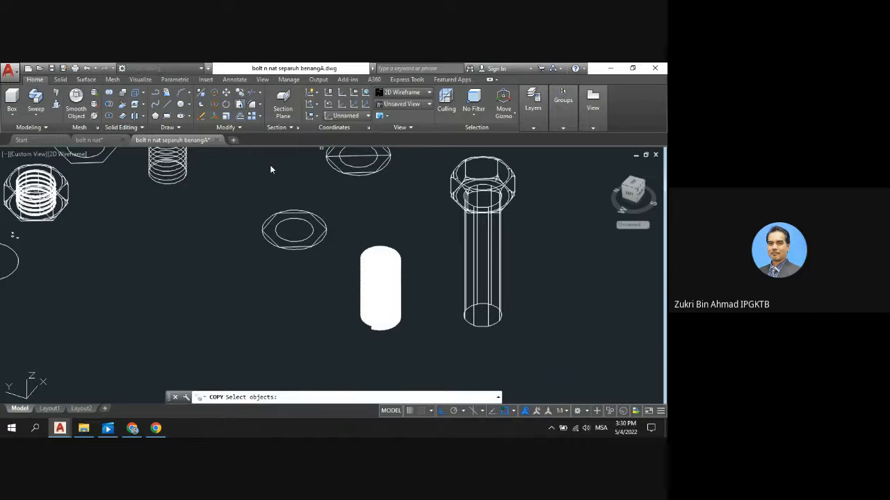
left_click(385, 279)
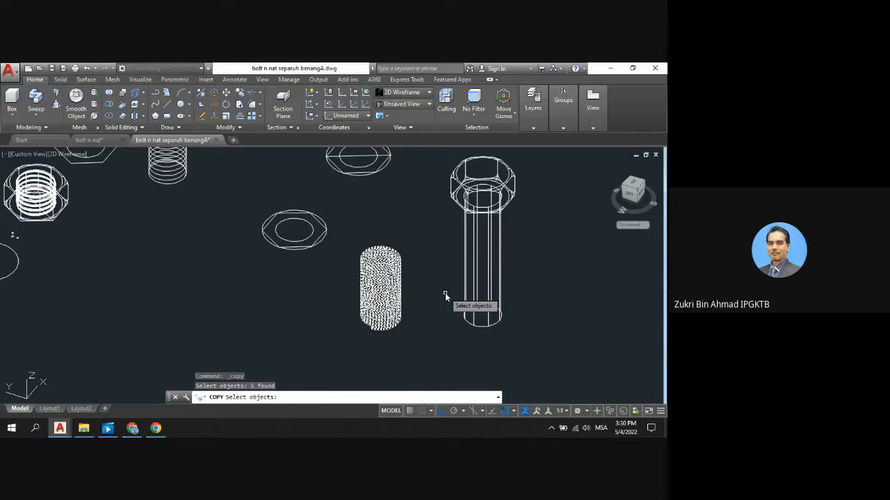
key("Return")
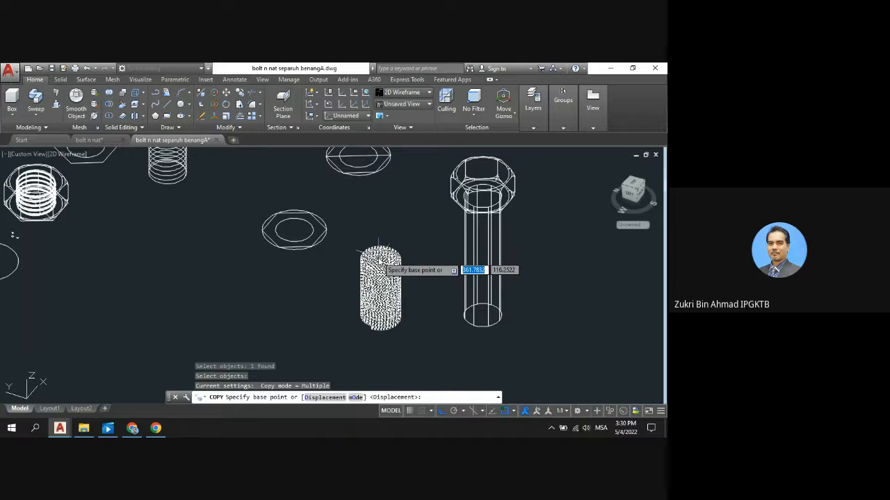
scroll(380, 263, "up", 2)
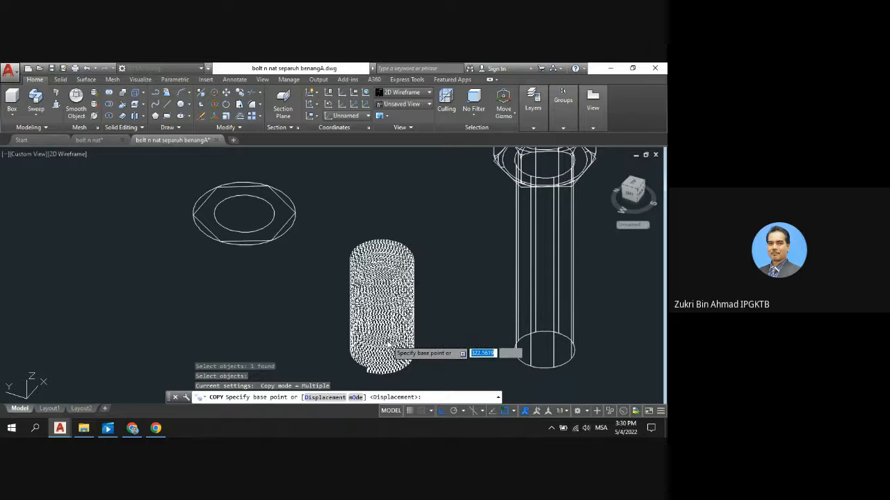
scroll(386, 367, "up", 4)
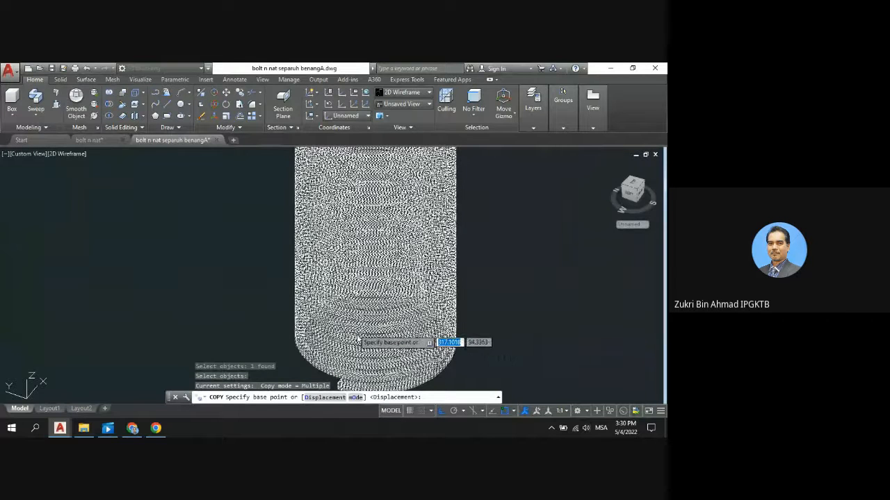
Change the model's visual style from 2D Wireframe to Shades of Gray
left_click(430, 93)
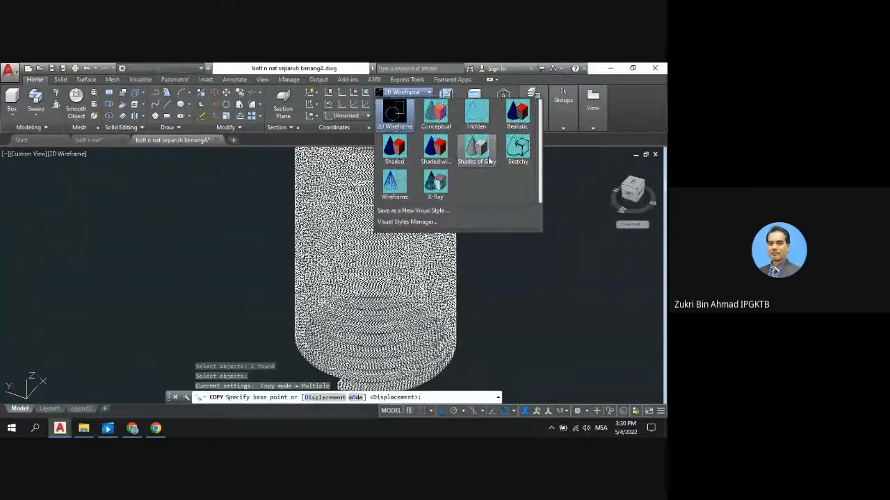
left_click(488, 160)
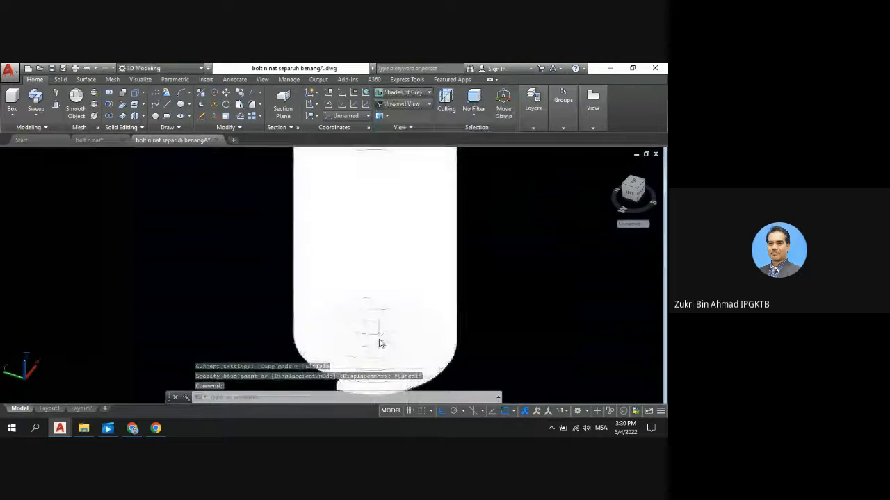
scroll(497, 317, "down", 4)
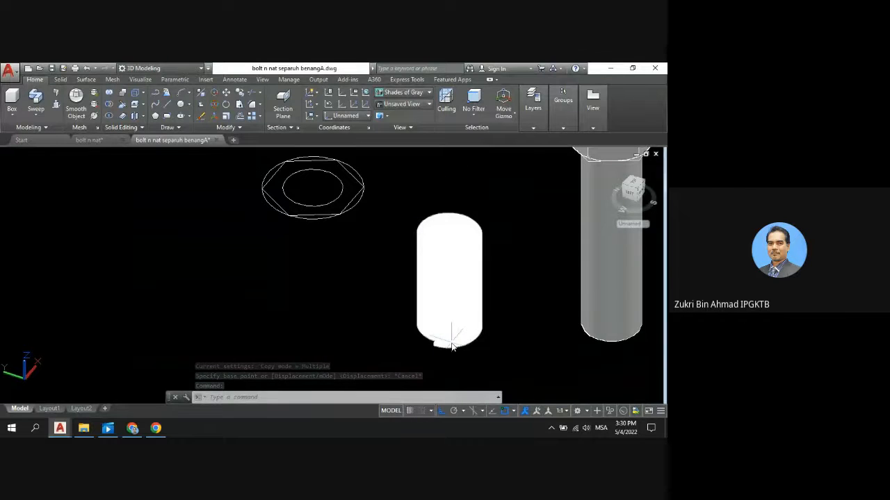
Inspect the shaded thread coil's lower and upper ends and compare it with the plain bolt beside it
scroll(451, 334, "up", 4)
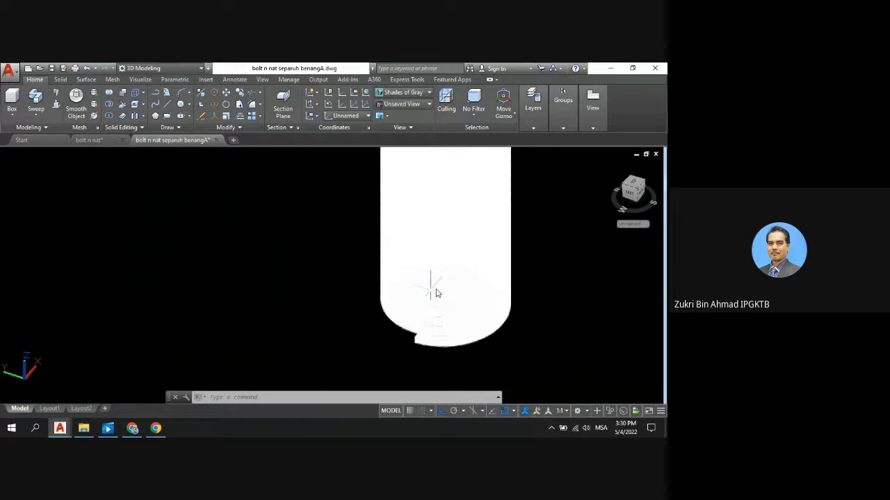
scroll(458, 303, "up", 3)
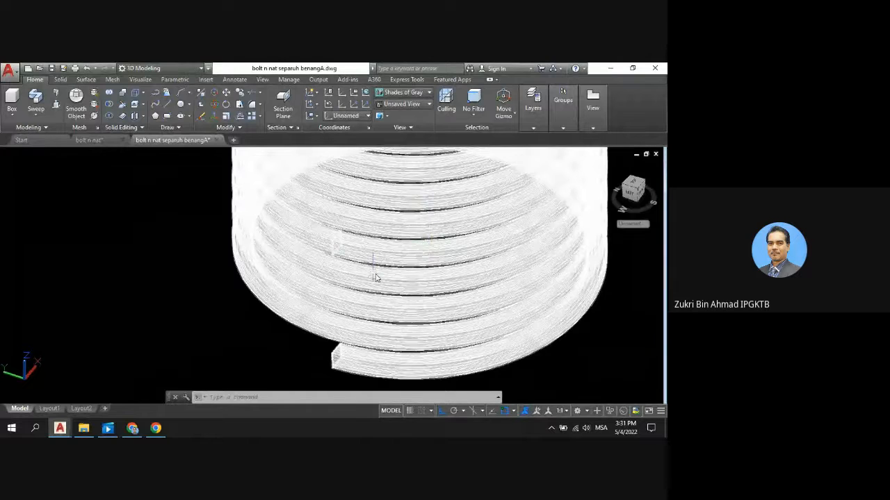
scroll(442, 341, "down", 8)
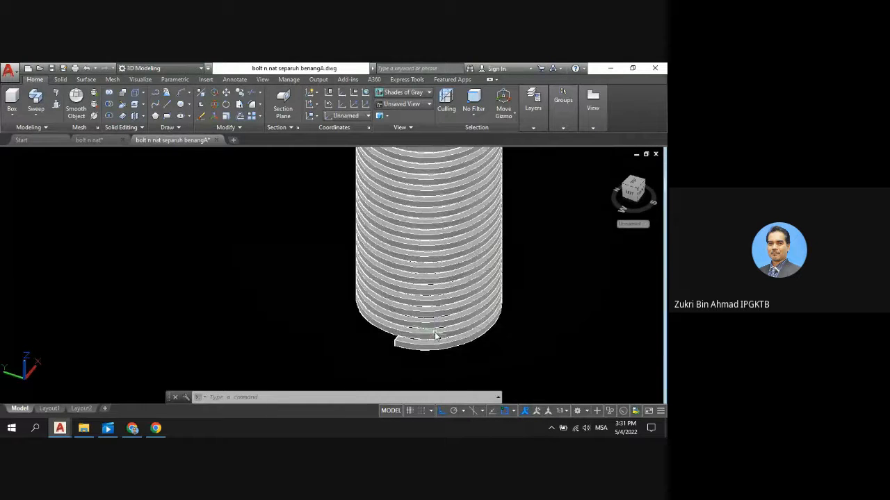
scroll(431, 257, "up", 5)
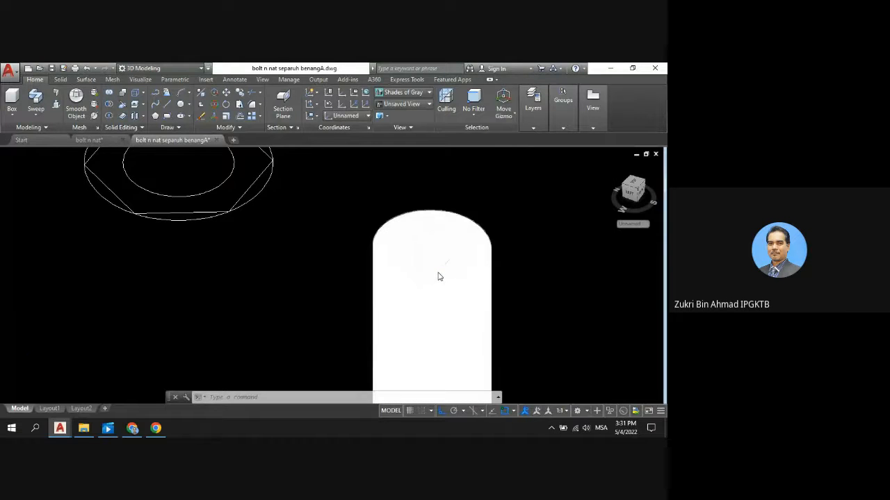
scroll(437, 275, "down", 8)
scroll(451, 291, "up", 3)
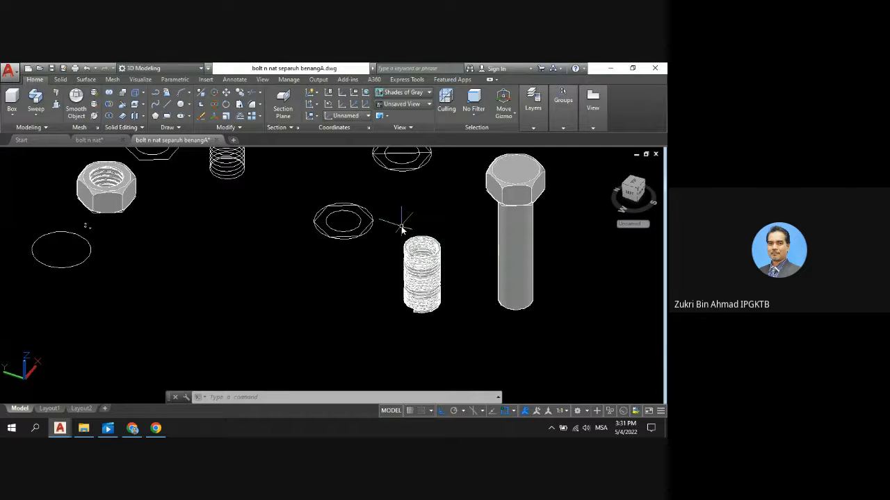
scroll(402, 224, "down", 4)
scroll(401, 226, "up", 3)
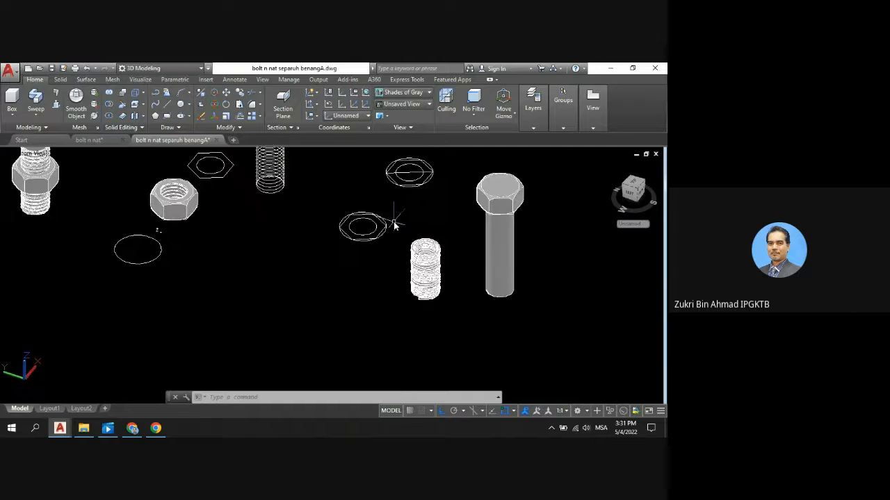
scroll(400, 228, "up", 2)
scroll(414, 240, "up", 5)
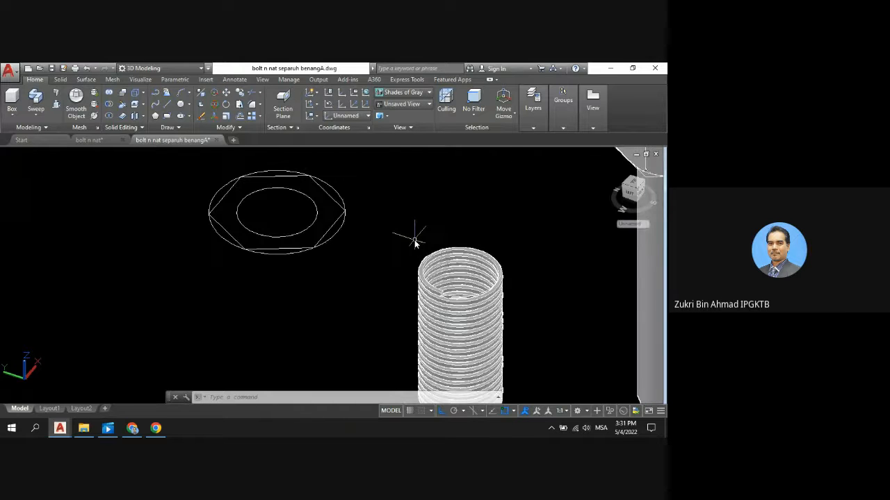
scroll(438, 272, "down", 3)
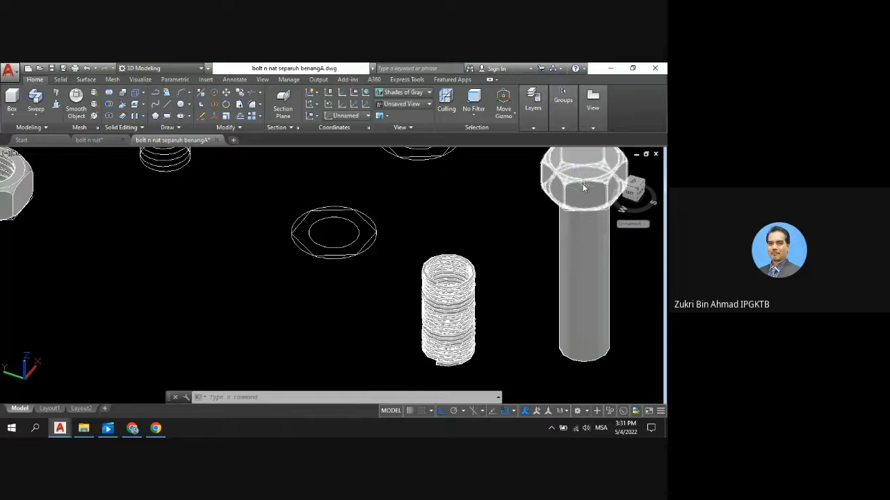
scroll(582, 188, "down", 5)
scroll(590, 190, "up", 2)
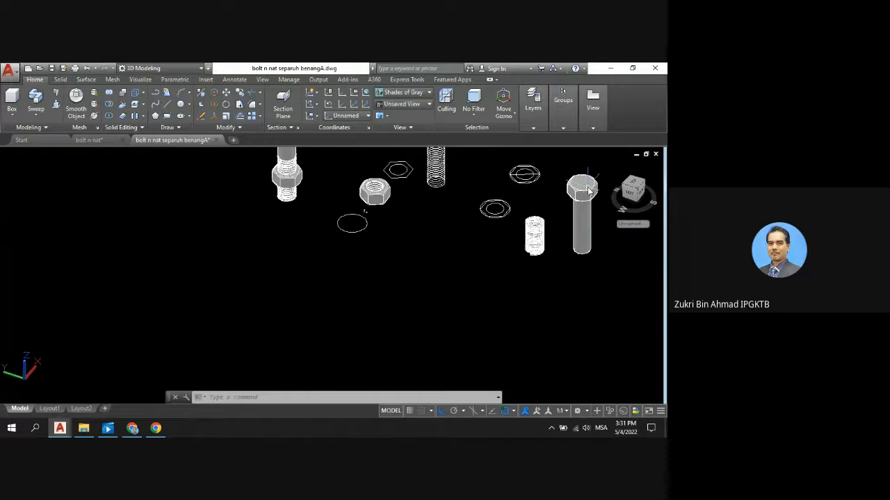
scroll(589, 189, "up", 2)
scroll(580, 182, "up", 4)
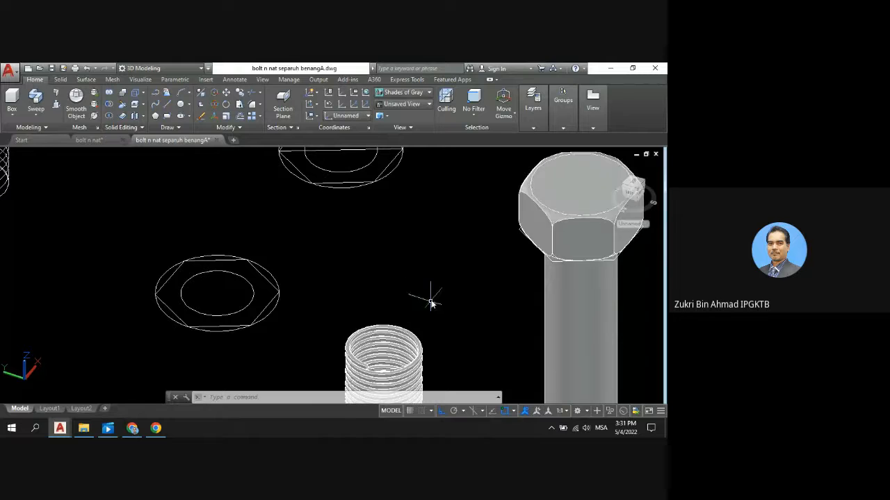
left_click(240, 93)
left_click(387, 334)
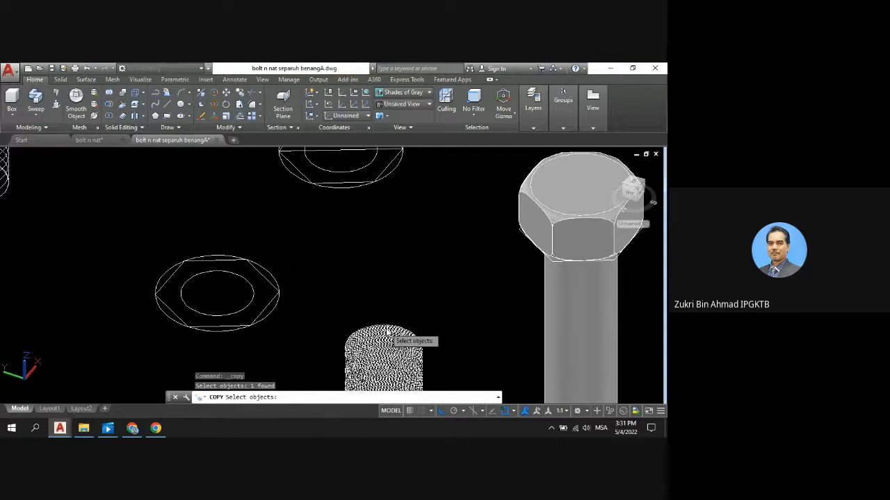
key("Return")
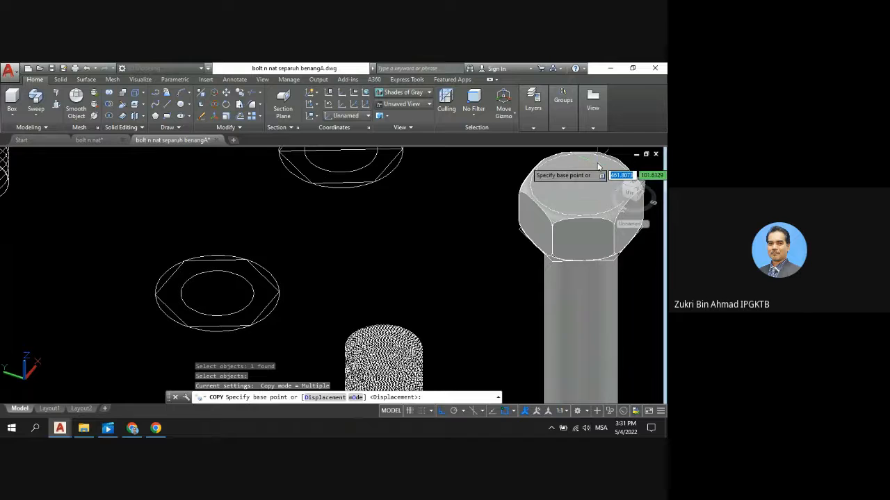
left_click(582, 231)
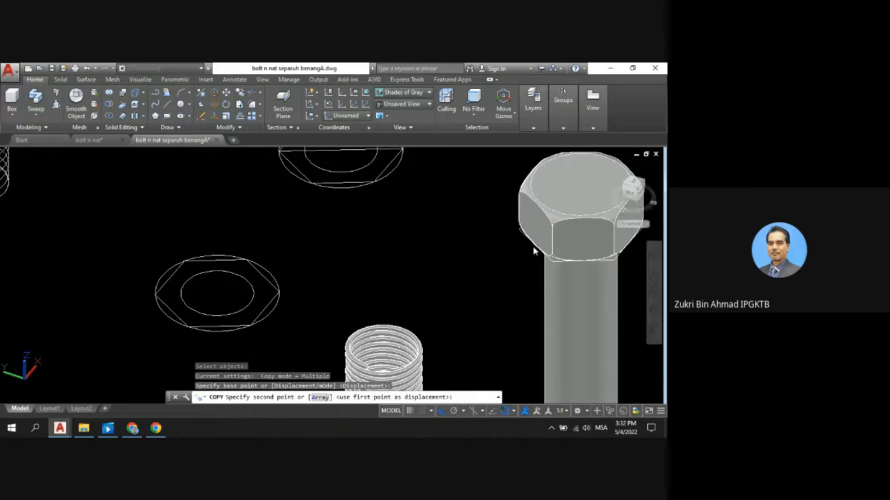
key("Escape")
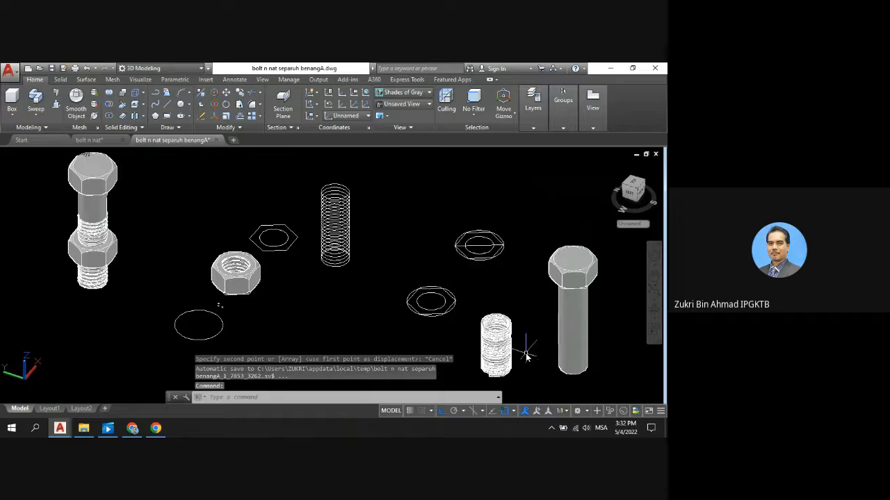
Copy the plain bolt's cylindrical shank from the centre of its upper face to the centre of the thread coil's upper end
scroll(526, 356, "up", 3)
scroll(590, 341, "down", 3)
scroll(595, 356, "up", 3)
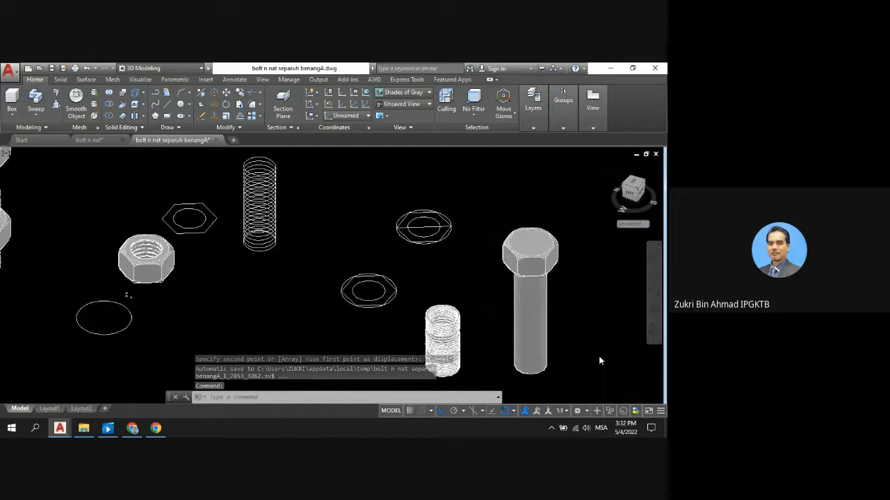
left_click(240, 94)
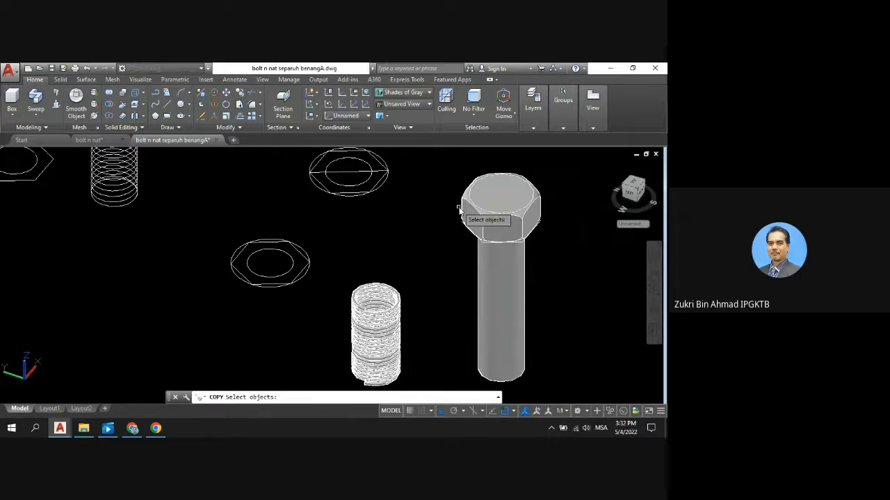
left_click(481, 277)
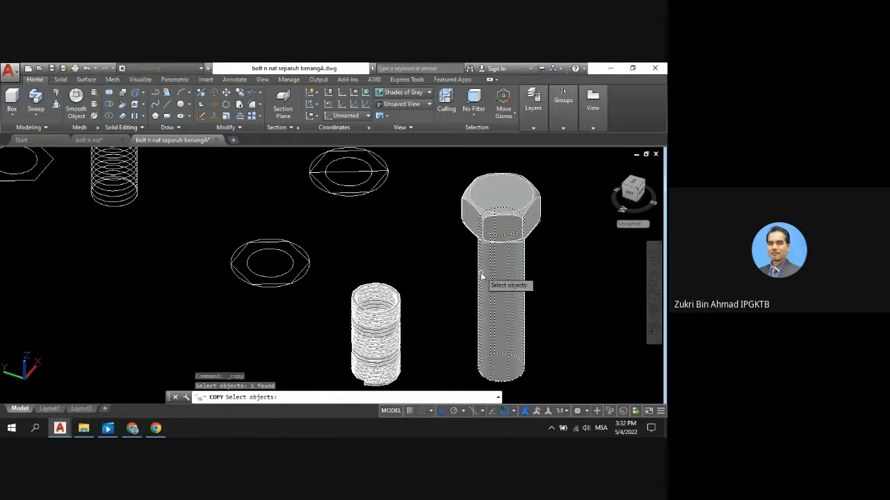
key("Return")
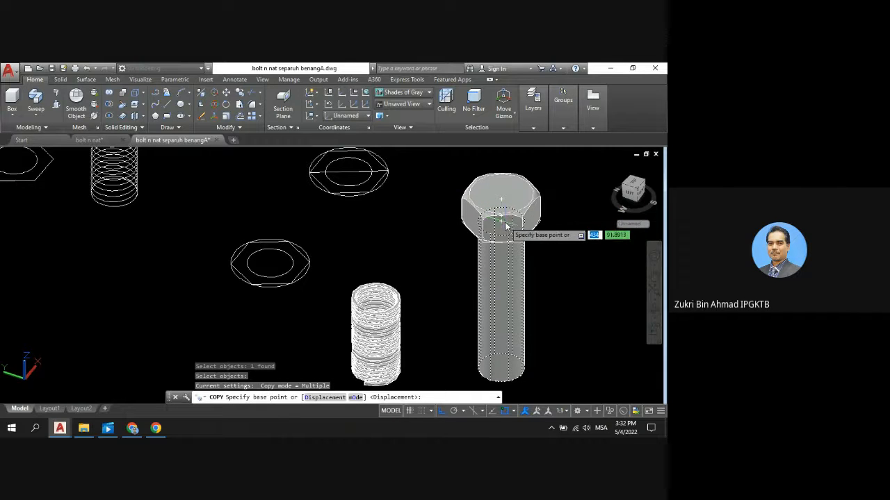
scroll(503, 225, "up", 3)
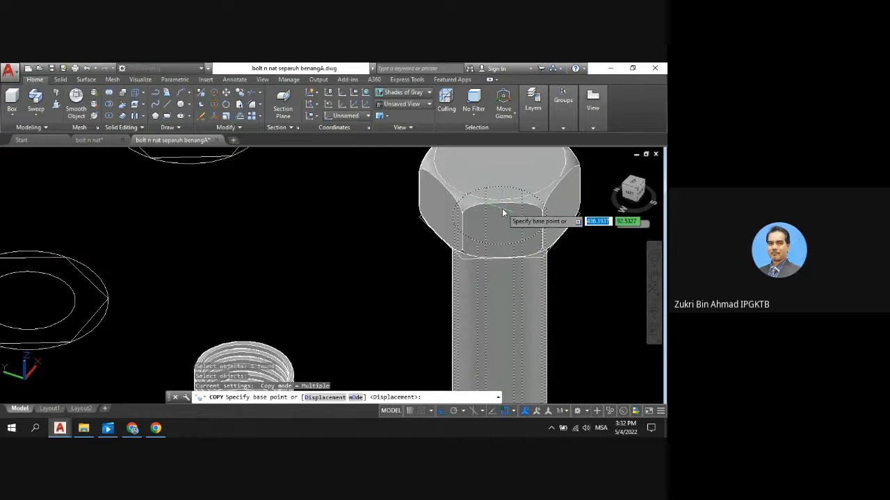
scroll(502, 209, "up", 3)
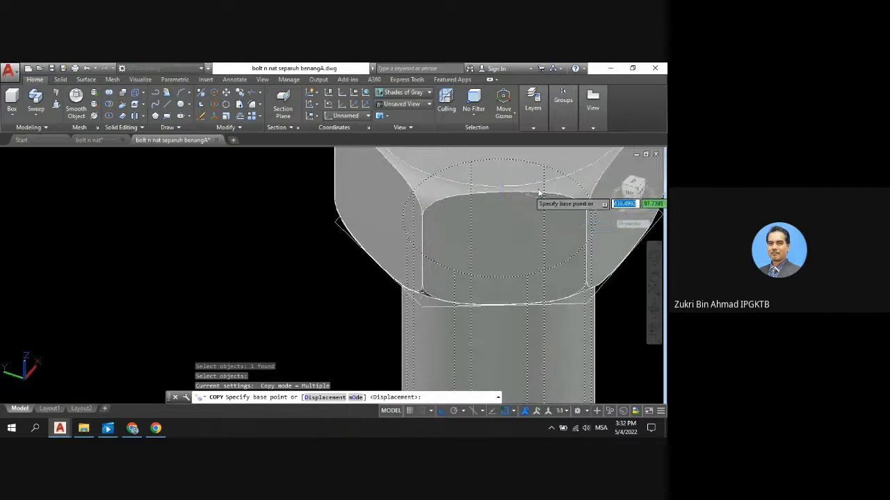
left_click(500, 220)
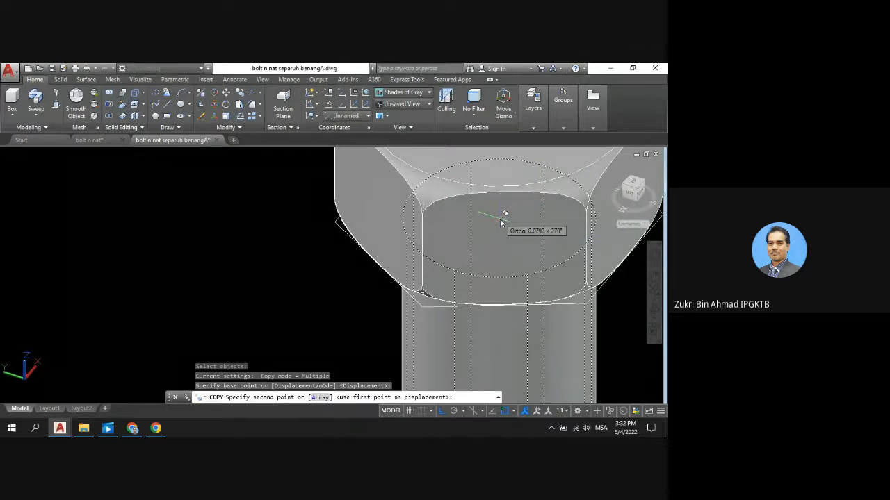
scroll(499, 220, "down", 5)
scroll(445, 264, "down", 6)
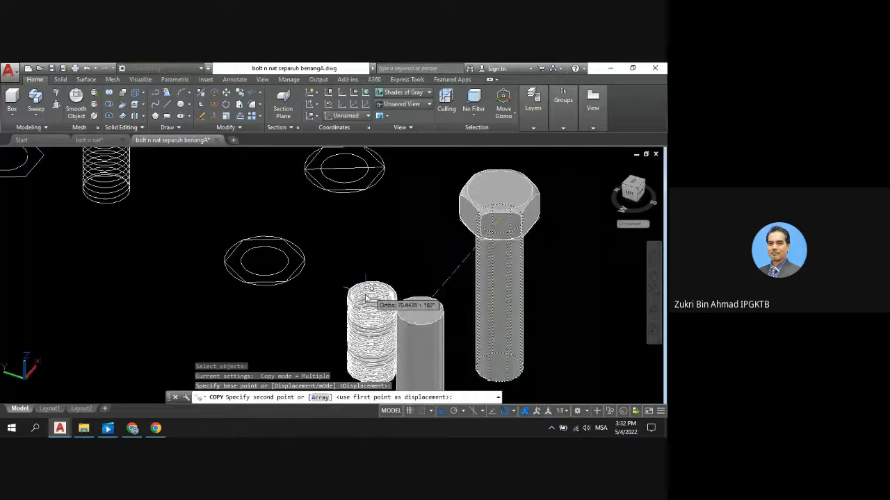
scroll(363, 321, "up", 5)
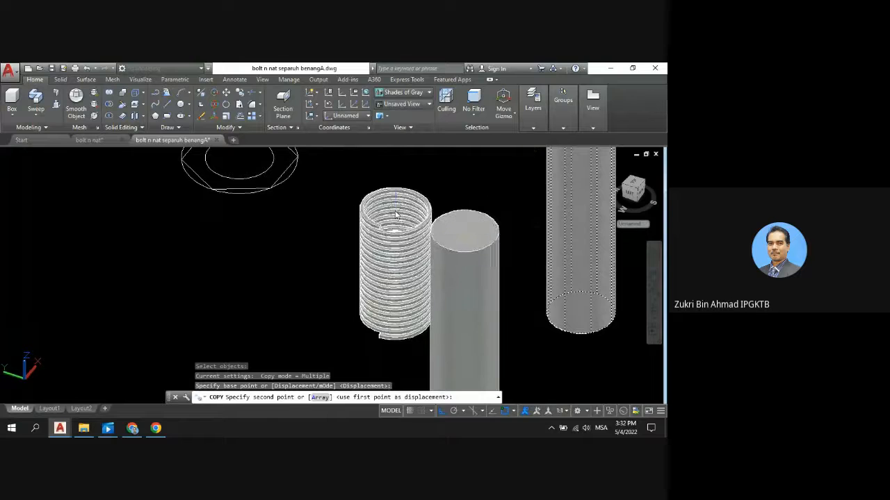
left_click(395, 210)
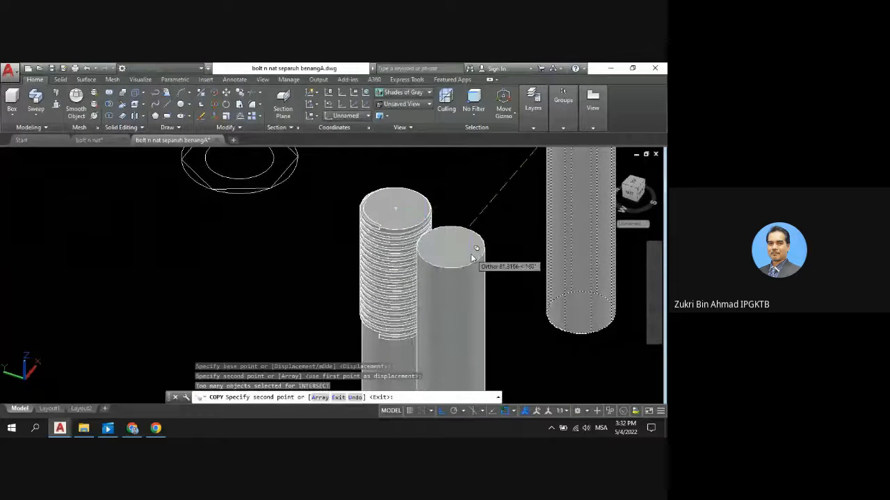
key("Return")
scroll(419, 309, "down", 5)
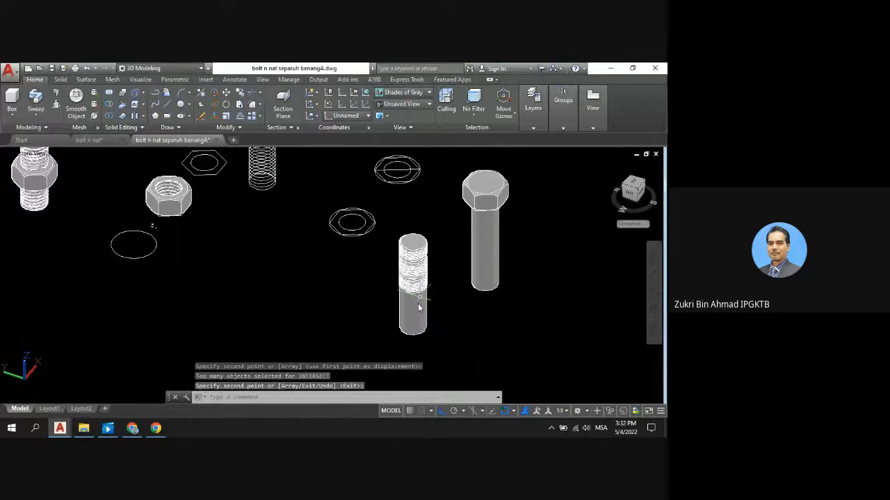
Move the copied shank 30 units straight up along the Z axis, leaving the thread coil in place
scroll(425, 365, "up", 6)
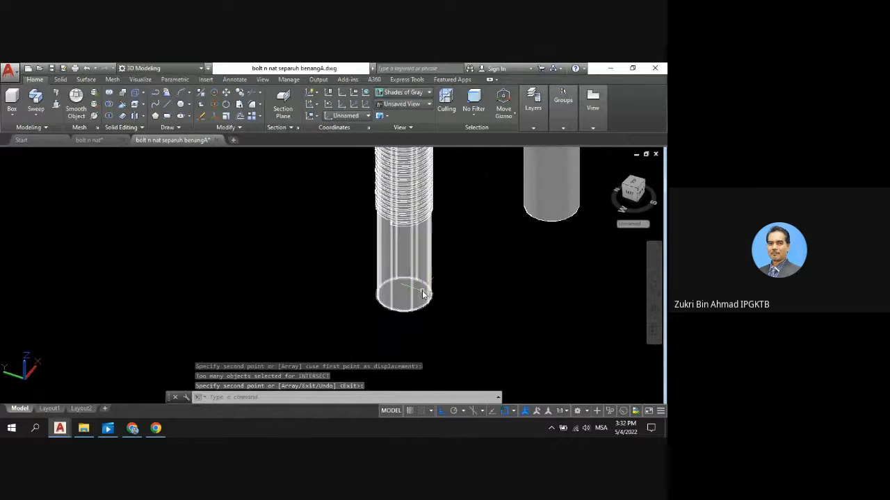
scroll(428, 298, "down", 6)
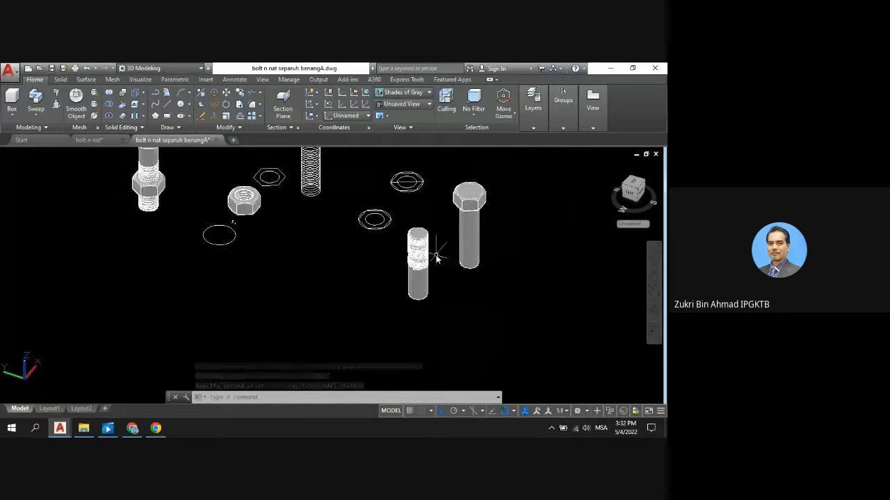
scroll(422, 271, "up", 1)
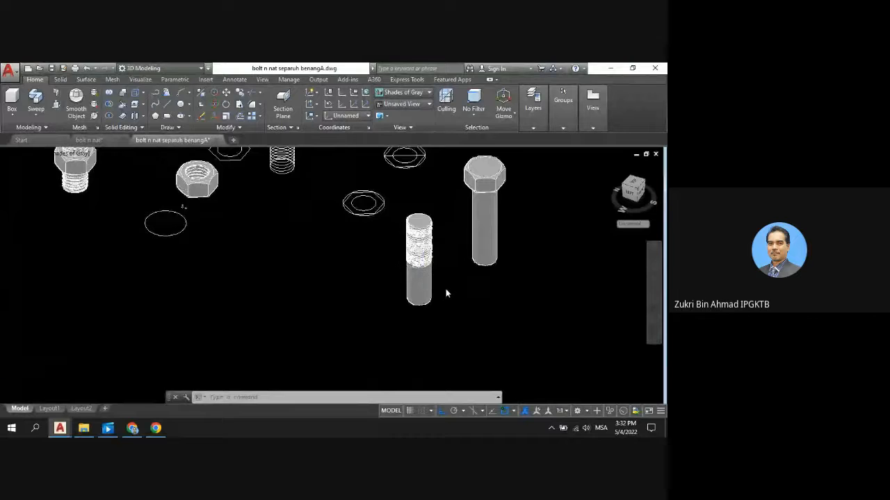
scroll(445, 292, "up", 3)
scroll(432, 218, "down", 2)
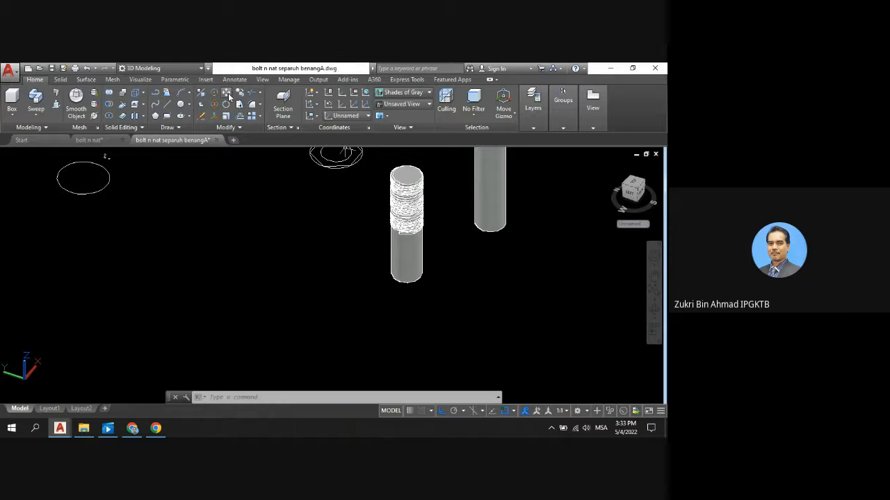
left_click(227, 94)
left_click(411, 201)
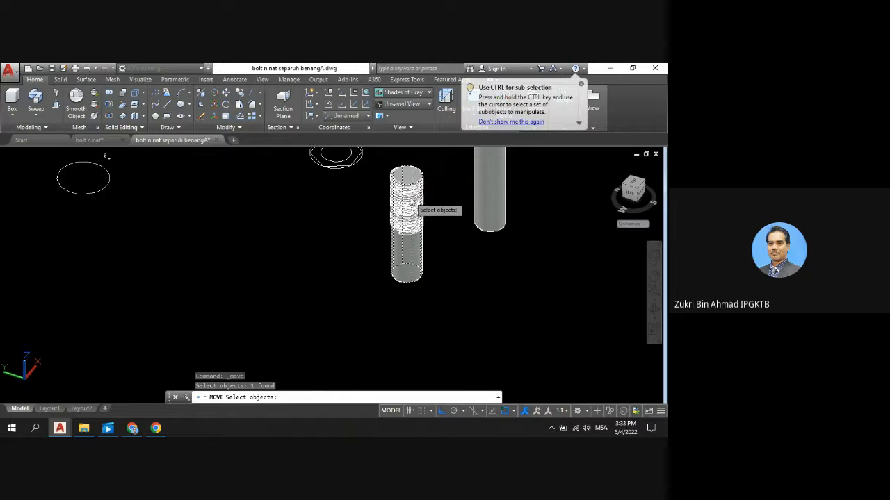
key("Return")
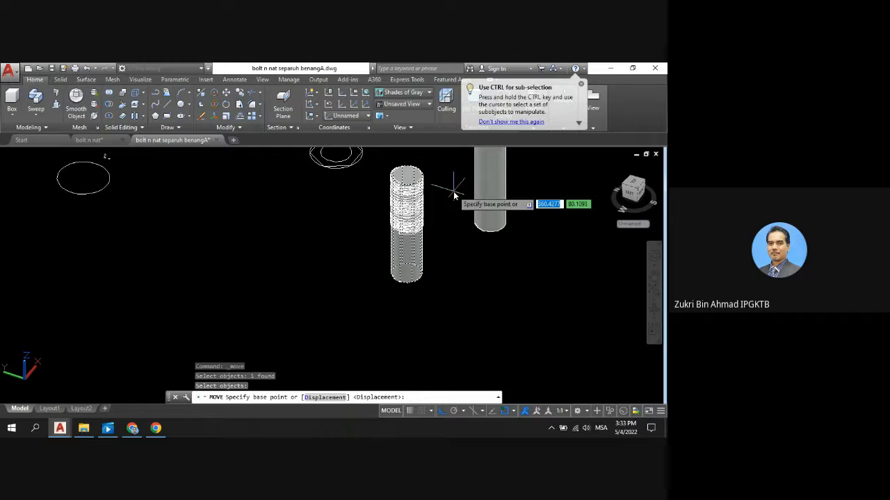
left_click(454, 200)
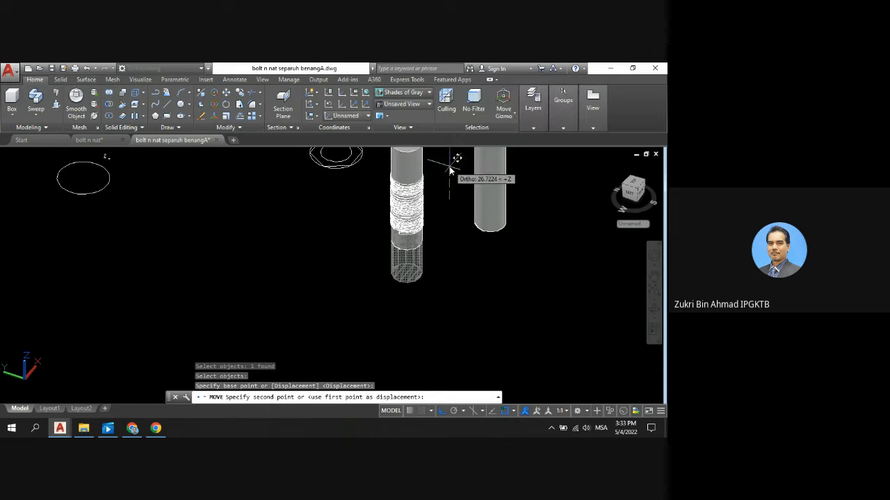
type("30")
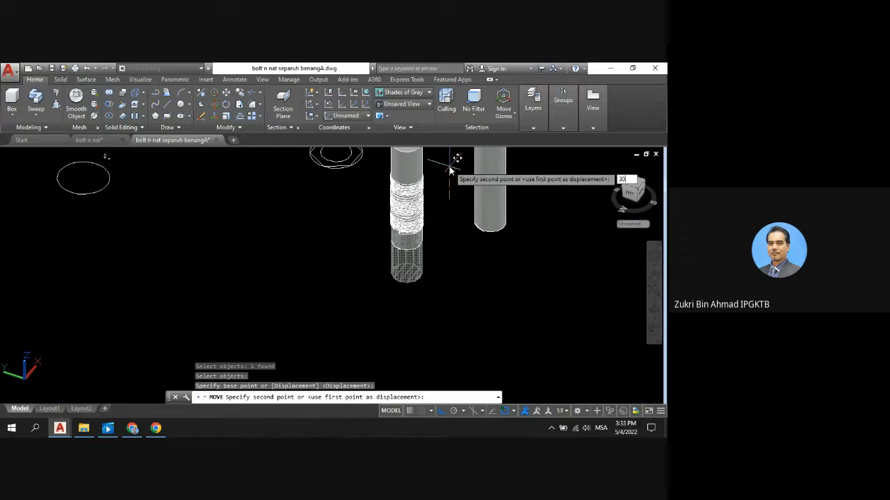
key("Return")
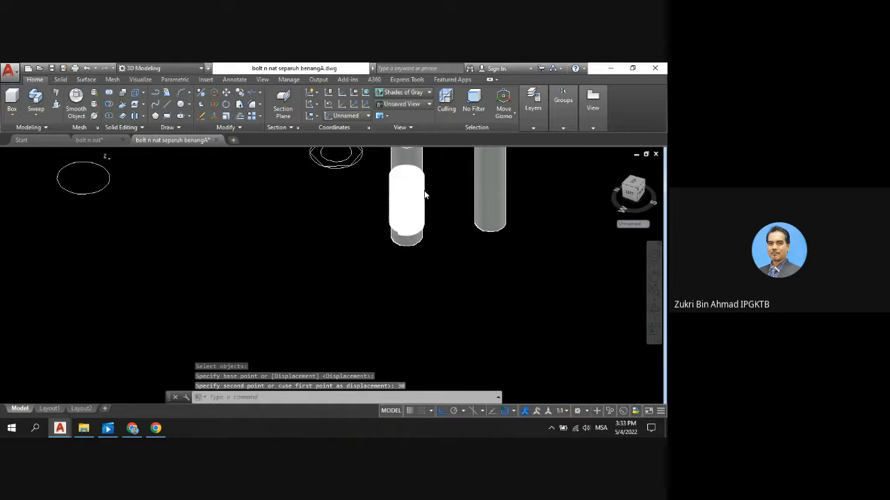
Move the thread coil straight down along the shank until its lower end lines up with the shank's lower end
scroll(425, 189, "down", 4)
scroll(428, 156, "up", 3)
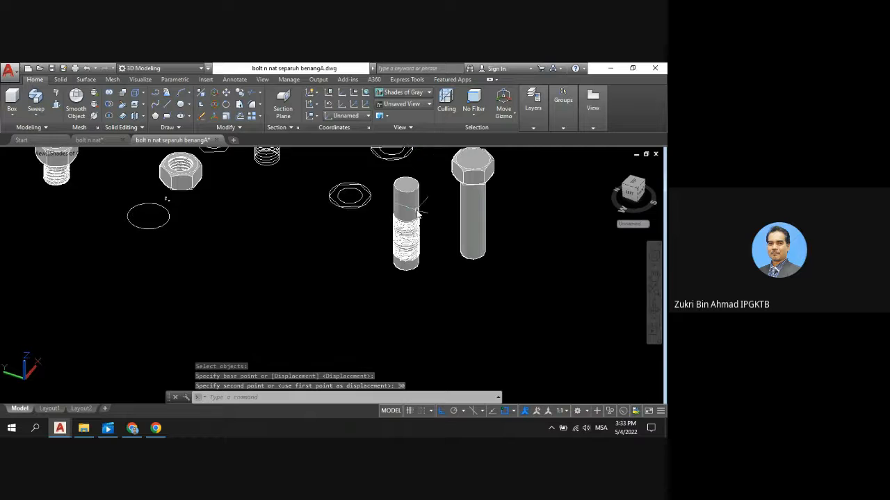
scroll(427, 194, "up", 5)
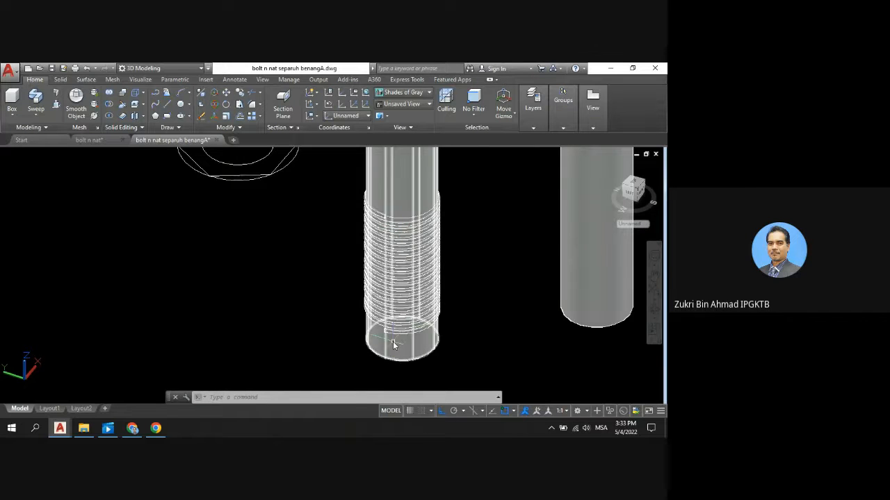
scroll(398, 328, "down", 3)
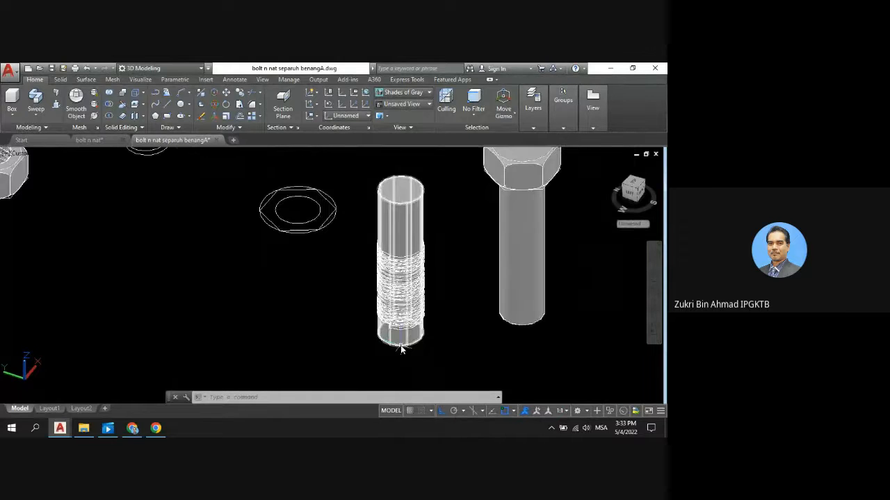
scroll(401, 348, "up", 4)
scroll(401, 348, "up", 2)
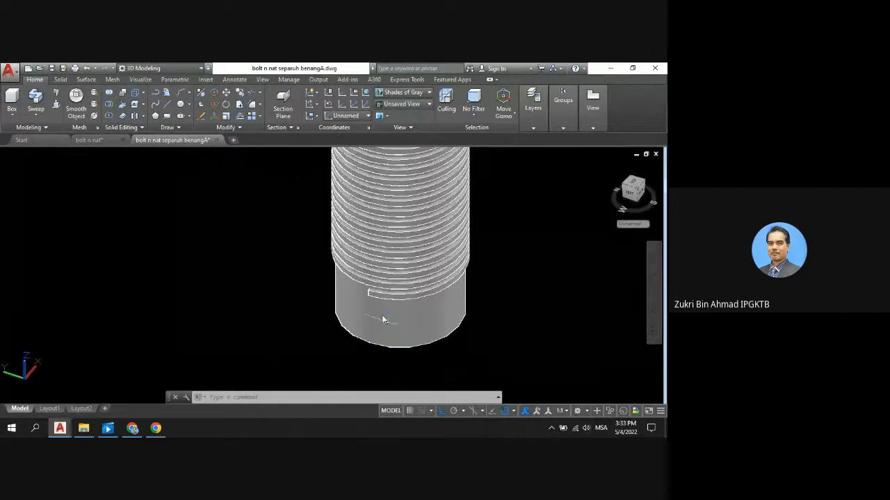
left_click(227, 93)
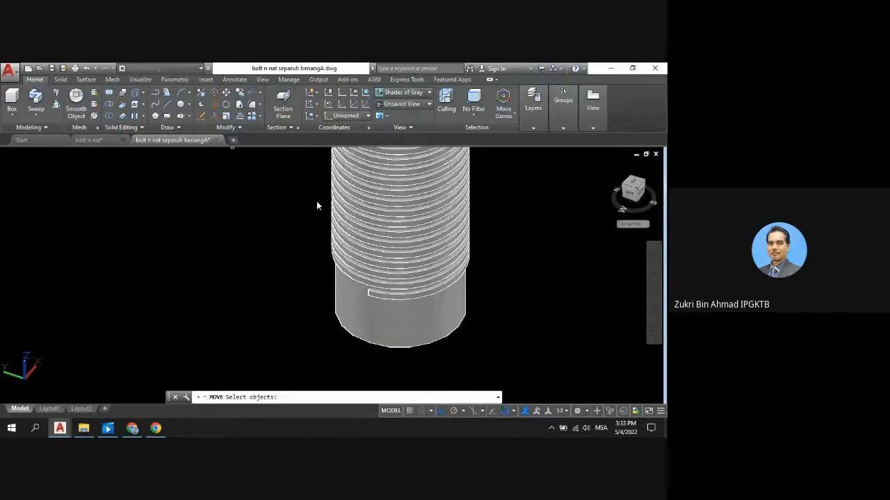
left_click(397, 275)
key("Return")
left_click(499, 281)
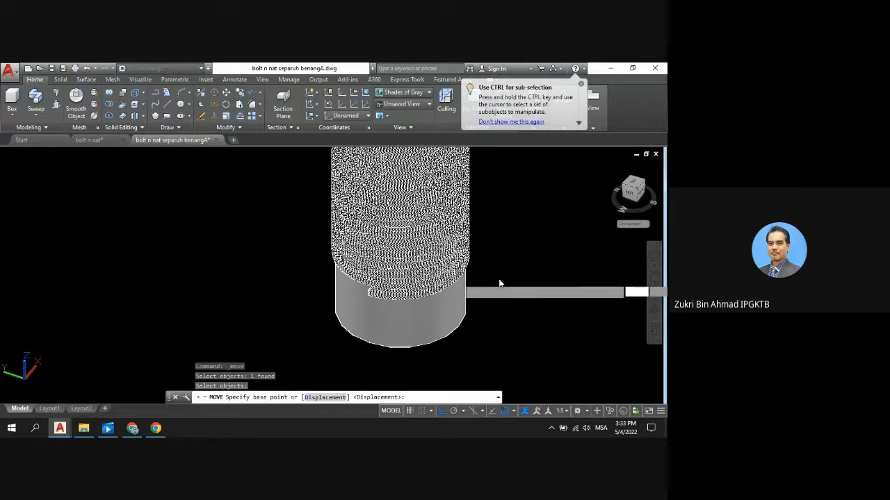
left_click(492, 327)
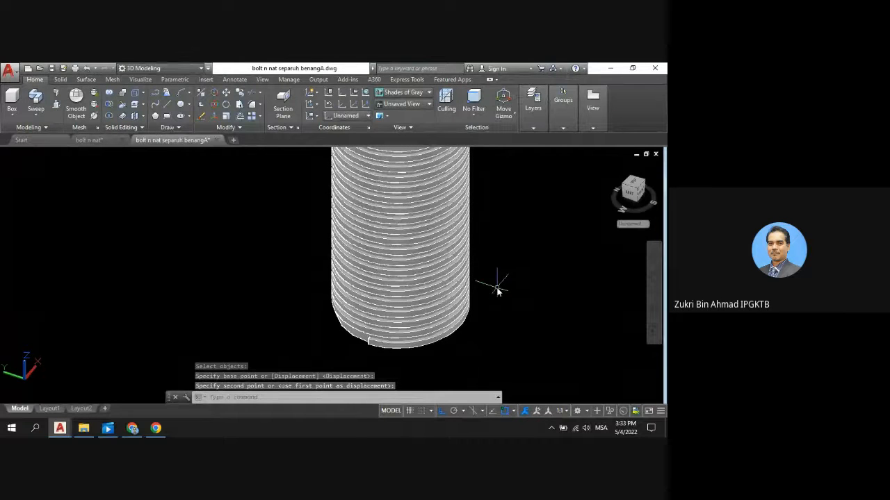
key("Return")
scroll(488, 283, "down", 6)
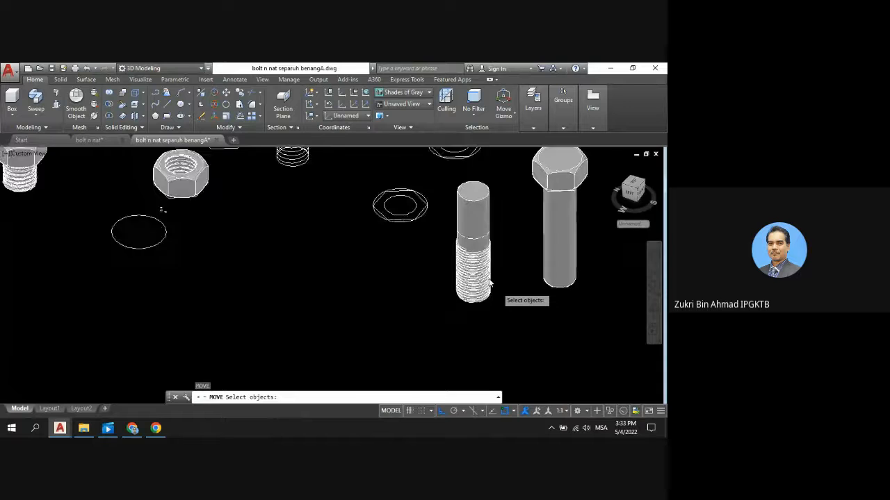
scroll(481, 256, "up", 4)
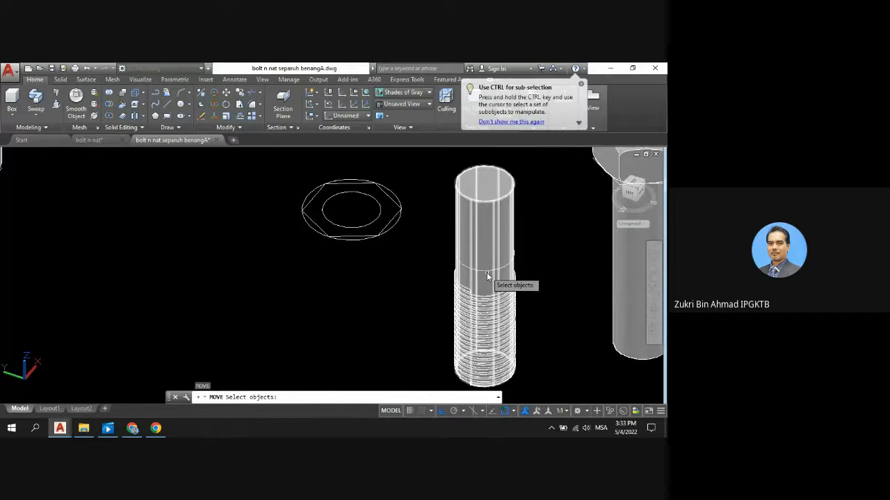
left_click(487, 272)
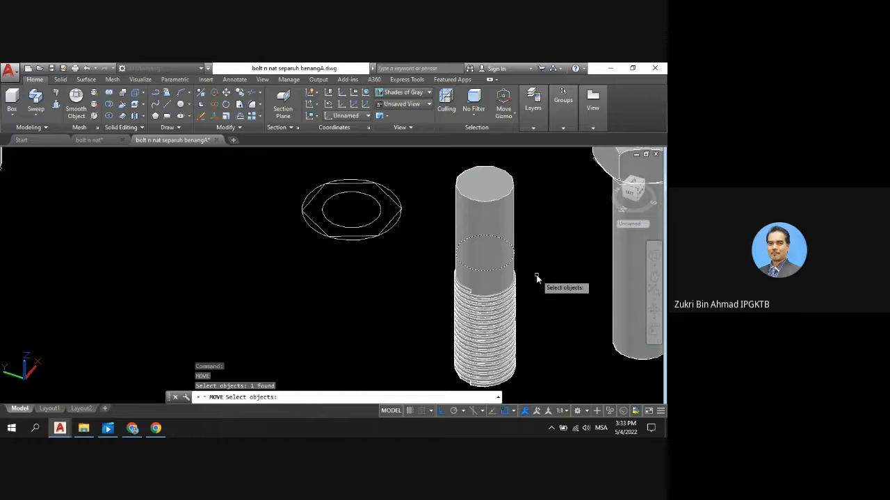
key("Escape")
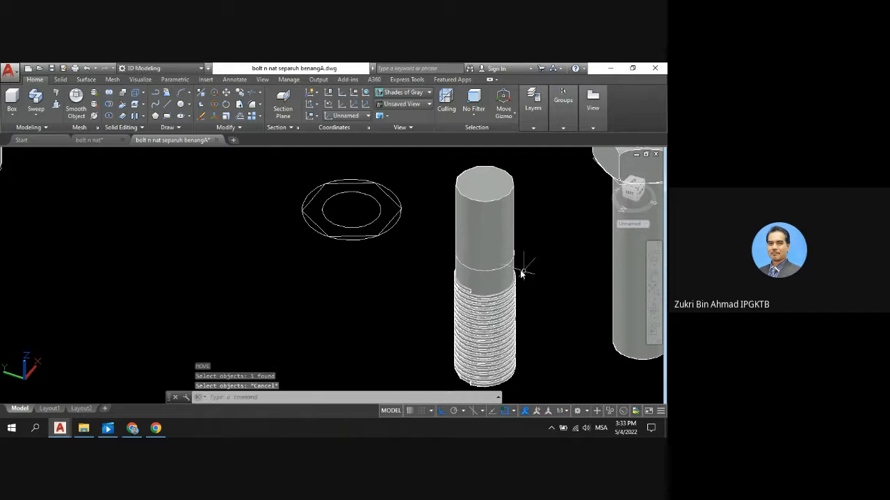
Erase the stray circle around the shank just above the thread coil
left_click(501, 267)
key("Delete")
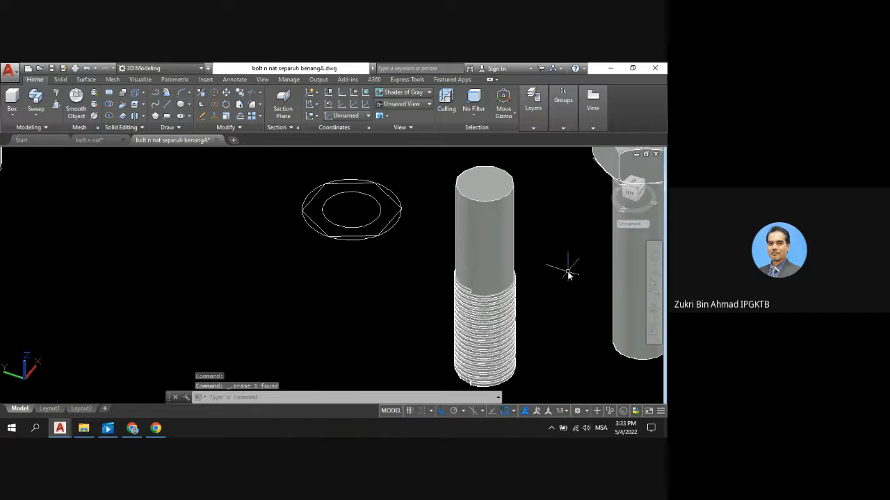
scroll(539, 285, "down", 5)
scroll(549, 316, "up", 5)
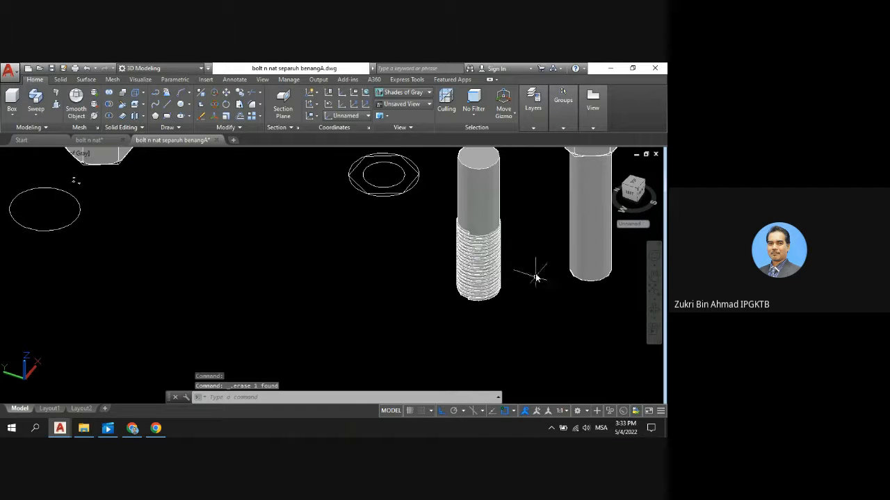
scroll(515, 205, "down", 4)
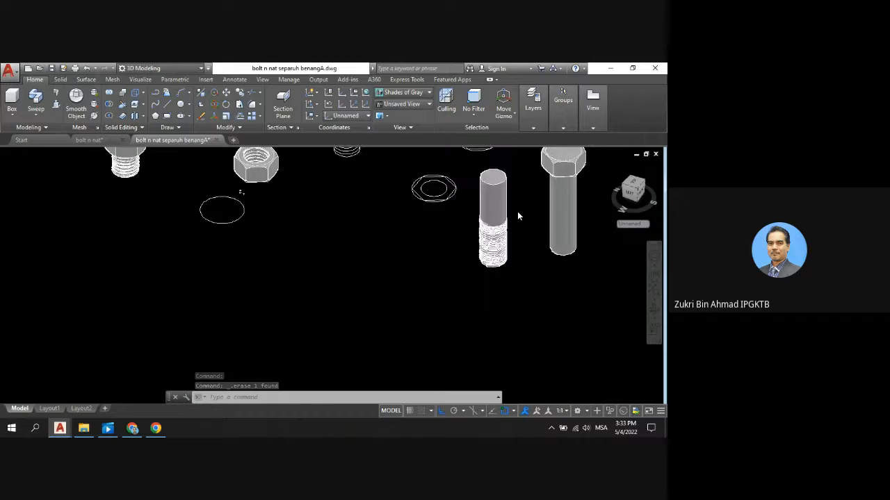
scroll(514, 181, "up", 3)
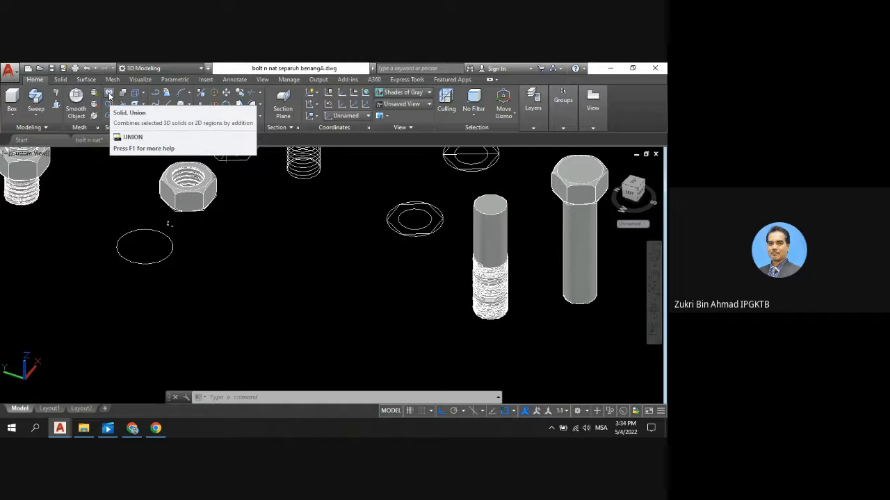
left_click(109, 95)
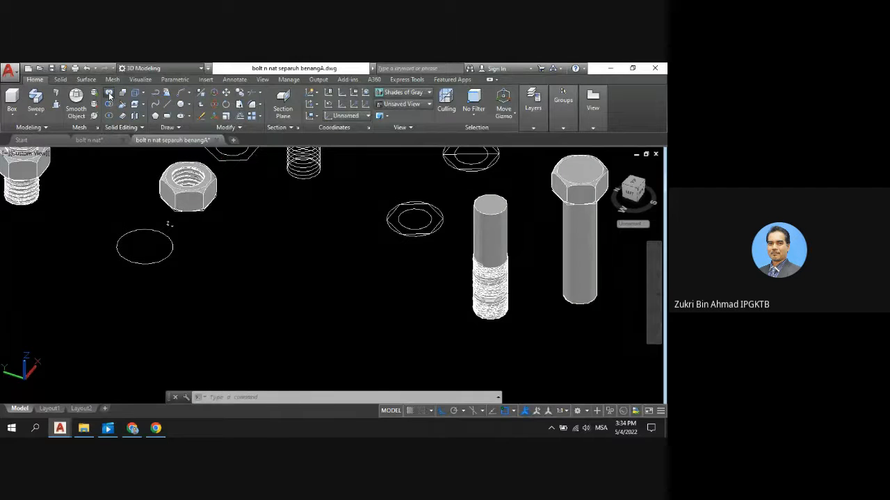
left_click(510, 243)
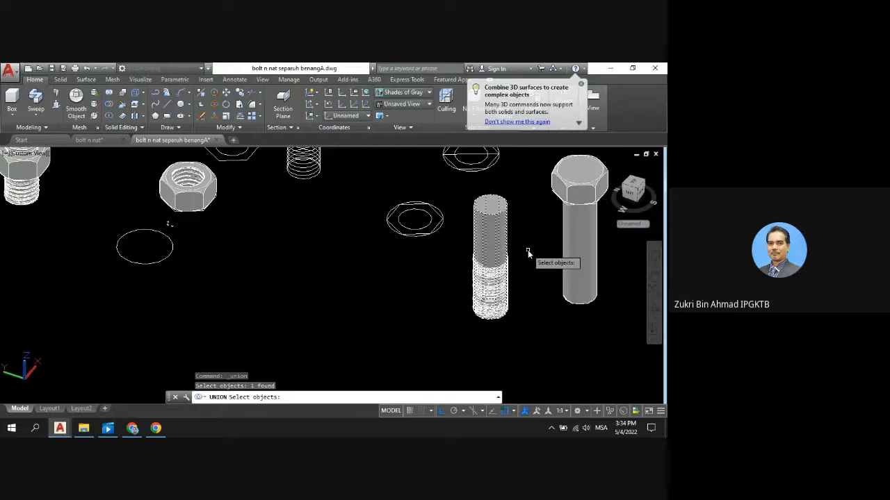
key("Return")
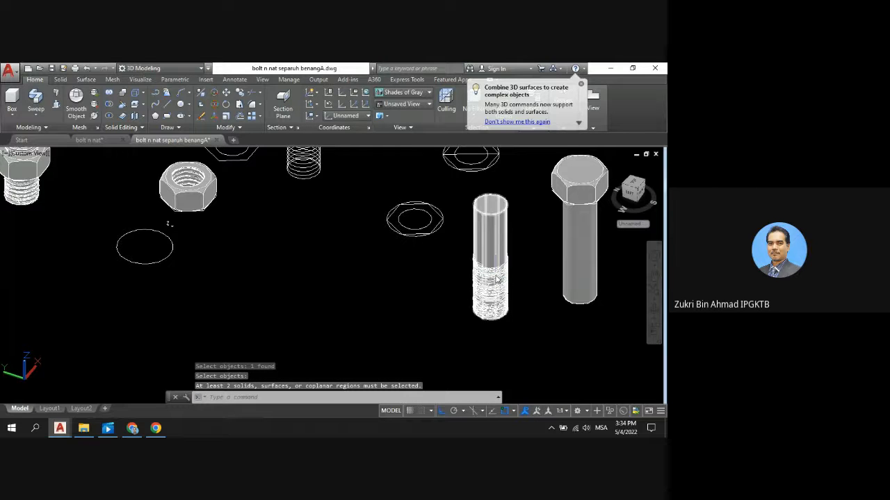
Union the copied cylindrical shank with the thread coil around its lower half into one solid
left_click(496, 279)
key("Return")
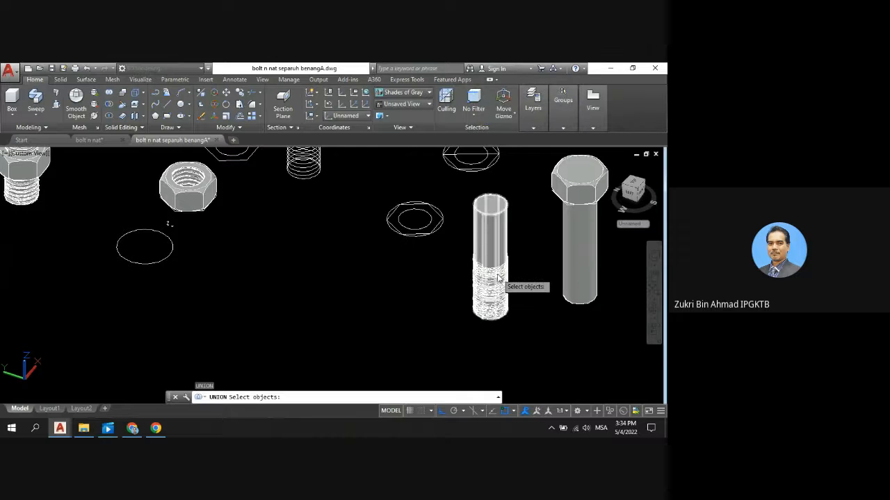
left_click(502, 278)
left_click(504, 294)
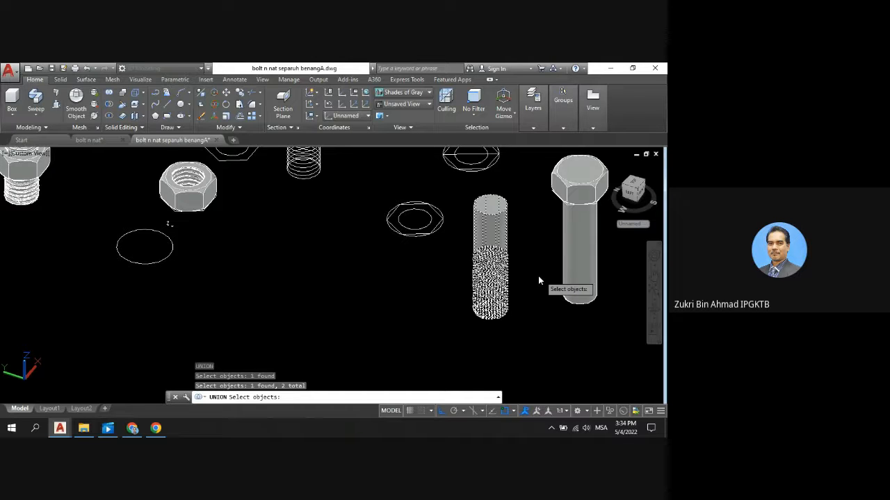
key("Return")
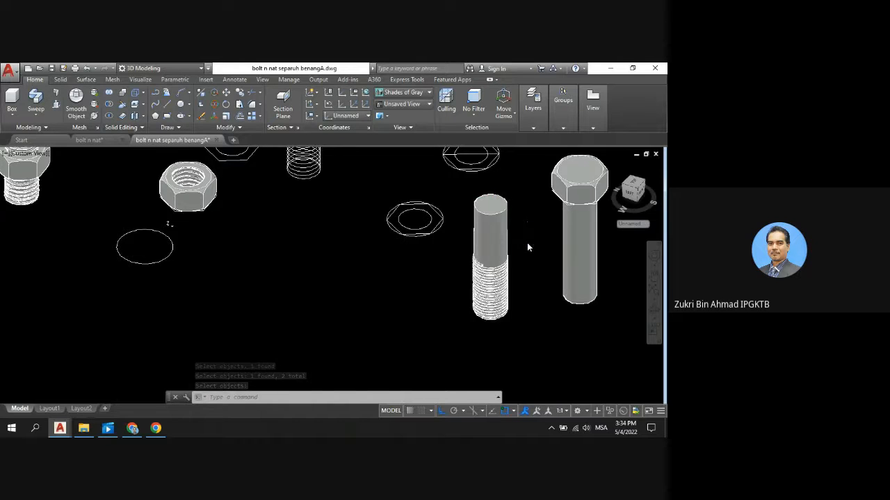
Copy the half-threaded shank from the centre of its upper face to the centre of the bolt head's underside
scroll(526, 233, "down", 2)
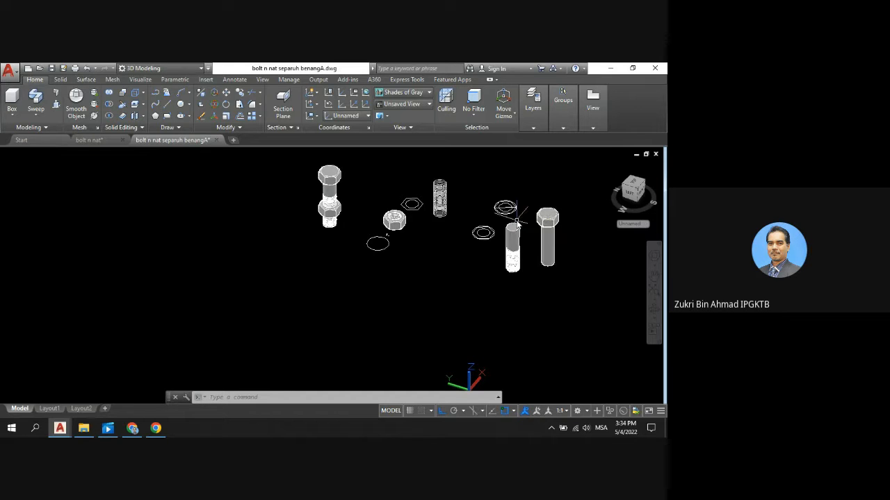
scroll(532, 208, "up", 3)
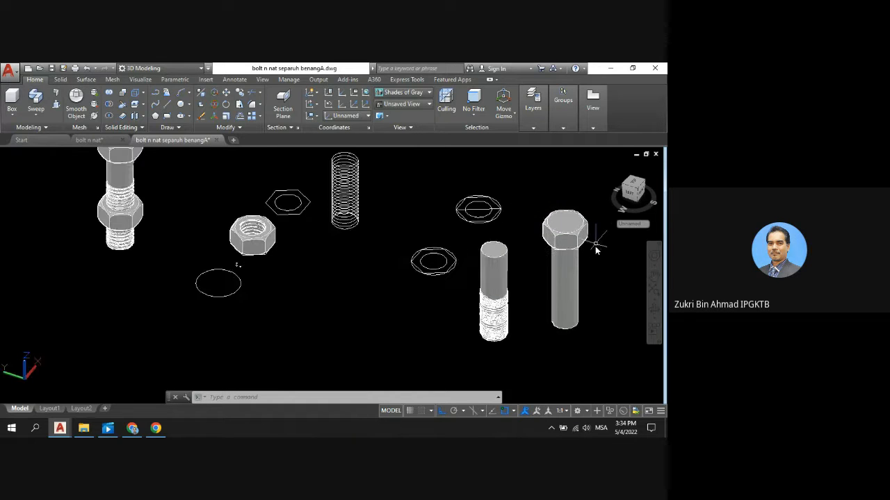
scroll(596, 243, "up", 2)
scroll(594, 250, "up", 2)
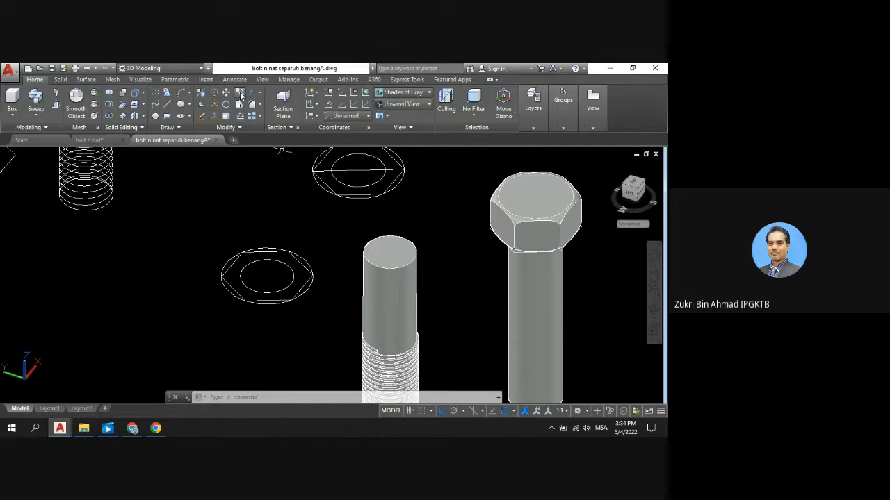
left_click(406, 278)
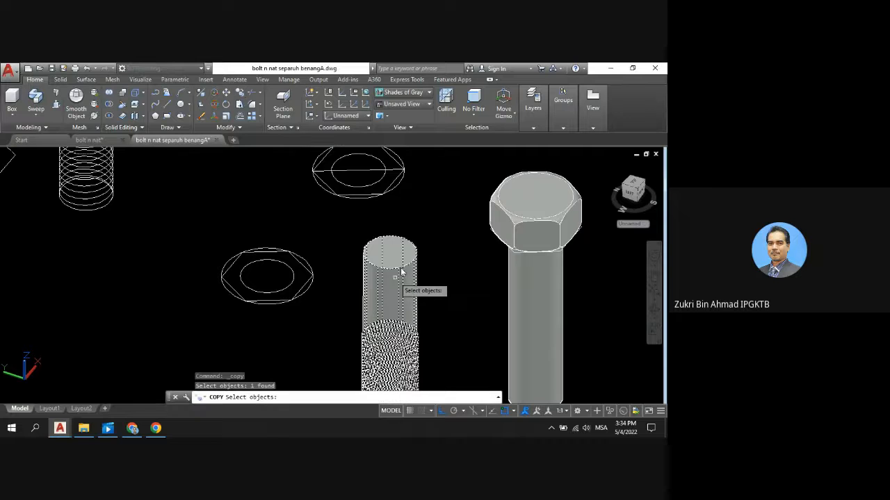
key("Return")
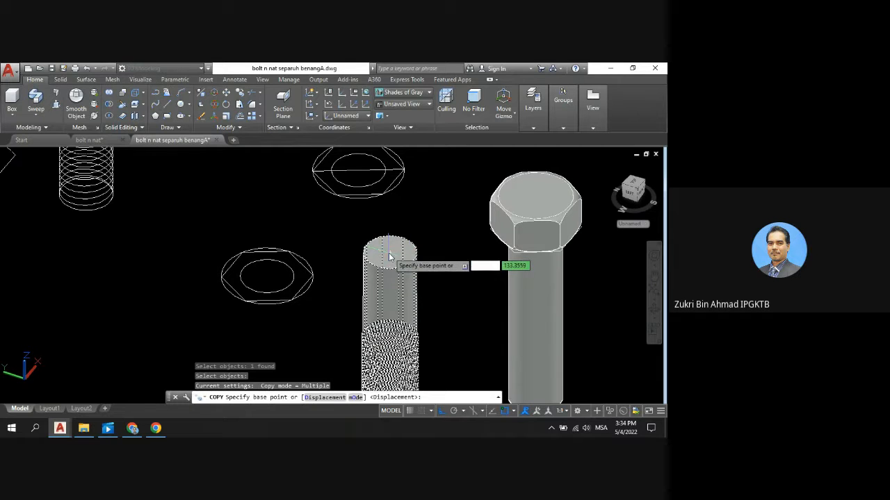
left_click(392, 255)
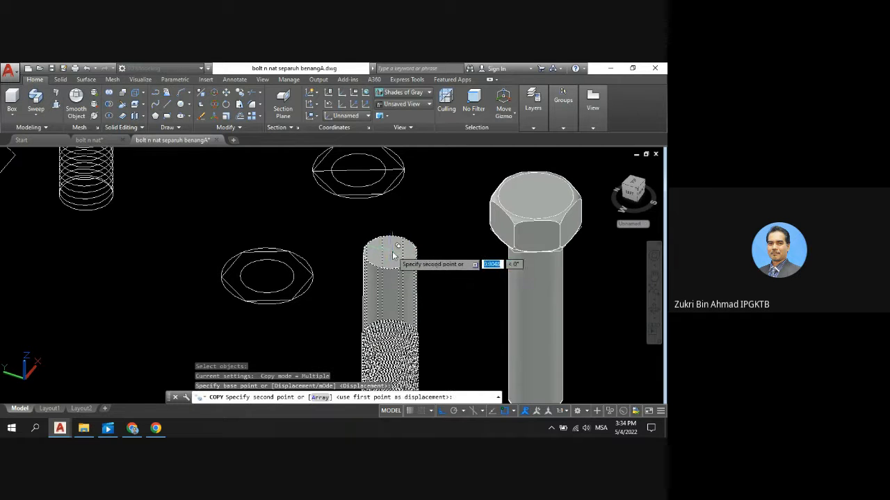
left_click(537, 233)
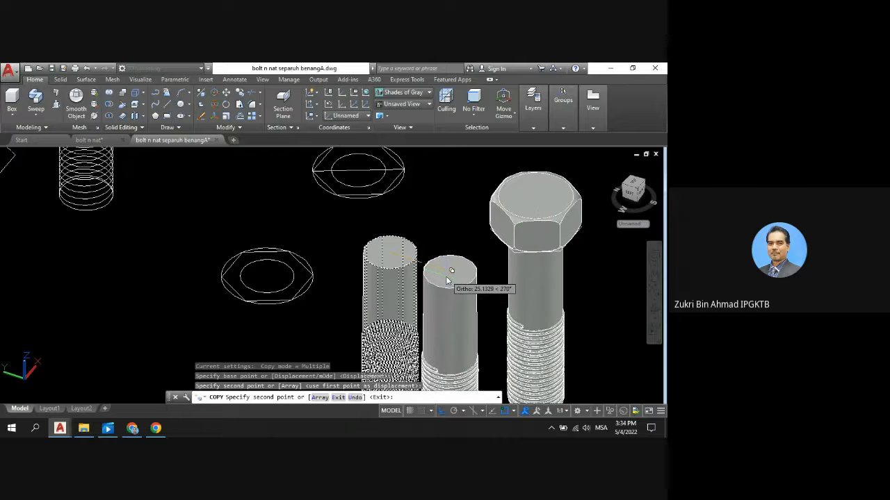
key("Return")
Union the hexagonal bolt head with the half-threaded shank beneath it
scroll(433, 282, "down", 5)
scroll(525, 312, "up", 4)
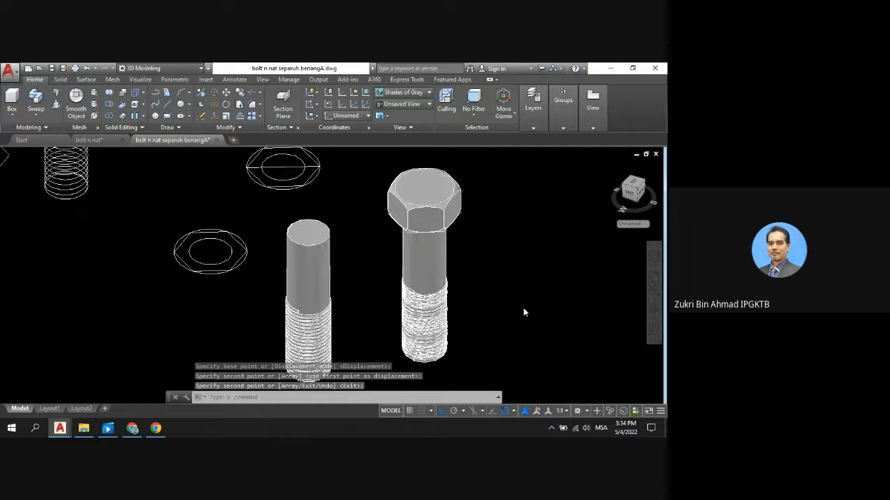
scroll(524, 312, "up", 2)
scroll(518, 297, "down", 3)
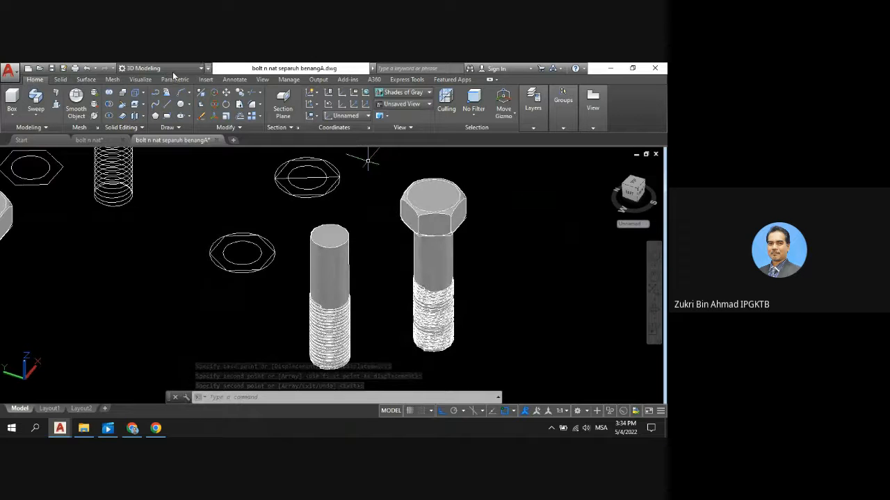
left_click(109, 92)
left_click(420, 198)
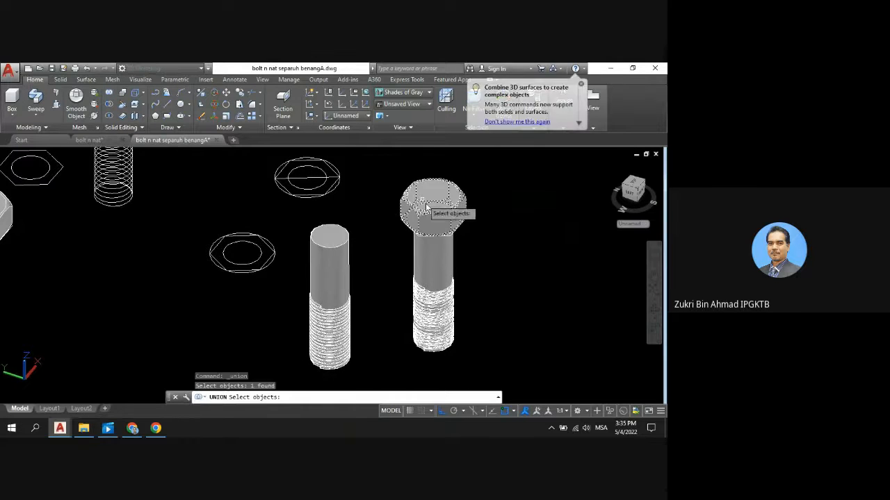
left_click(448, 265)
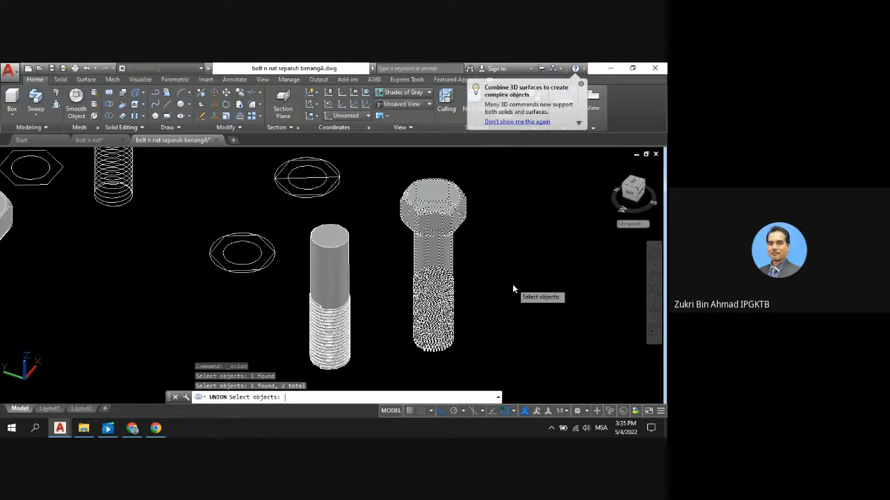
key("Return")
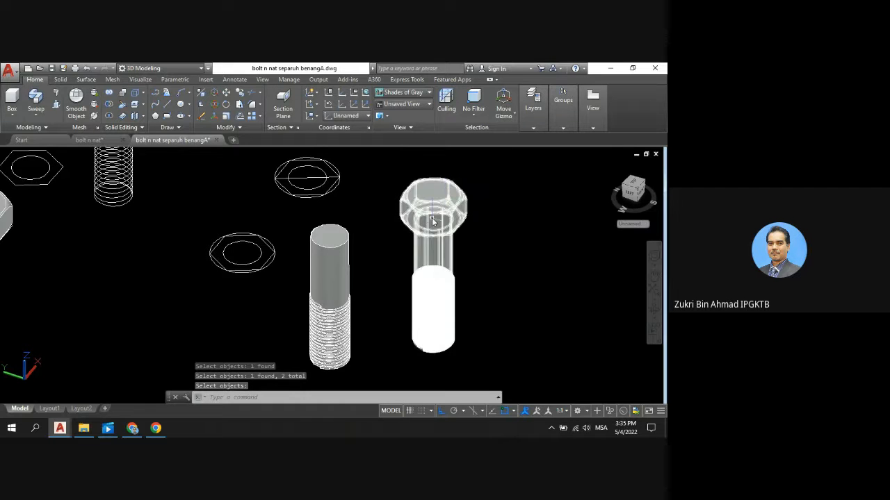
scroll(433, 218, "down", 5)
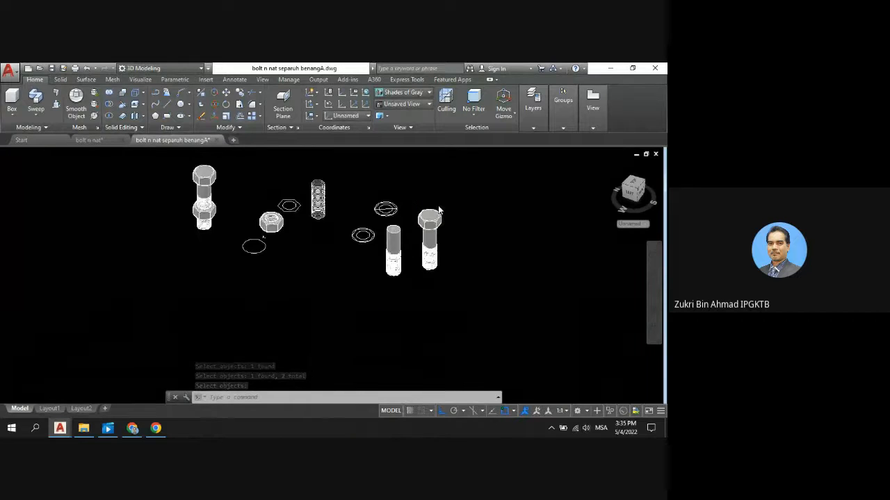
scroll(438, 210, "up", 3)
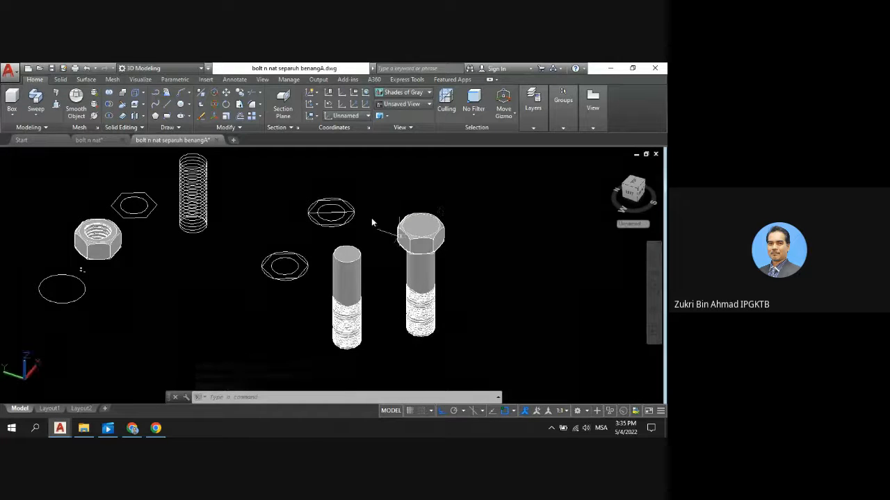
left_click(86, 71)
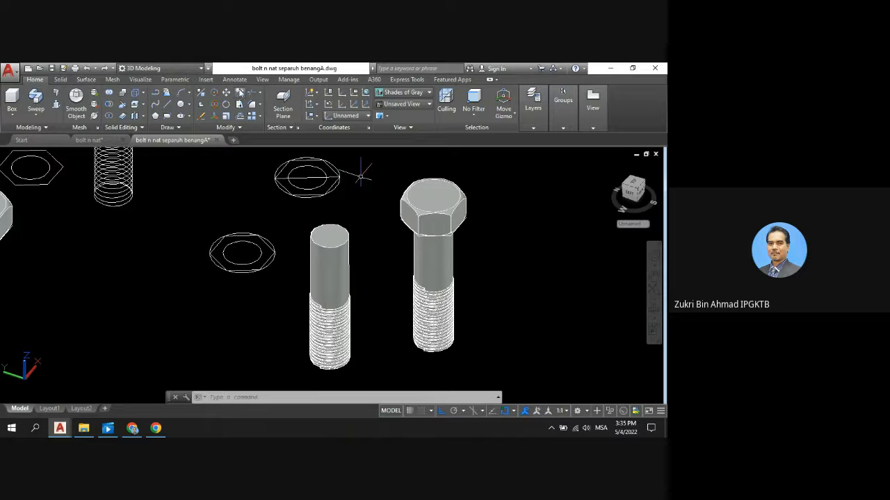
left_click(429, 209)
key("Return")
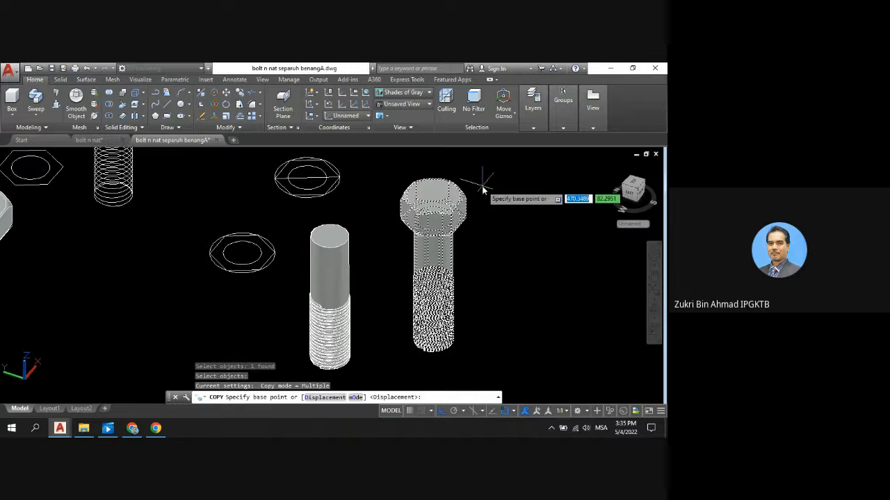
key("Escape")
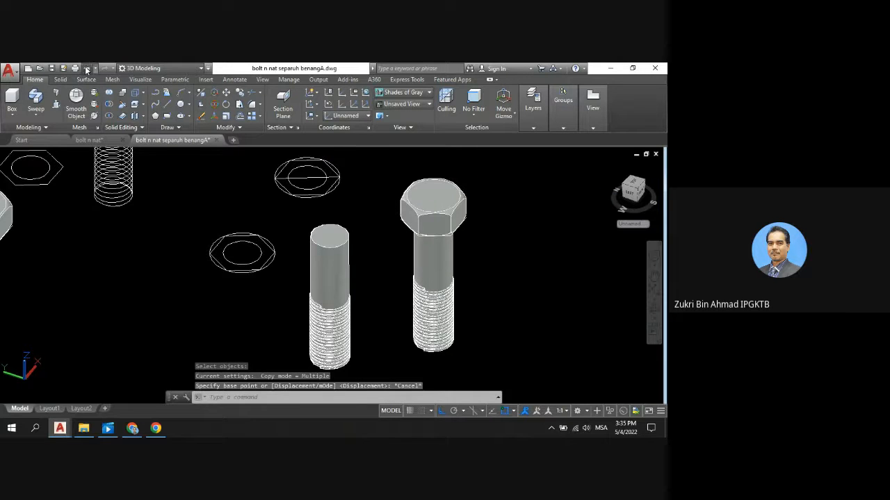
Undo the union of the hexagonal head and the half-threaded shank
key("ctrl+z")
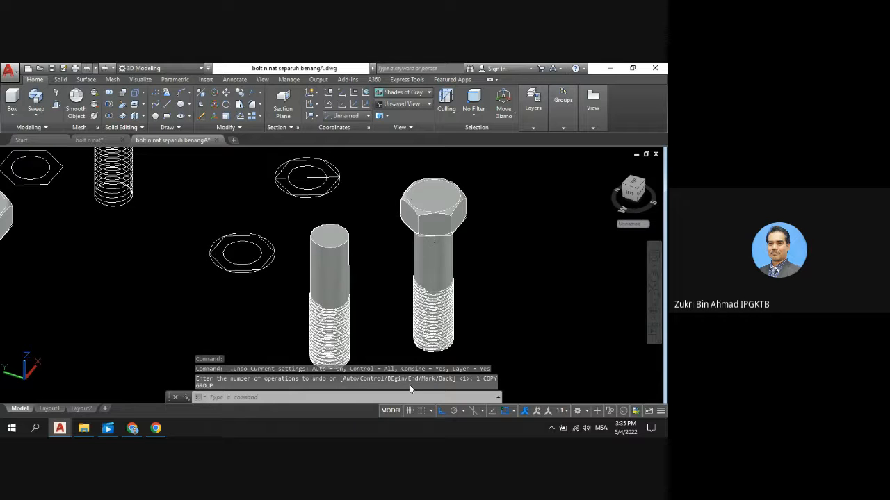
key("ctrl+z")
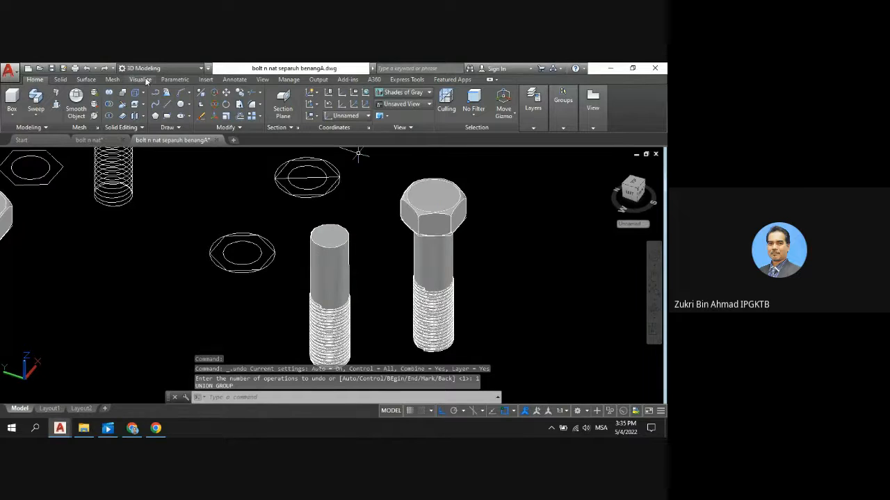
key("Escape")
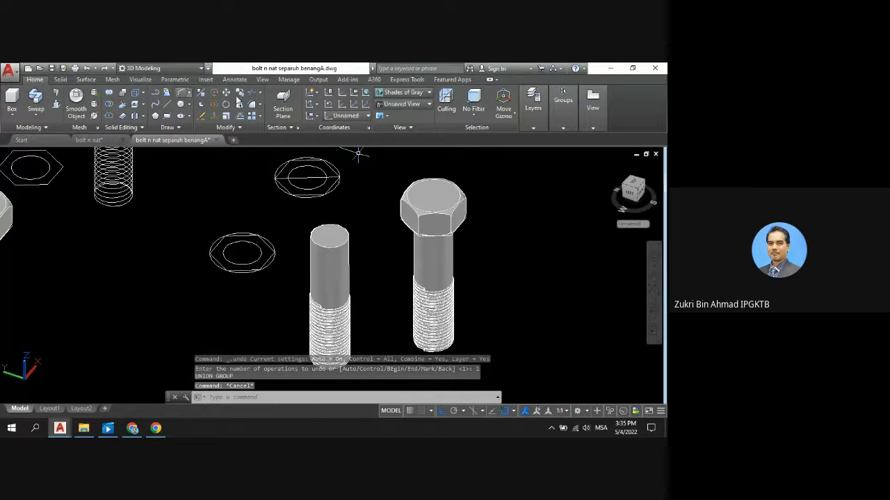
Copy only the hexagonal bolt head to the empty space beside the bolt, on the side away from the loose shank
left_click(263, 116)
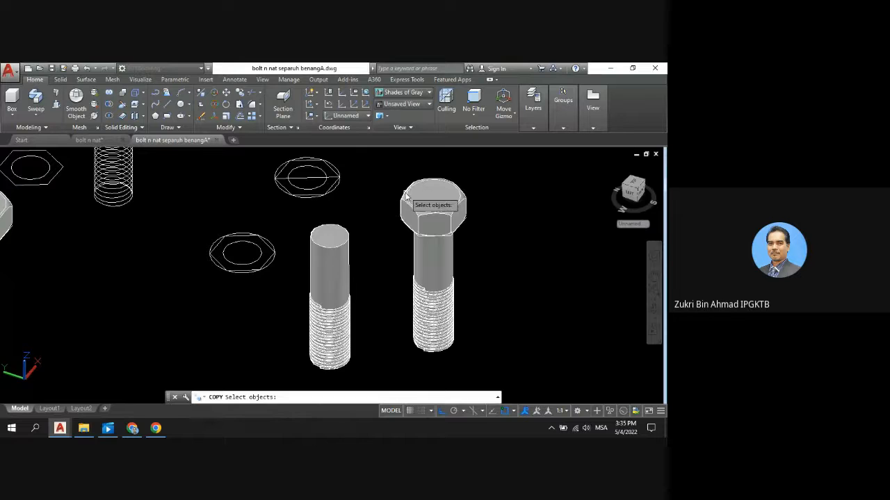
left_click(406, 199)
key("Return")
left_click(384, 186)
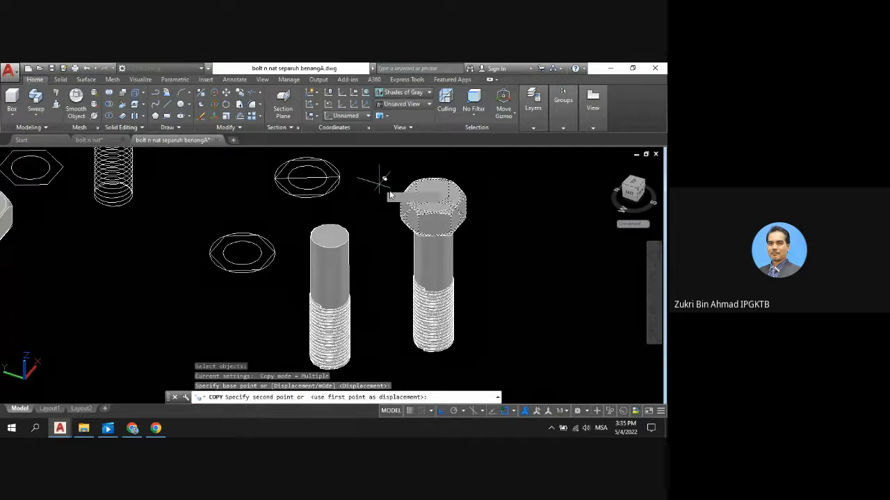
key("Return")
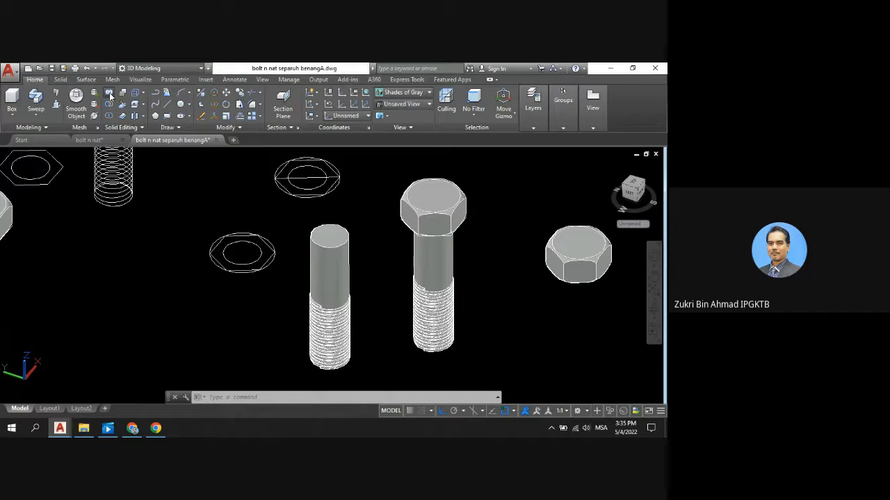
Union the original hexagonal head with the half-threaded shank to form a single bolt solid
left_click(108, 93)
left_click(421, 201)
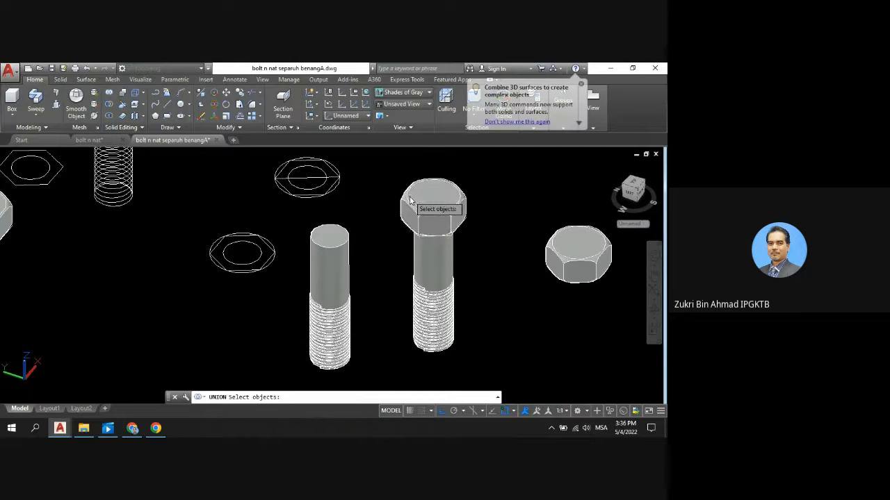
left_click(421, 265)
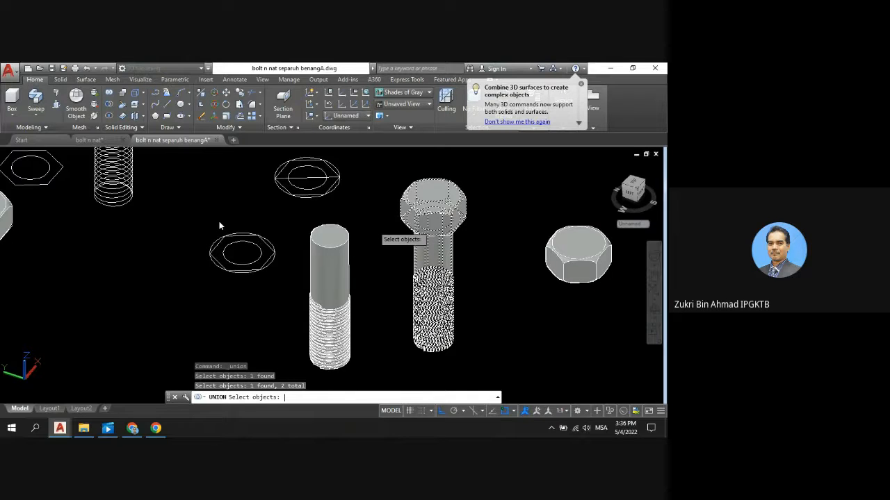
key("Return")
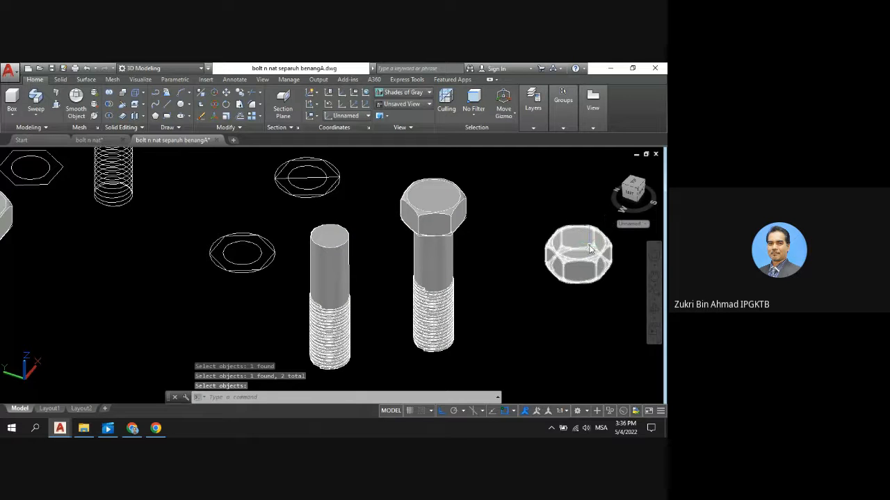
scroll(604, 253, "down", 3)
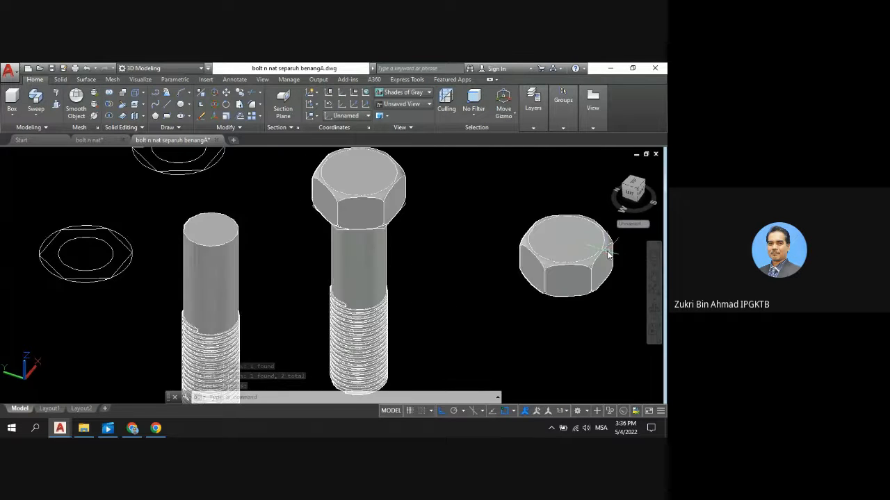
scroll(608, 257, "down", 2)
scroll(628, 246, "up", 4)
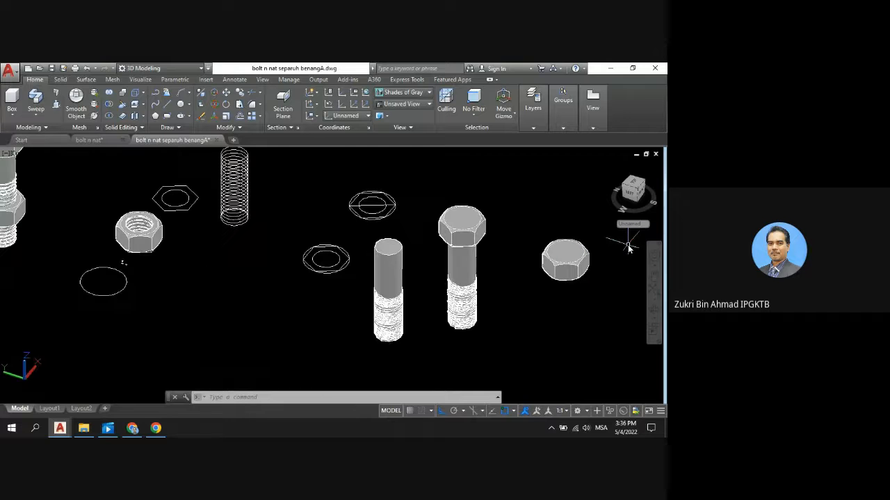
scroll(627, 253, "up", 2)
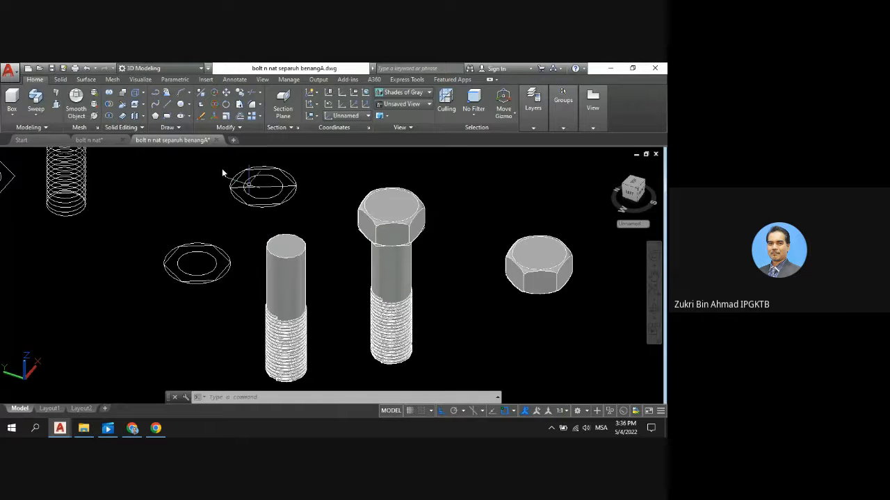
left_click(225, 94)
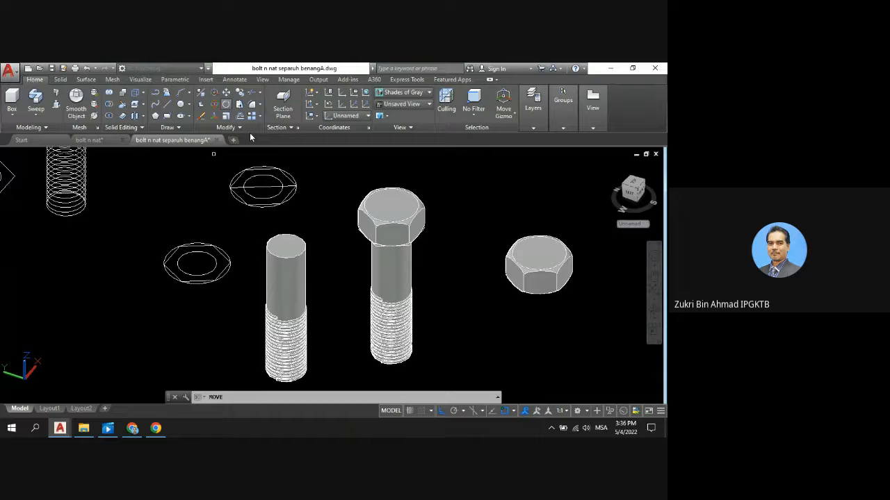
left_click(295, 325)
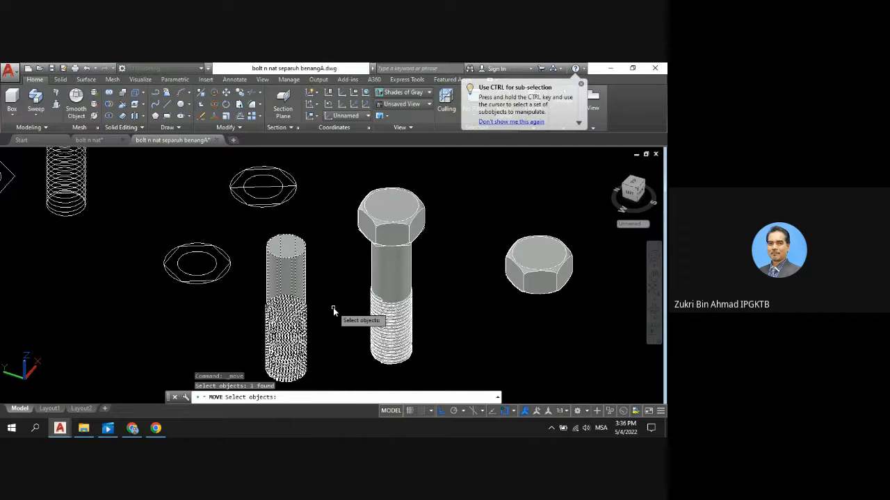
key("Return")
key("Return")
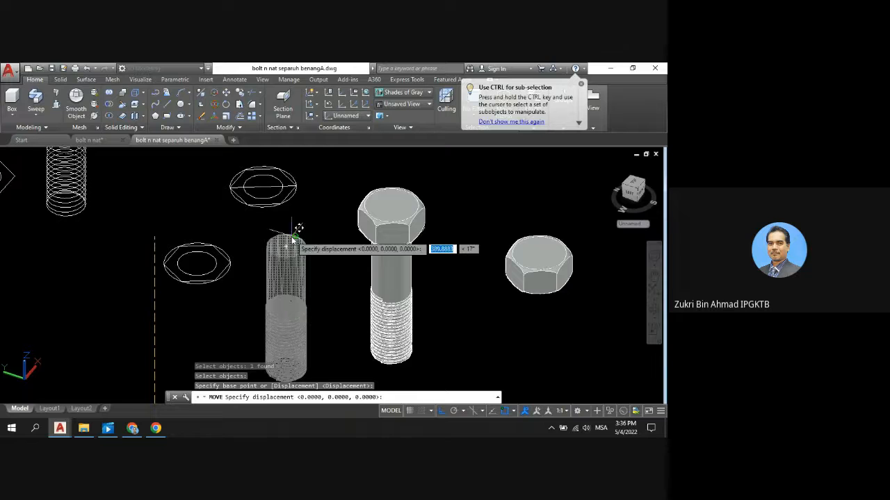
key("Escape")
key("Escape")
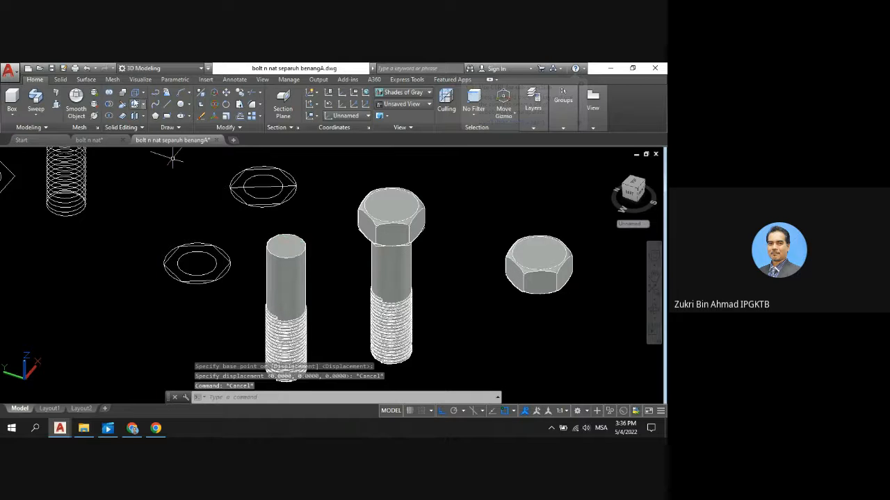
Move the loose threaded shank from its top centre to the centre of the copied hexagonal head's top face
left_click(246, 122)
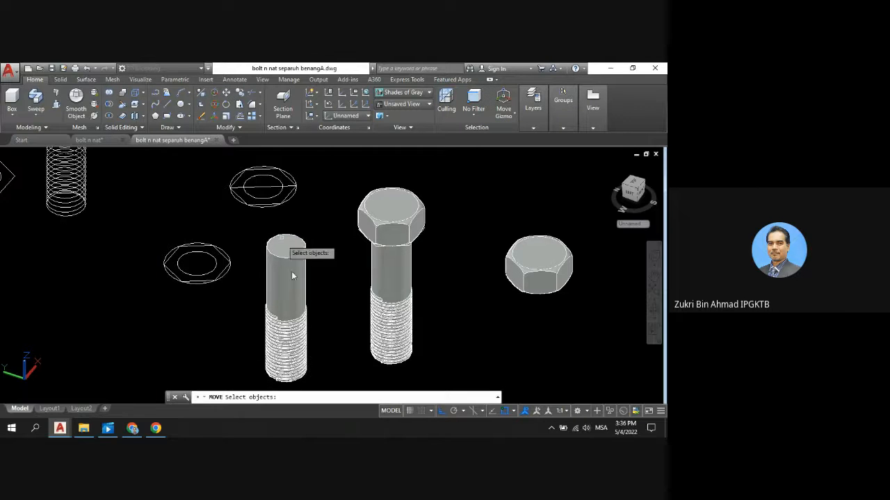
left_click(297, 324)
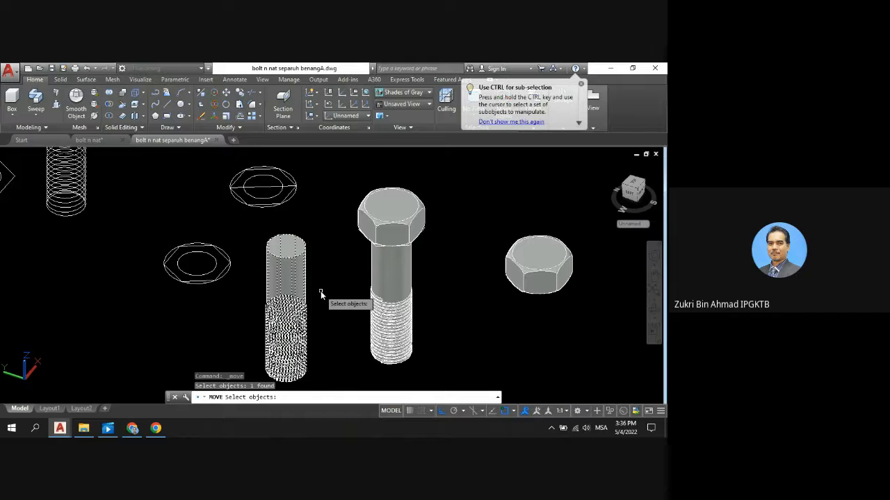
key("Return")
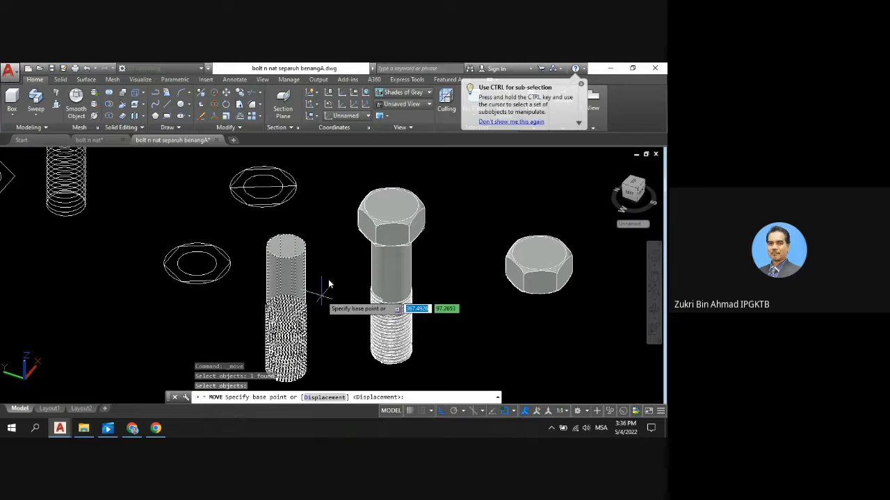
left_click(287, 251)
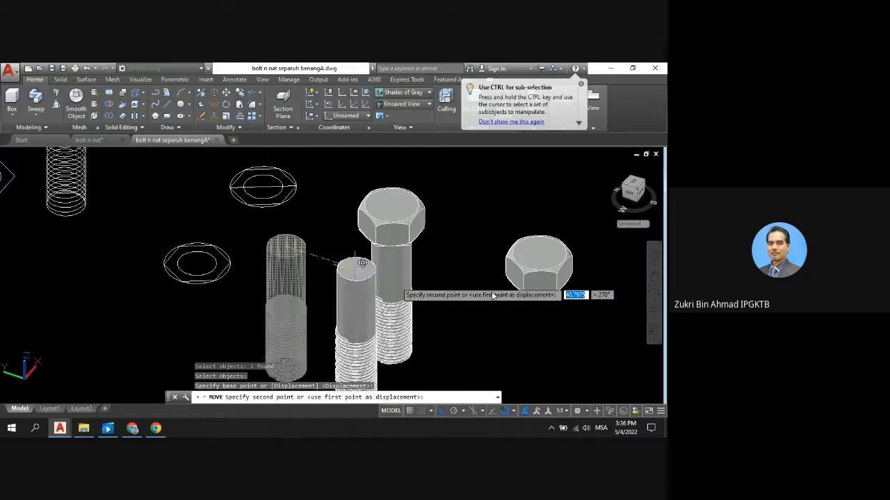
left_click(543, 257)
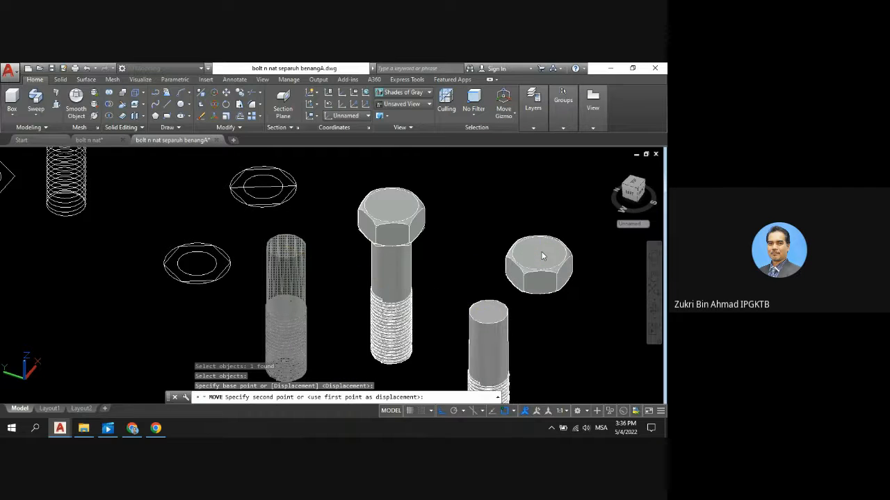
Raise the shank inside the copied head by about 51 units along Z so its threaded part passes through the head
key("Return")
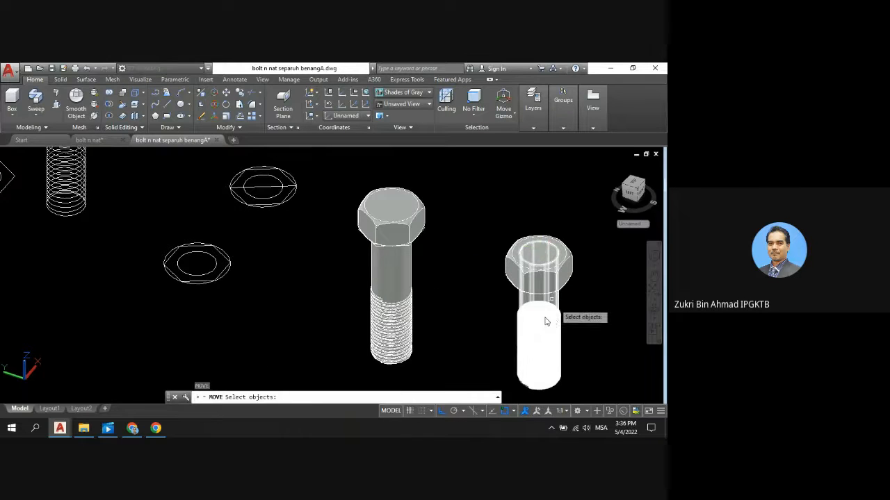
scroll(562, 327, "down", 4)
scroll(596, 347, "up", 3)
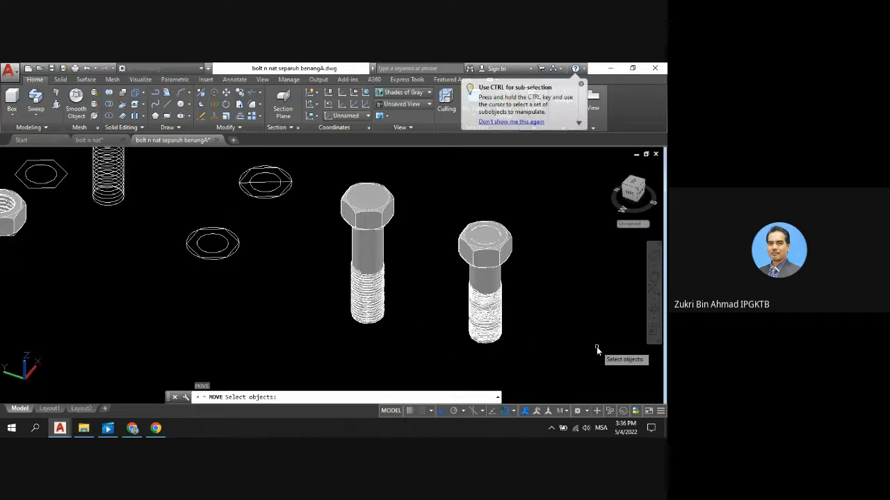
scroll(528, 326, "up", 2)
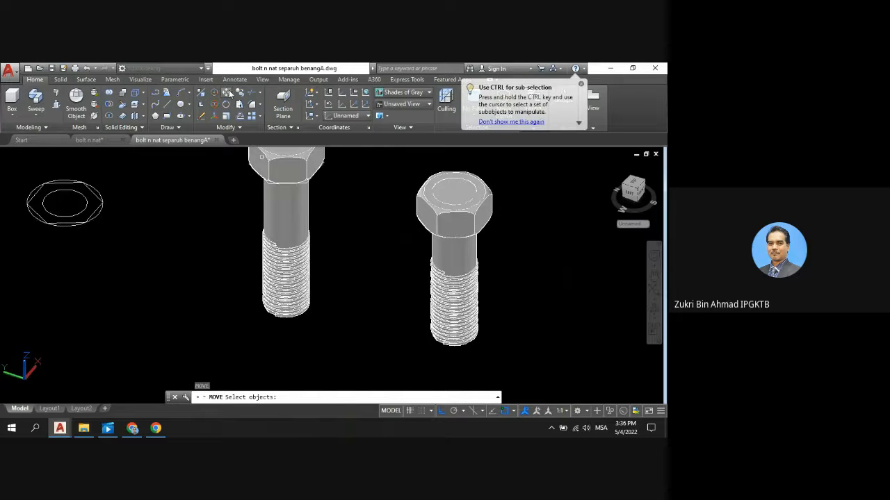
left_click(445, 314)
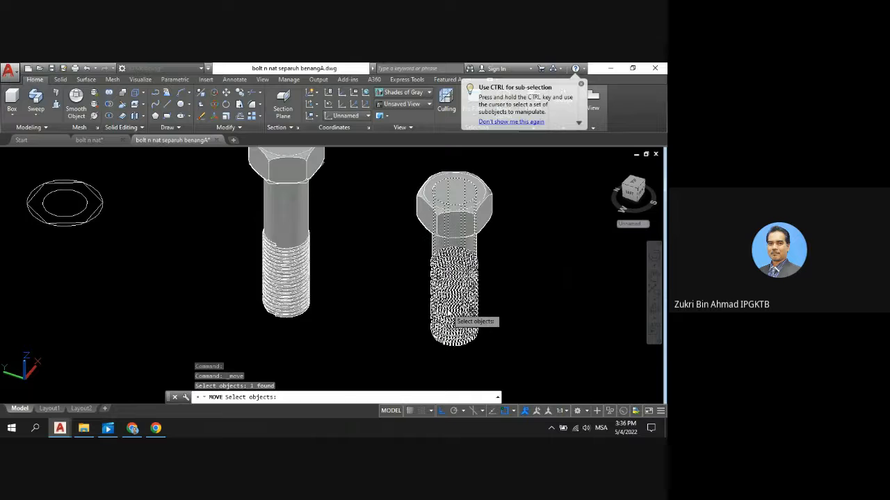
key("Return")
left_click(520, 314)
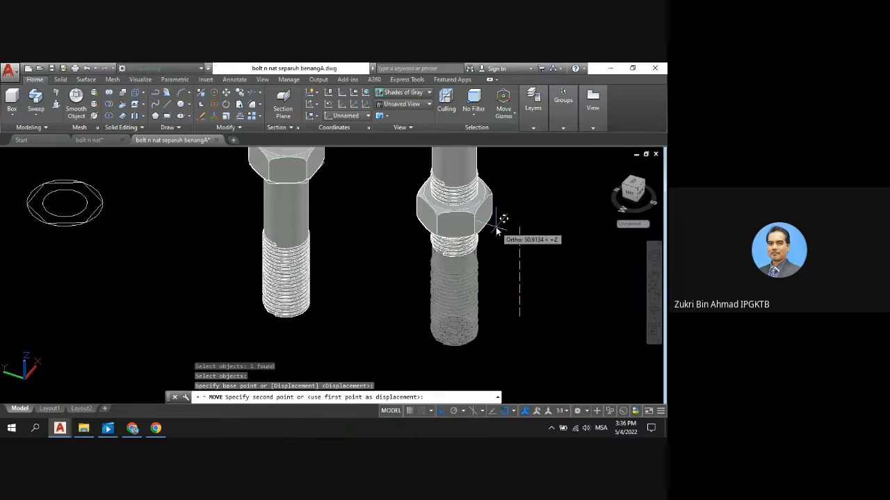
left_click(497, 229)
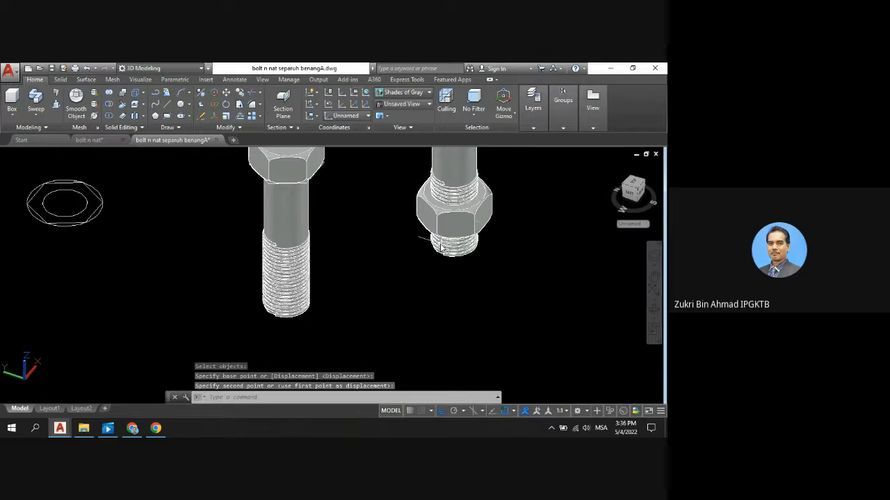
Subtract the threaded shank from the copied hexagonal head to form a nut with an internal thread
scroll(440, 247, "down", 3)
scroll(456, 224, "up", 3)
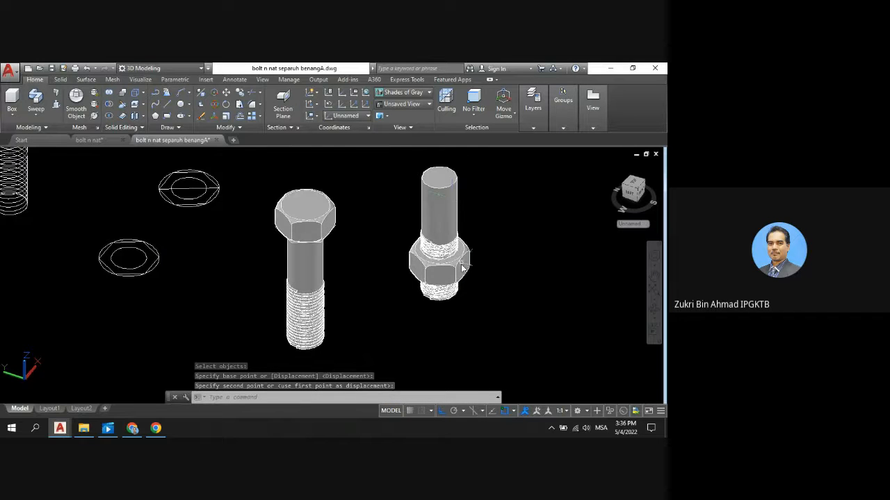
scroll(471, 236, "up", 1)
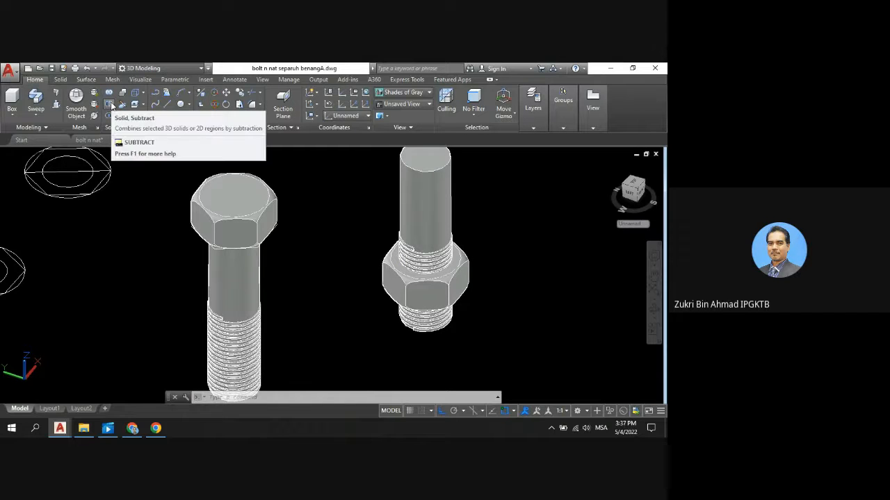
left_click(109, 104)
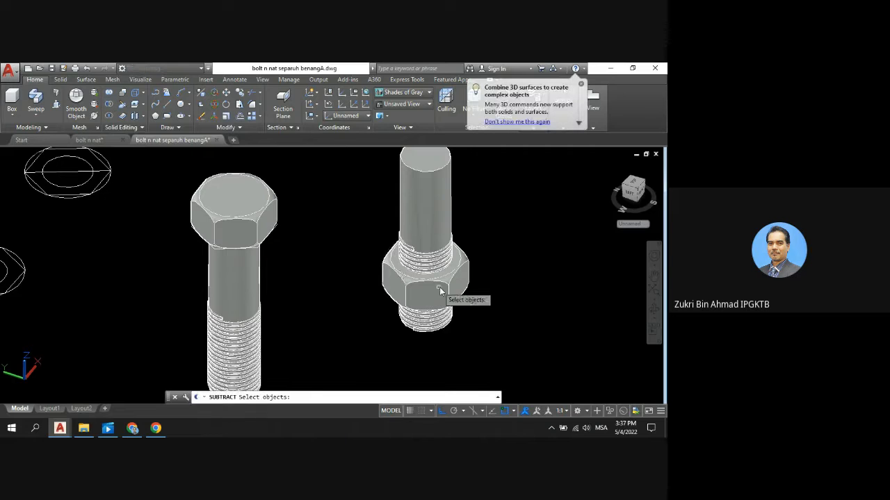
left_click(443, 291)
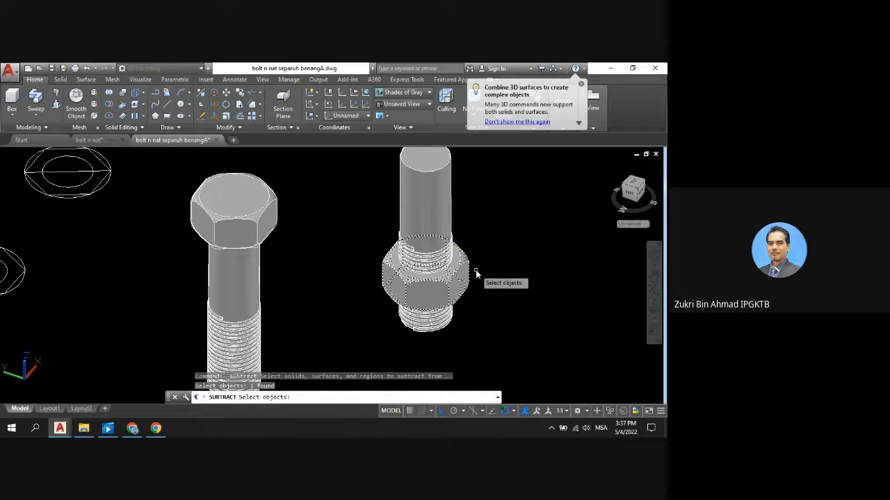
key("Return")
left_click(442, 243)
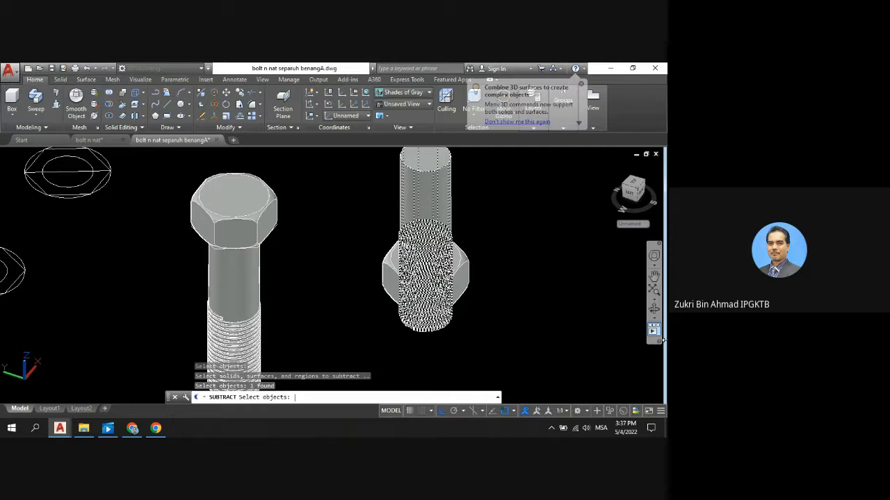
key("Return")
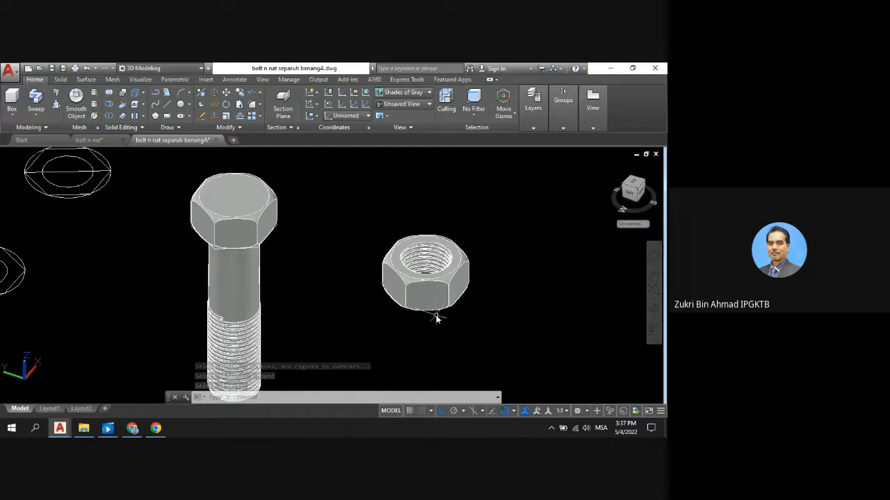
Move the new nut from the centre of its threaded hole to the centre of the bolt head's top face
scroll(436, 315, "down", 4)
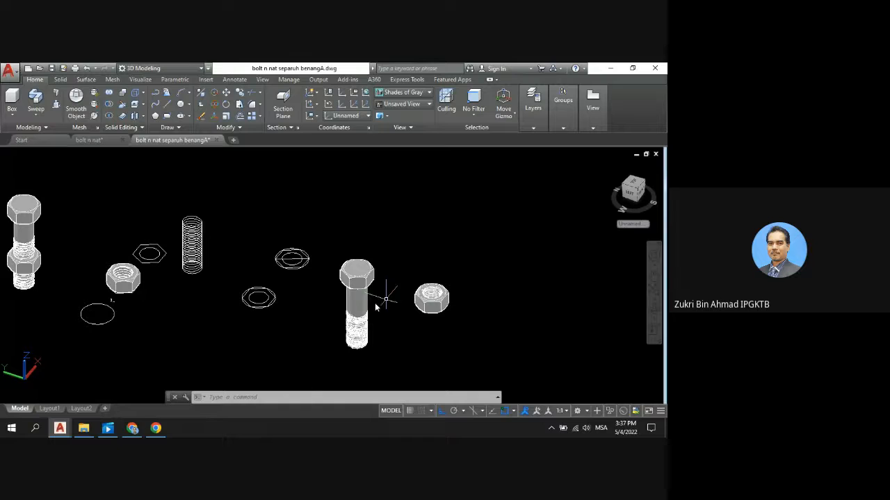
scroll(426, 326, "down", 2)
scroll(382, 324, "up", 2)
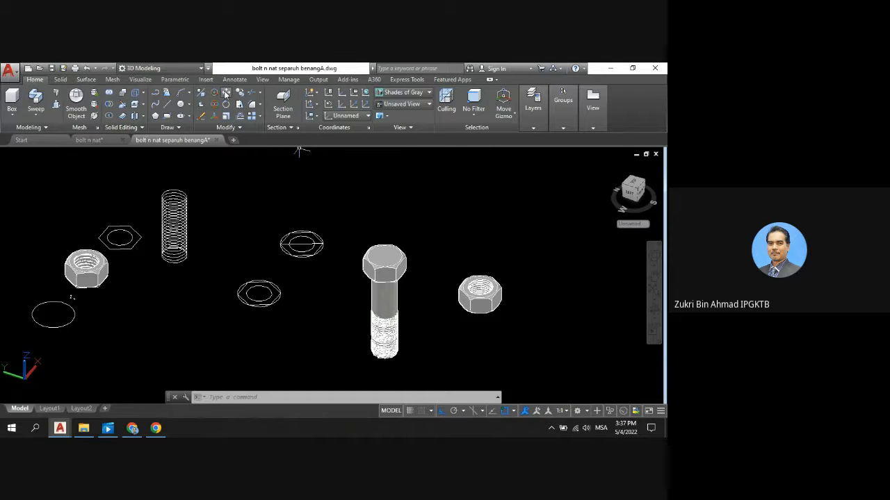
left_click(490, 304)
key("Return")
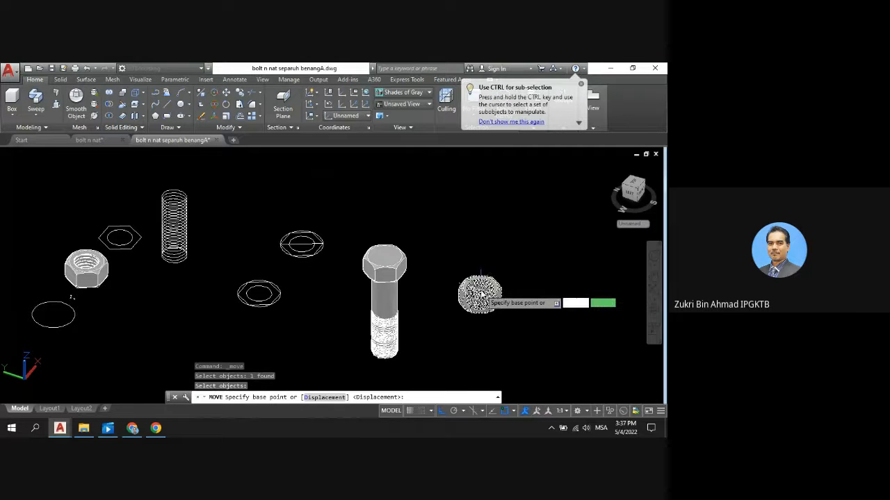
scroll(481, 296, "up", 3)
scroll(479, 297, "up", 5)
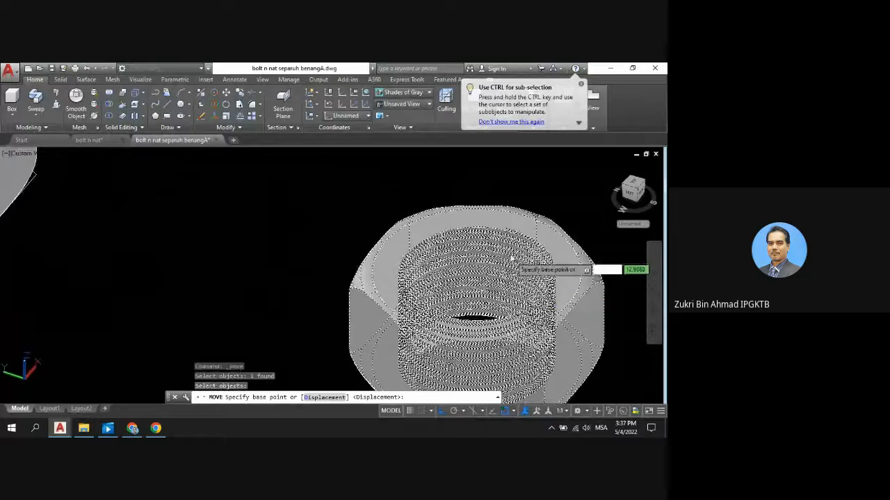
left_click(475, 274)
scroll(472, 264, "down", 6)
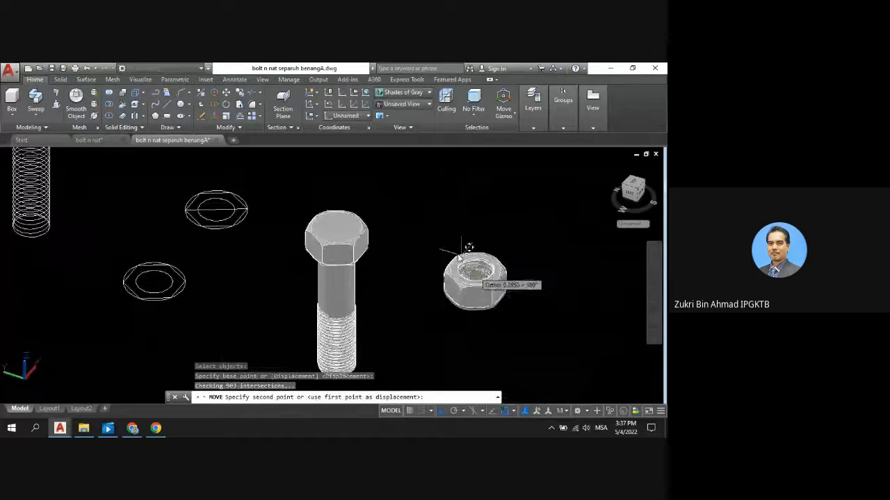
left_click(339, 230)
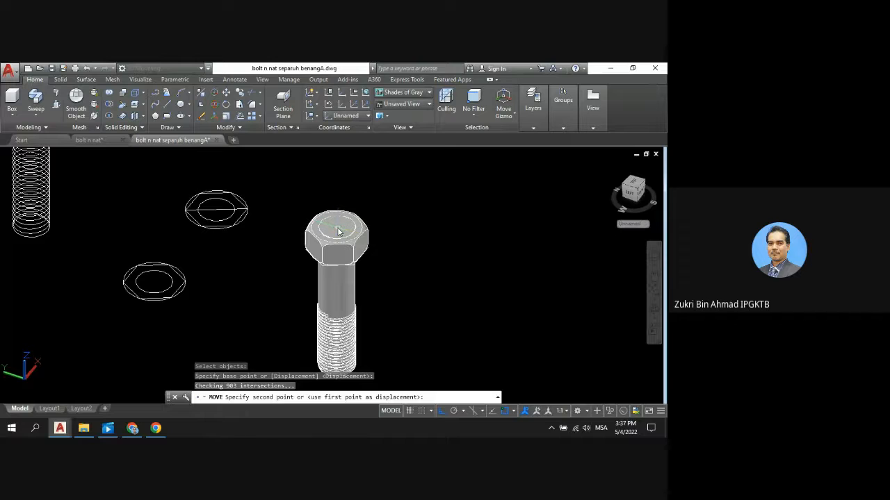
Move the bolt straight up along Z until its threaded end passes through the nut
key("space")
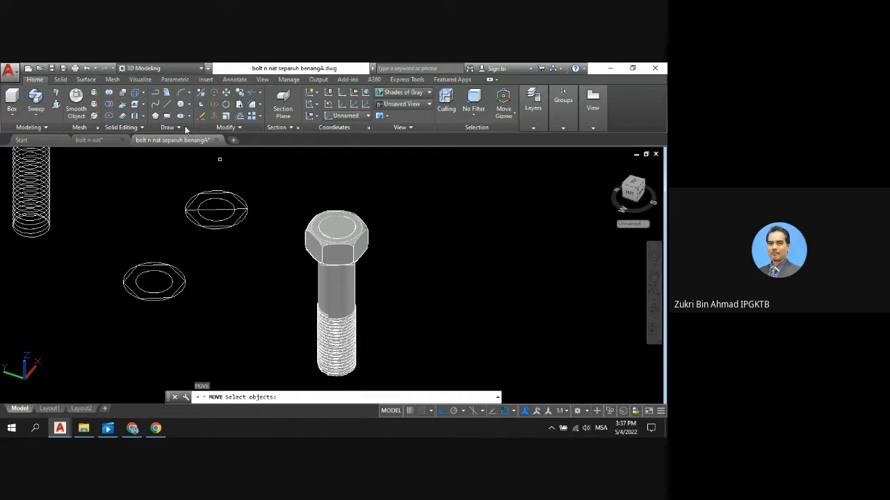
left_click(227, 95)
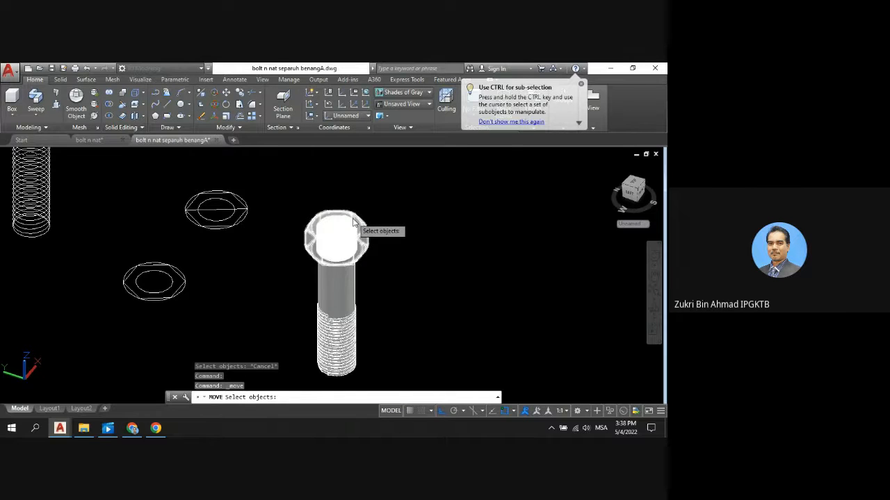
left_click(353, 223)
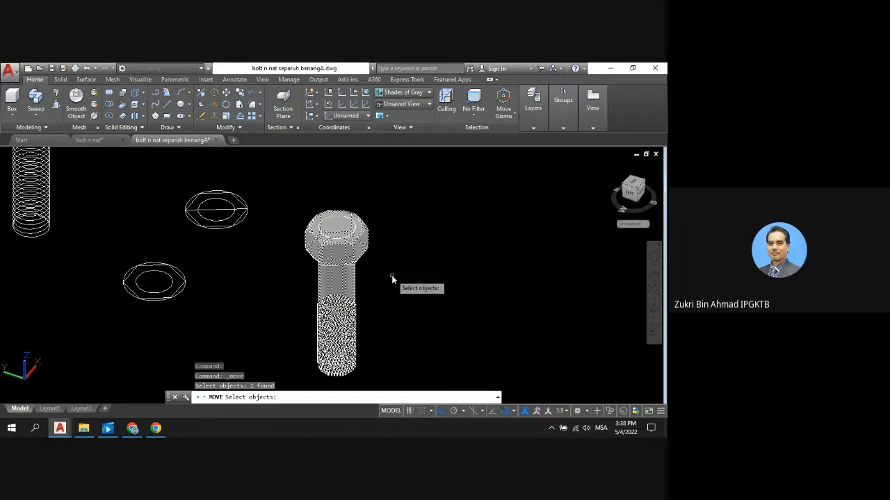
key("Return")
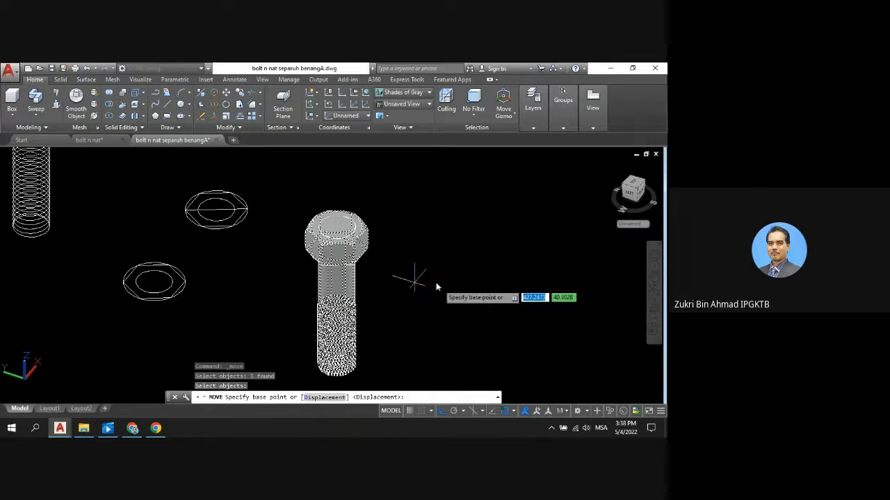
left_click(428, 281)
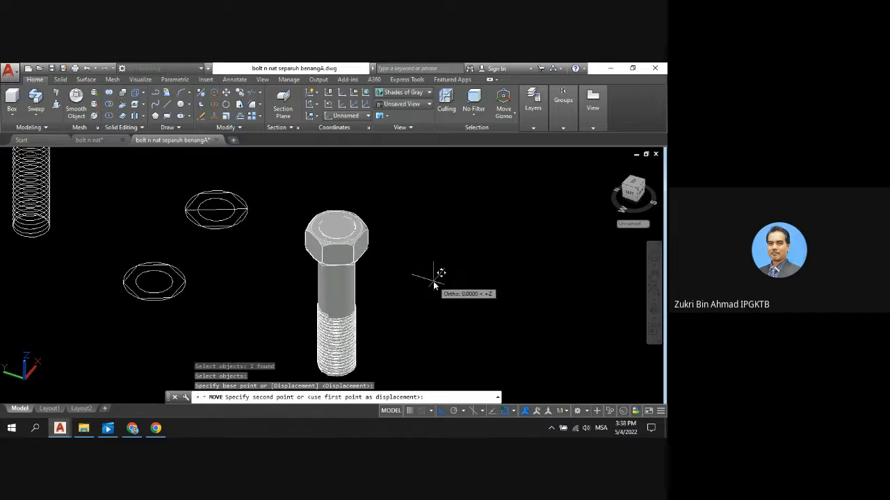
left_click(435, 194)
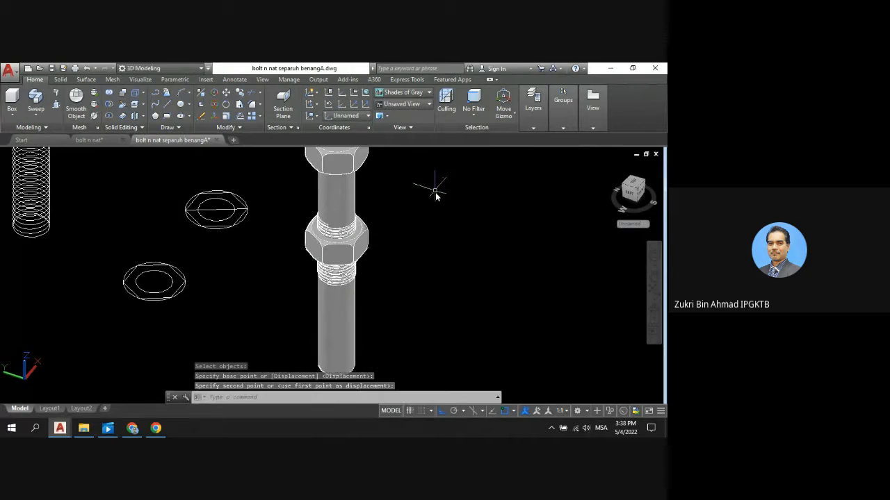
Delete the leftover plain cylinder standing beneath the bolt and nut assembly
left_click(330, 335)
key("Delete")
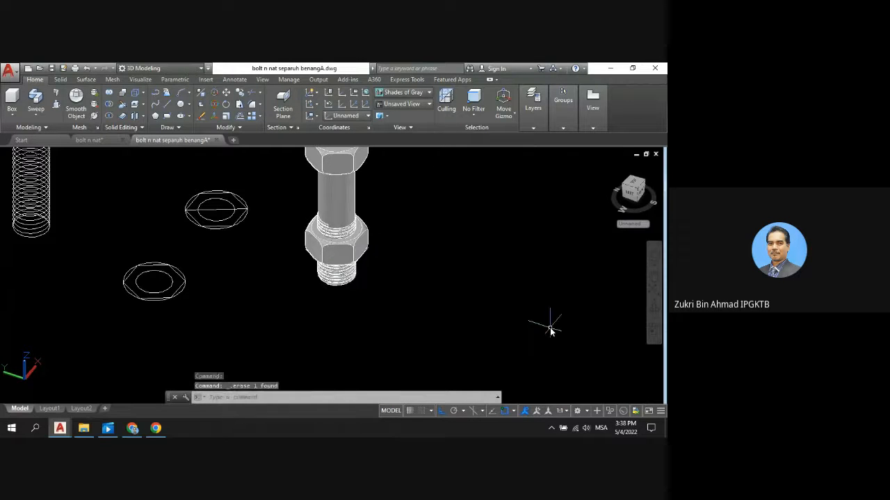
scroll(525, 318, "down", 5)
scroll(512, 288, "up", 5)
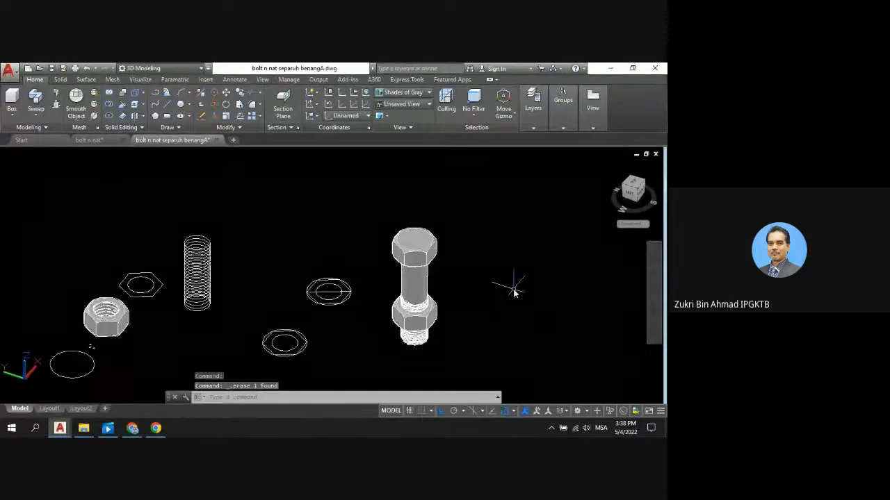
Delete the second bolt, spare nut, coil and leftover hexagon and circle profiles, keeping only the newly assembled bolt and nut
scroll(492, 351, "down", 5)
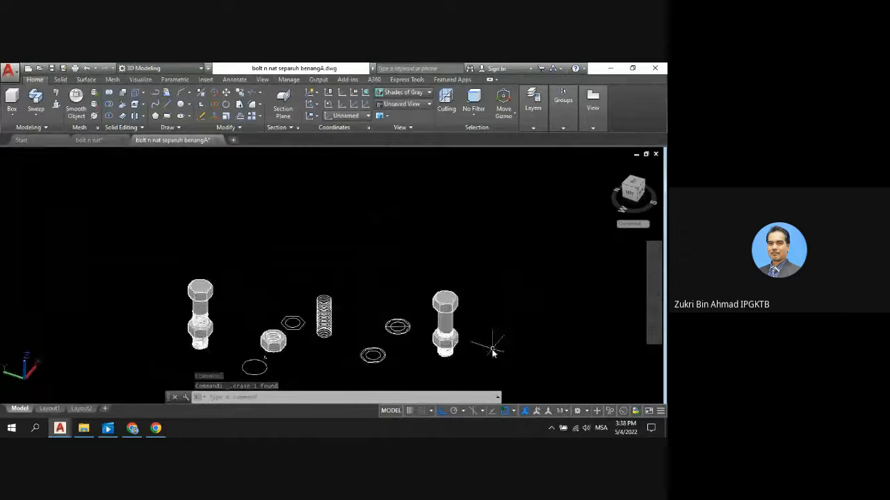
scroll(492, 362, "up", 5)
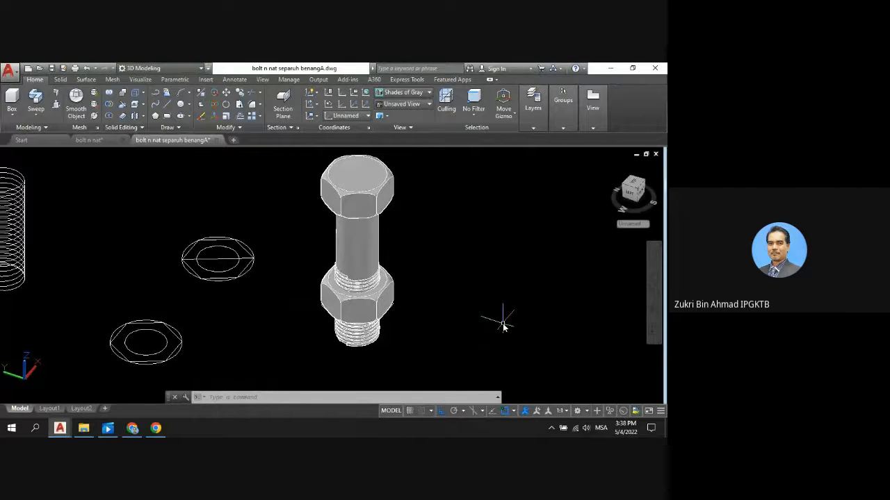
scroll(504, 327, "down", 3)
left_click(420, 368)
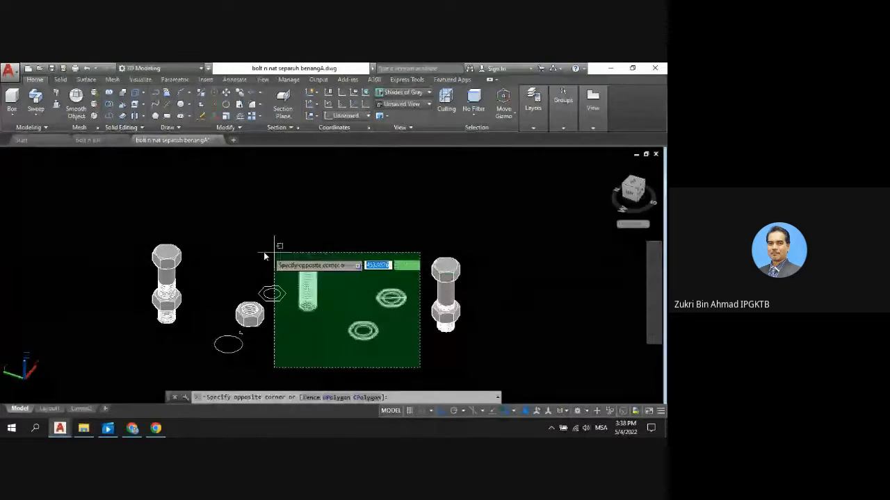
left_click(131, 240)
key("Delete")
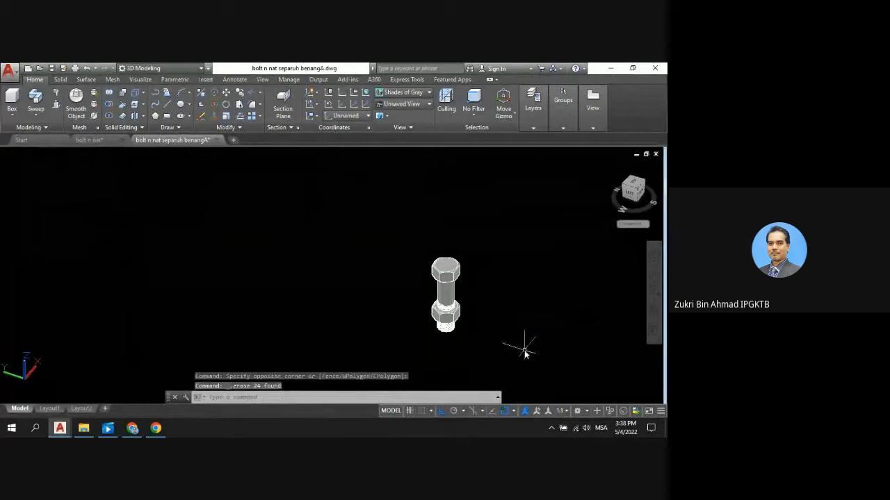
scroll(525, 353, "up", 3)
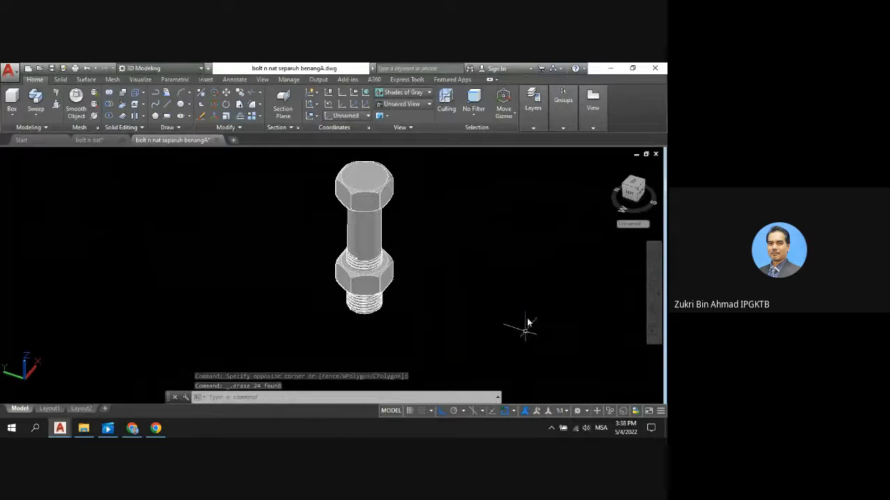
scroll(530, 278, "down", 2)
scroll(588, 198, "up", 2)
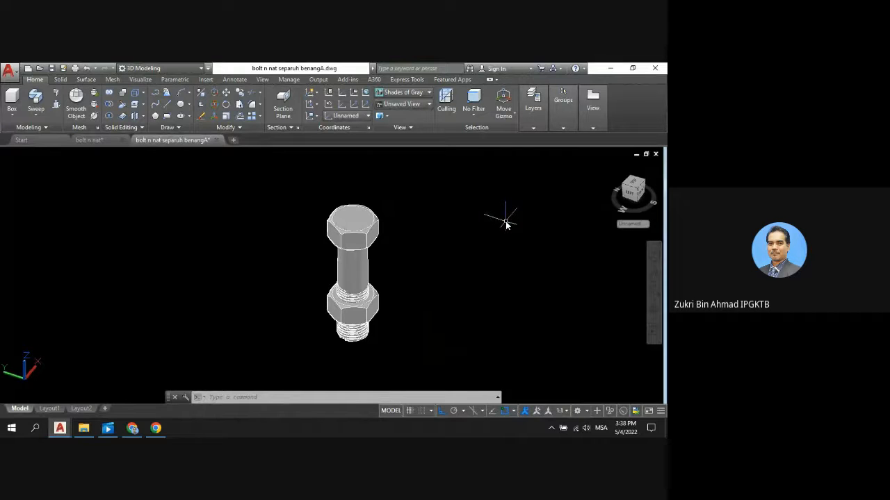
mouse_move(132, 429)
scroll(396, 268, "down", 3)
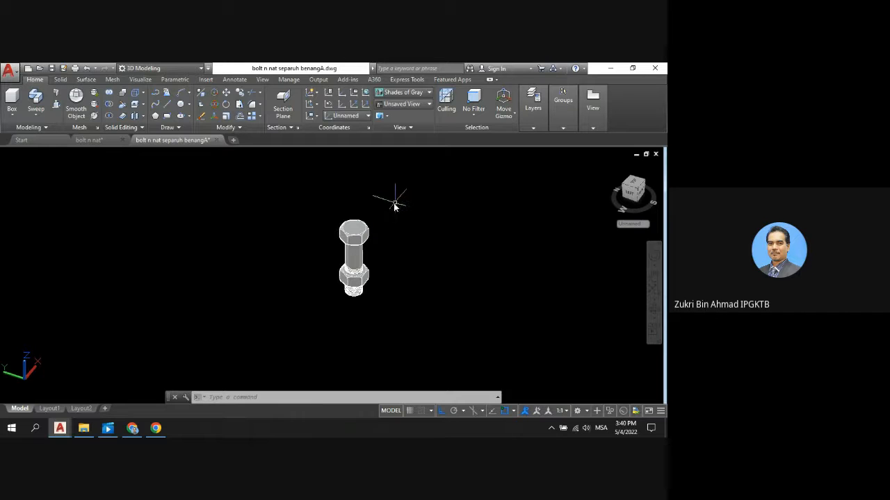
Draw a straight polyline from the bolt's threaded end outward along the negative Y direction
left_click(157, 94)
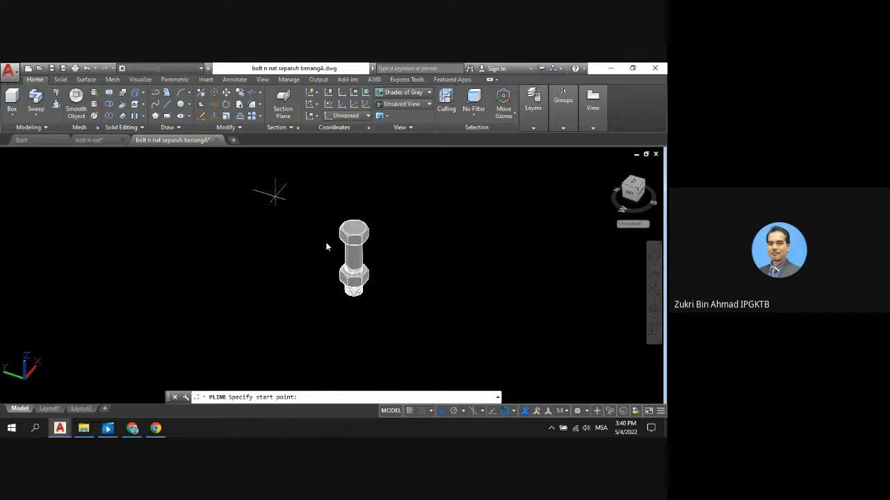
left_click(355, 294)
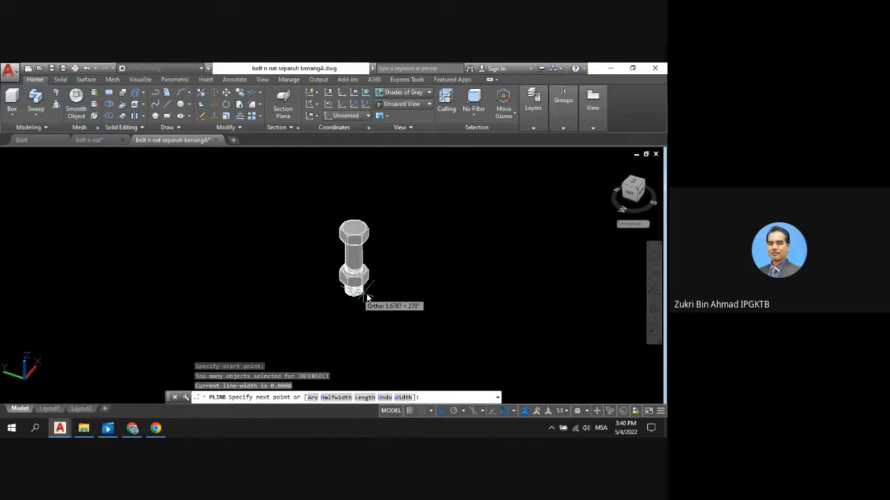
left_click(488, 333)
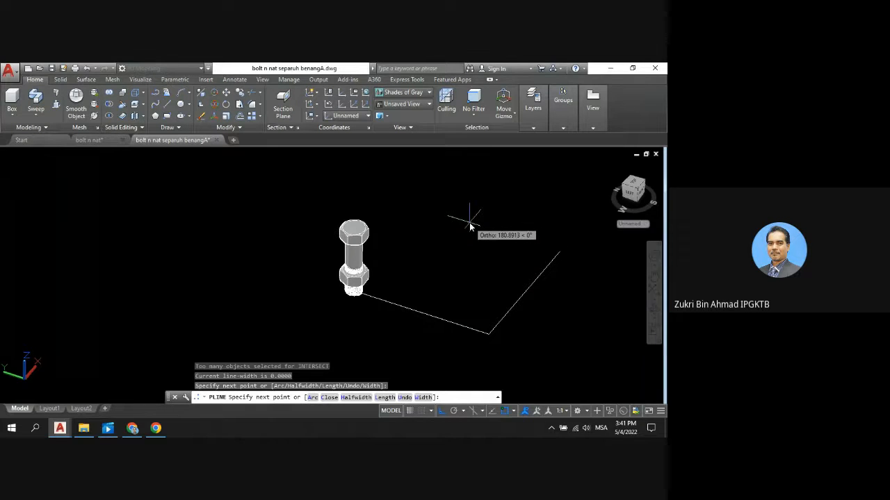
key("Return")
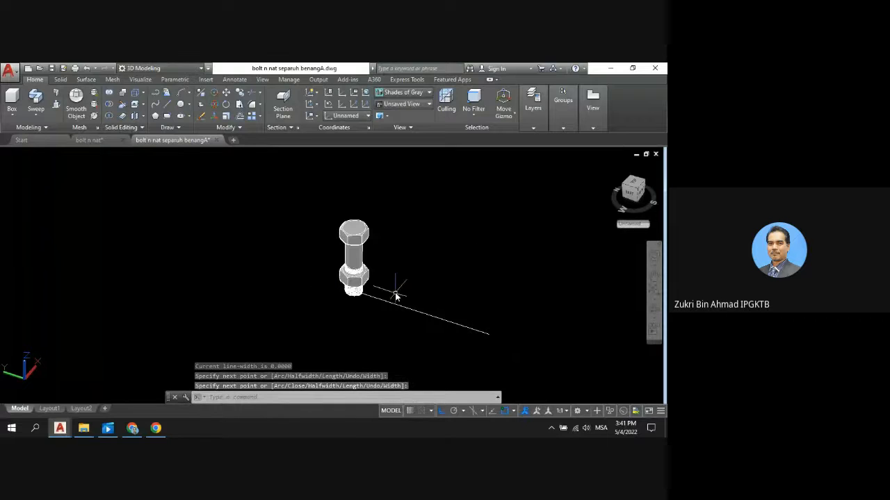
Reorient the UCS so that its X axis points straight up
left_click(37, 370)
mouse_move(36, 369)
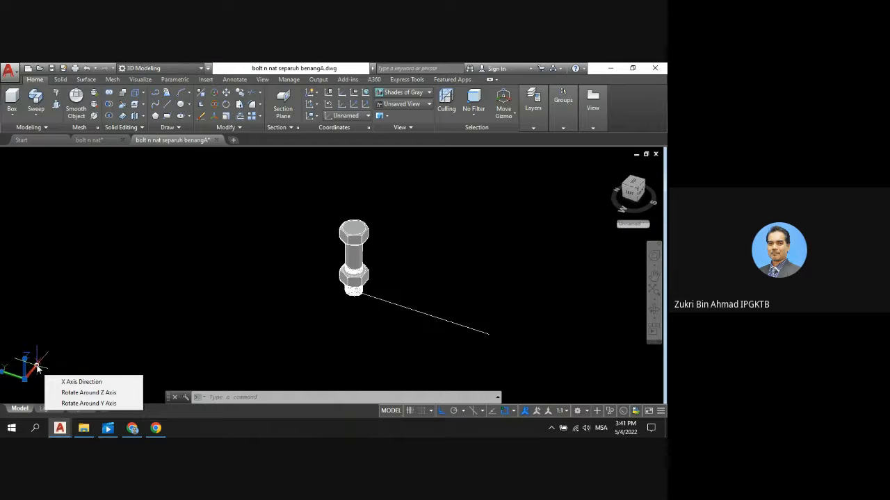
left_click(81, 382)
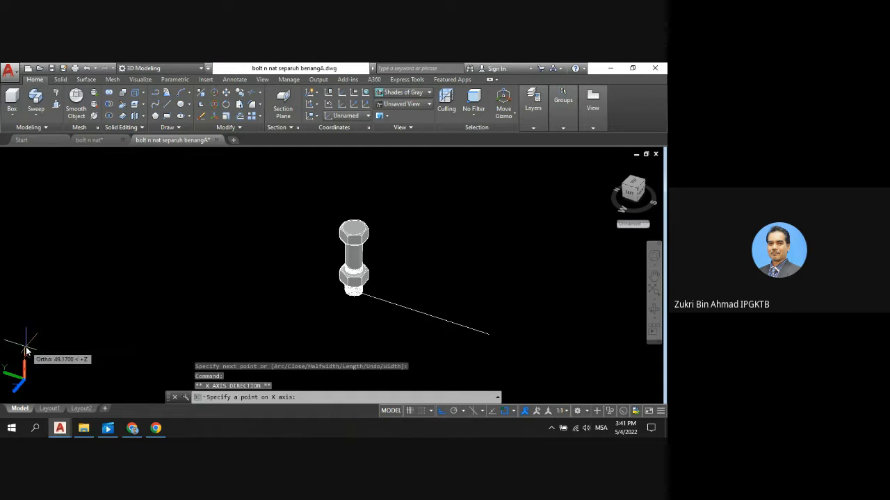
left_click(27, 351)
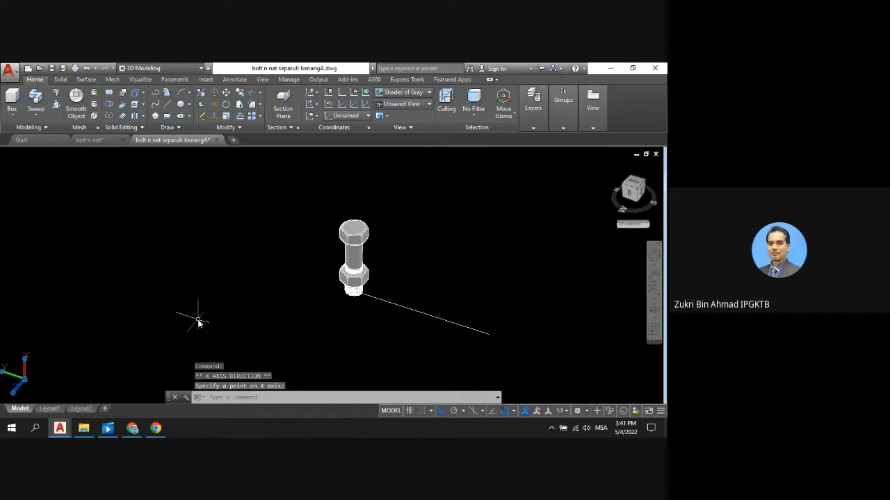
key("Escape")
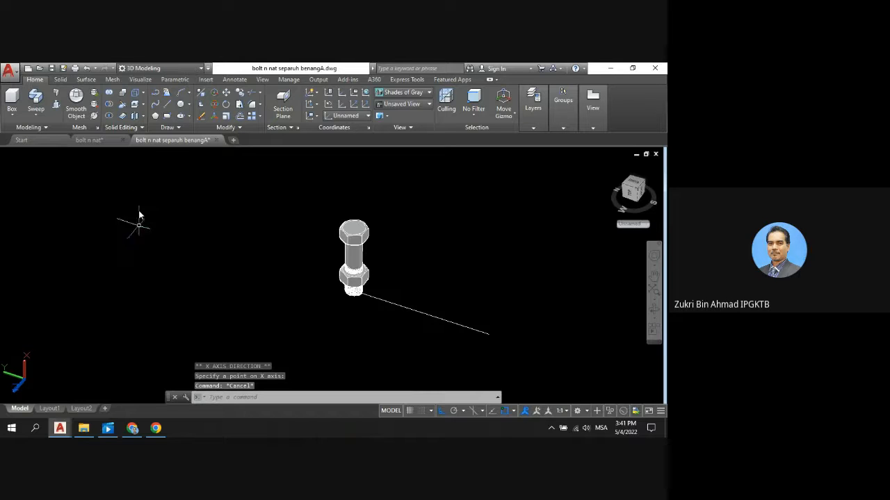
Draw a vertical line upward from the polyline's outer end to slightly above the level of the bolt head
left_click(167, 104)
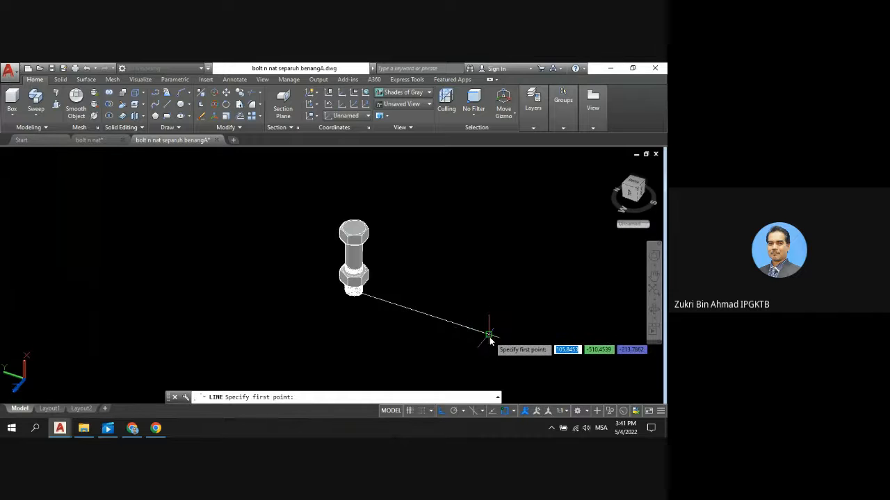
left_click(489, 337)
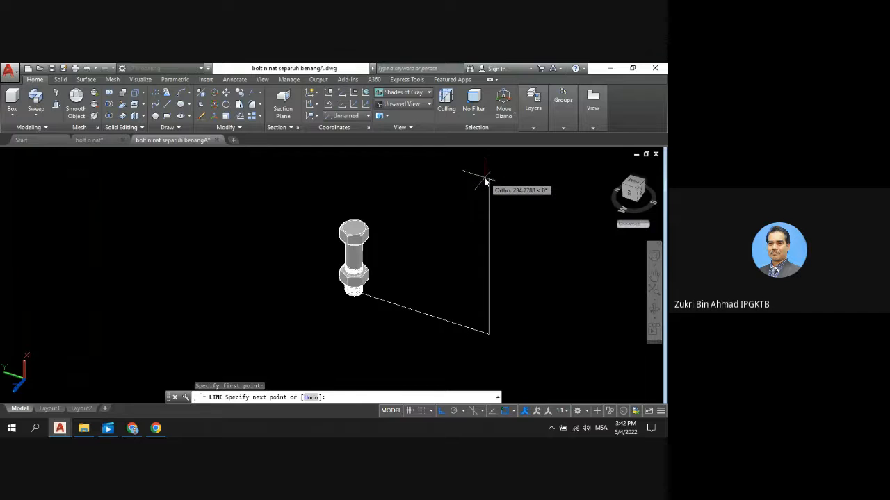
left_click(487, 217)
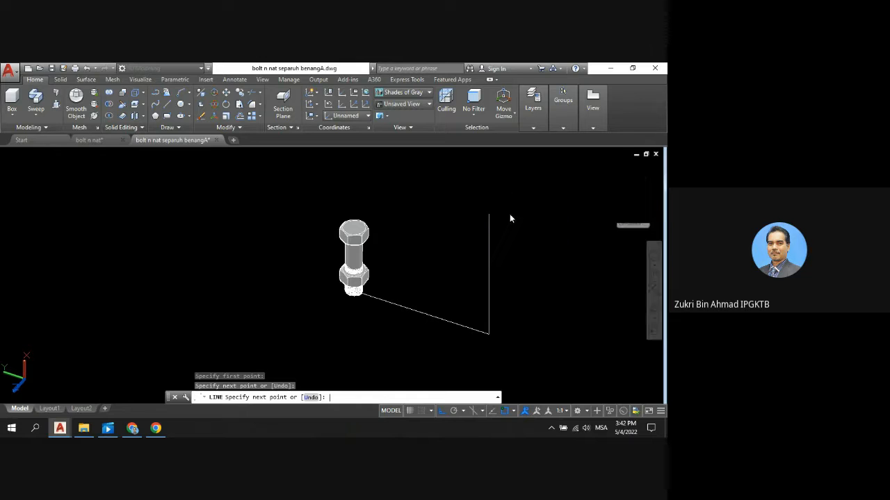
key("Return")
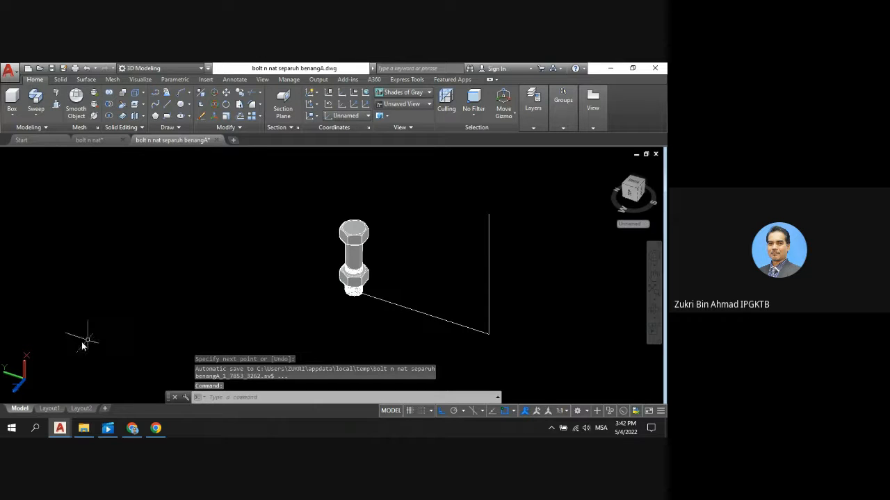
Turn the UCS X axis back to horizontal so that Z points up again
left_click(24, 360)
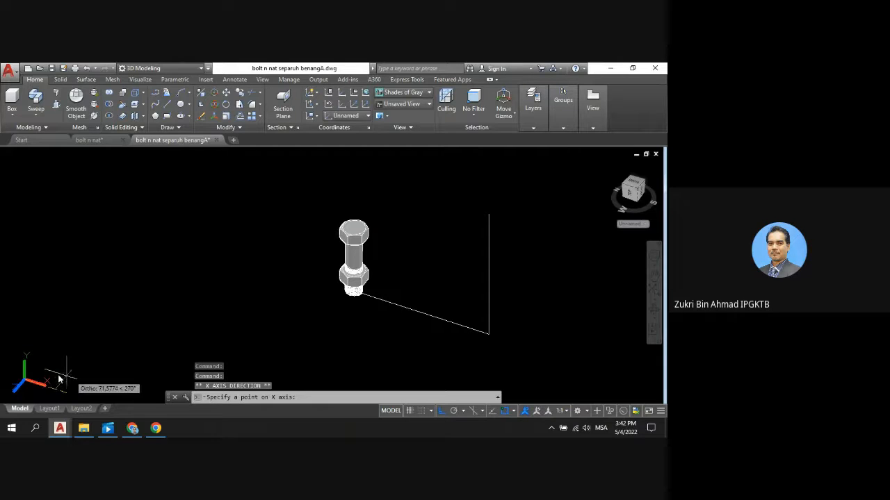
left_click(63, 339)
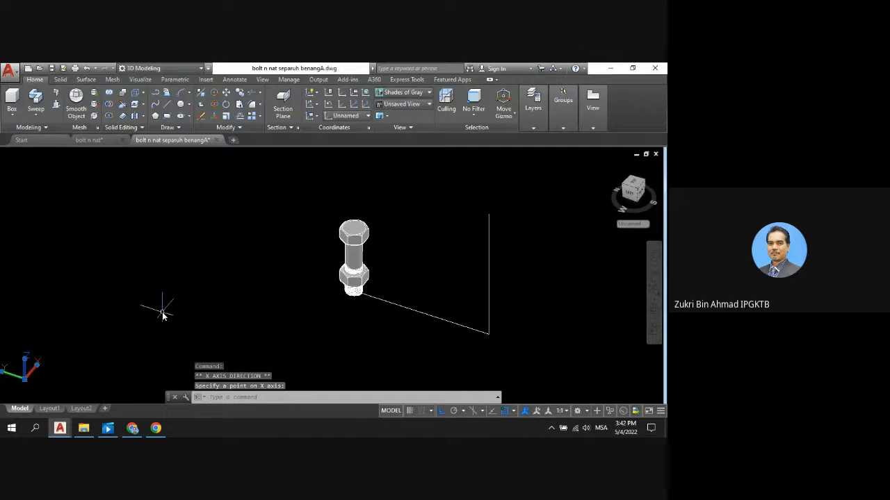
type("l")
key("Return")
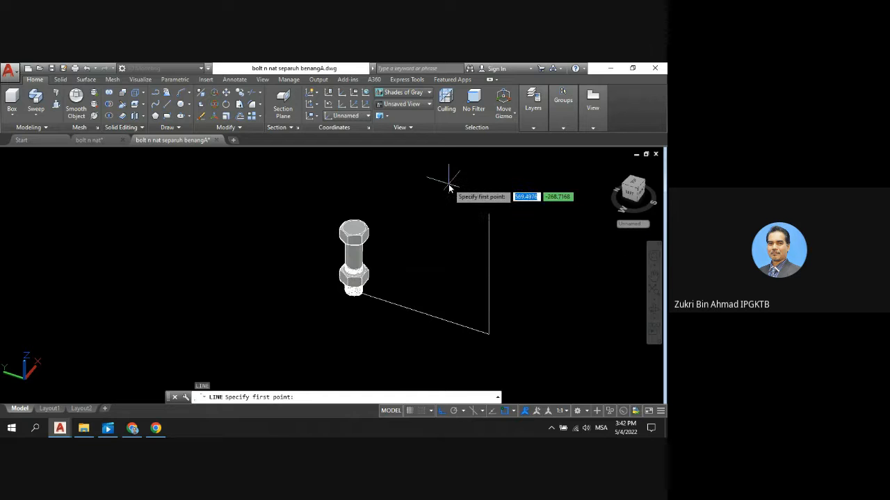
Create a camera at the upper end of the vertical line, aimed past the bolt at a target on its far side
left_click(139, 79)
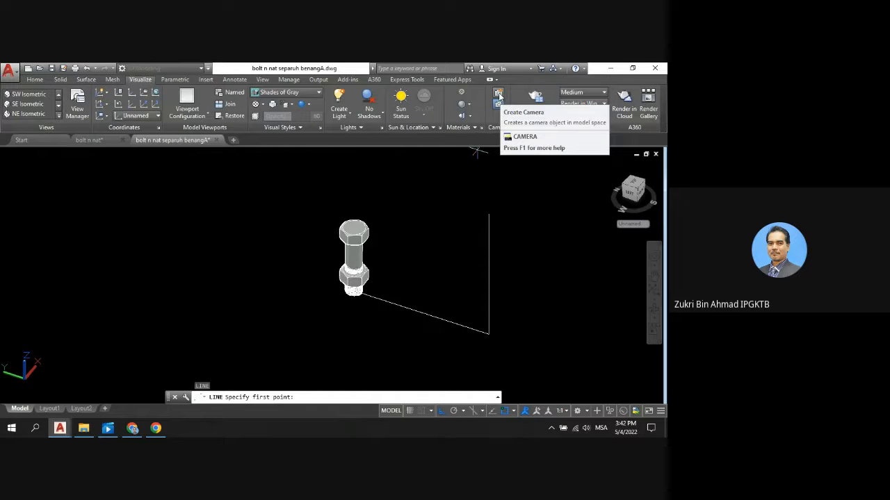
left_click(499, 96)
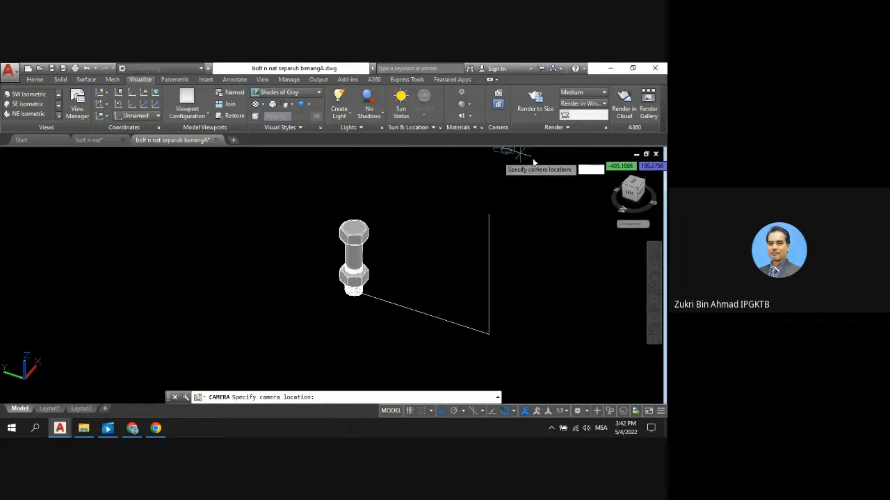
left_click(491, 217)
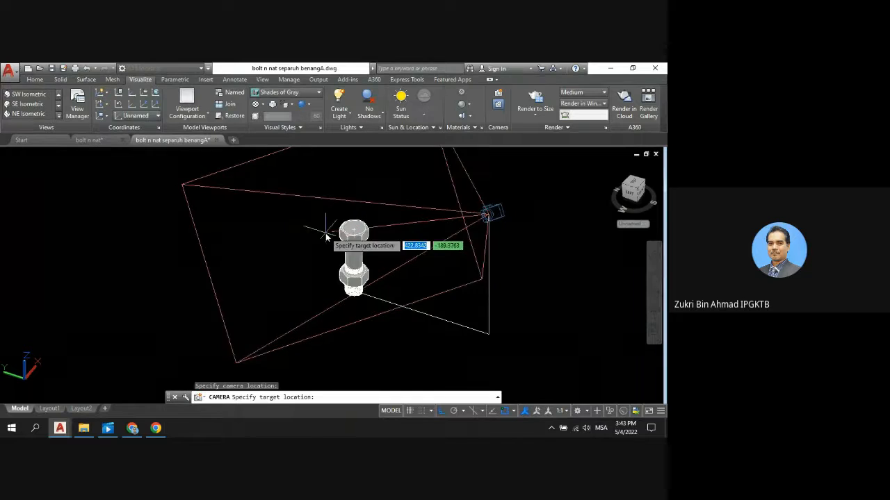
left_click(293, 257)
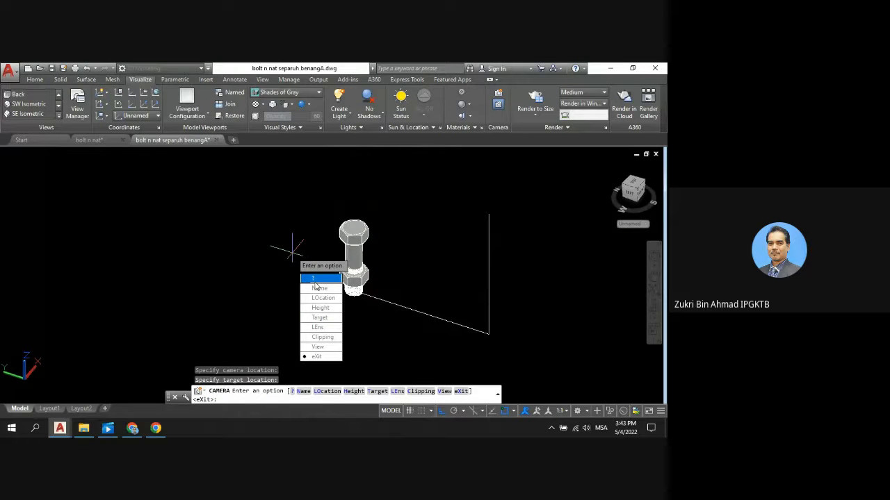
Try to name the new camera camera1 and finish creating it
left_click(327, 288)
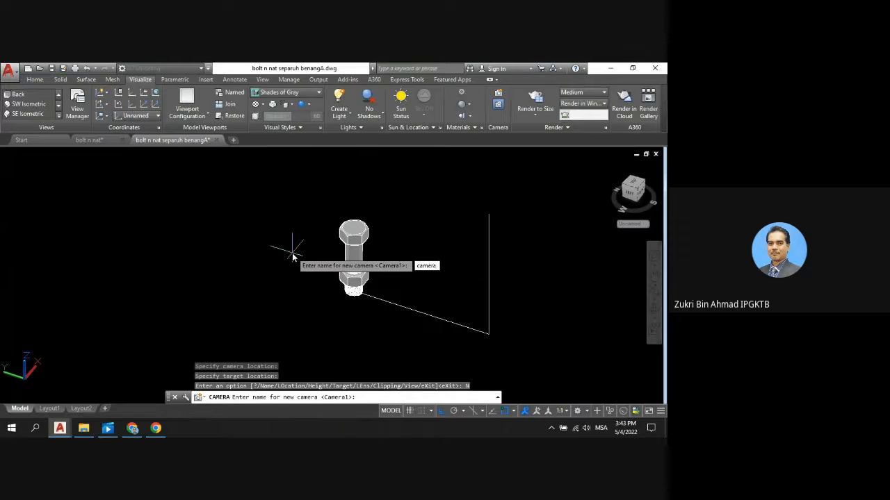
type("camera1")
key("Return")
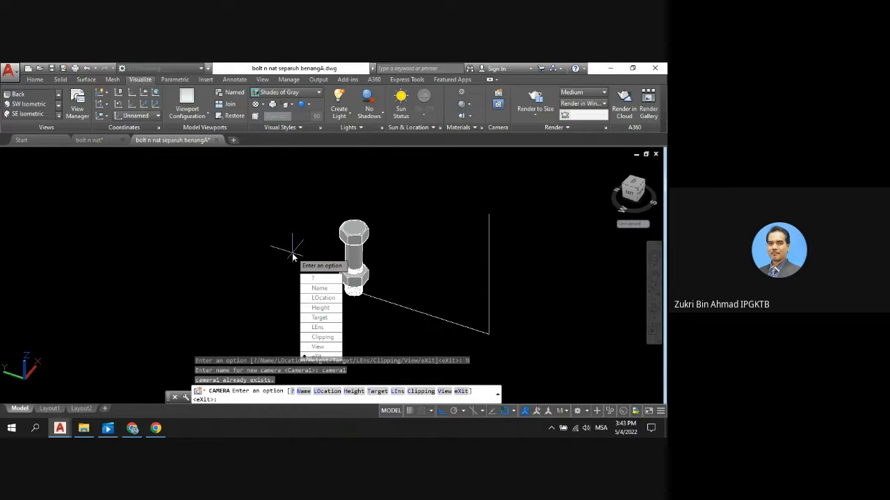
key("Return")
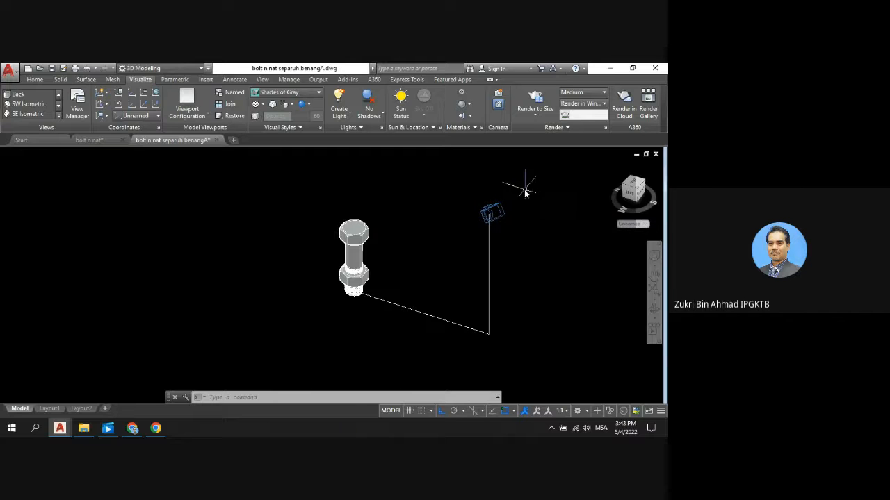
Preview the view from the new camera and close the preview
left_click(491, 210)
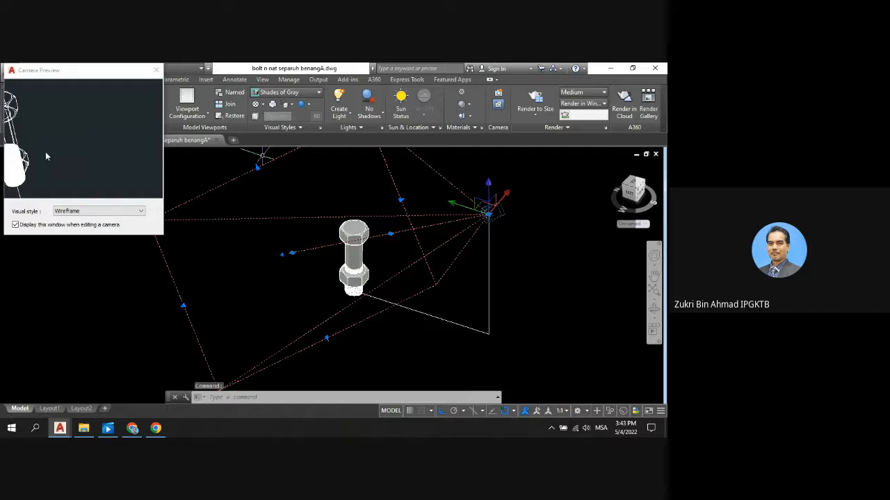
left_click(159, 70)
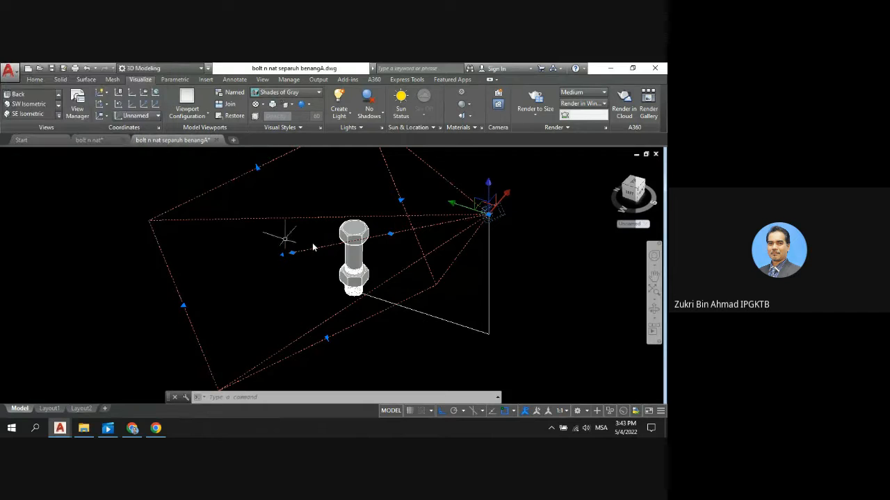
left_click(654, 276)
left_click_drag(387, 252, 479, 283)
key("Escape")
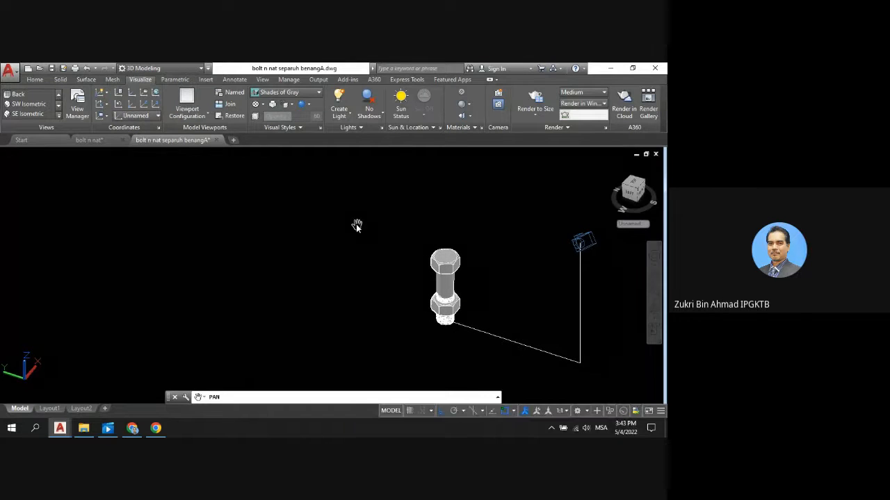
Show the camera's preview, enlarge the preview window and widen the camera's field of view around the bolt
left_click(593, 242)
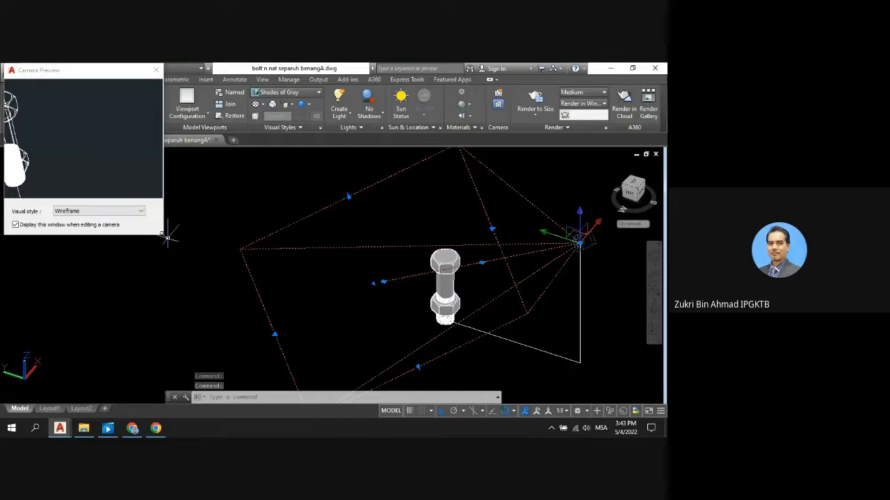
left_click_drag(166, 236, 240, 303)
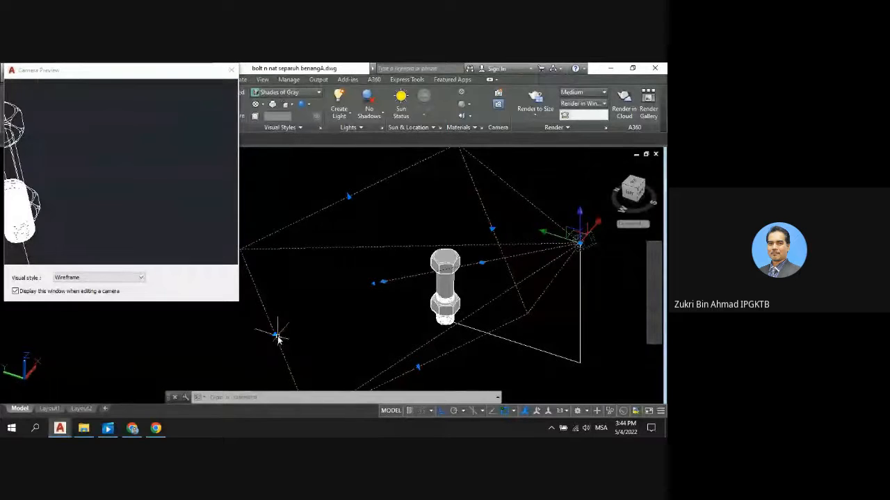
left_click(275, 334)
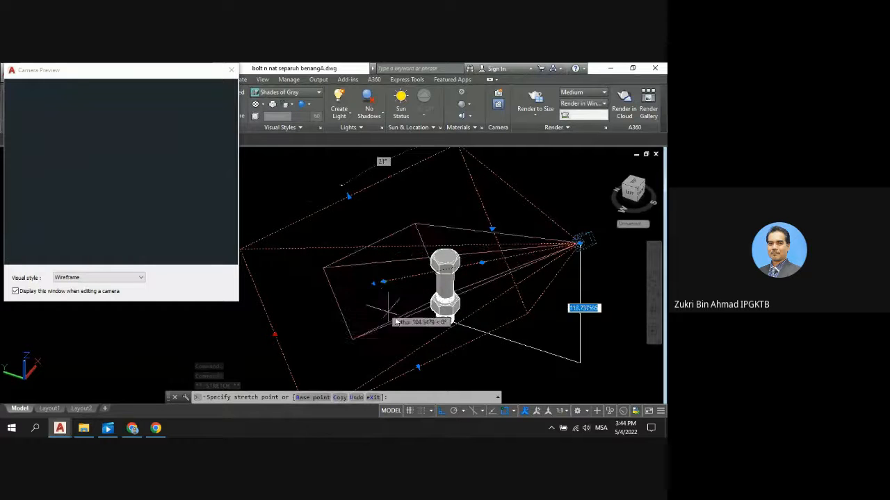
left_click(250, 369)
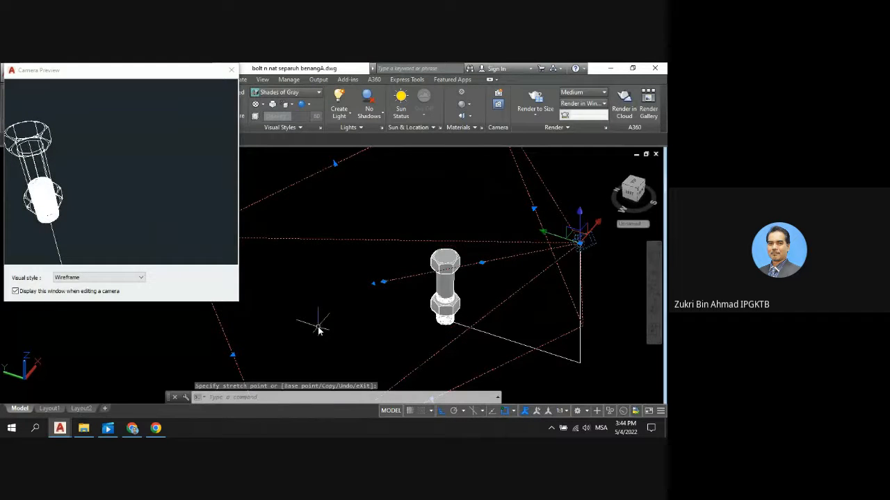
Move the camera's target slightly and widen the field of view further to bring the whole bolt into the preview
left_click(384, 284)
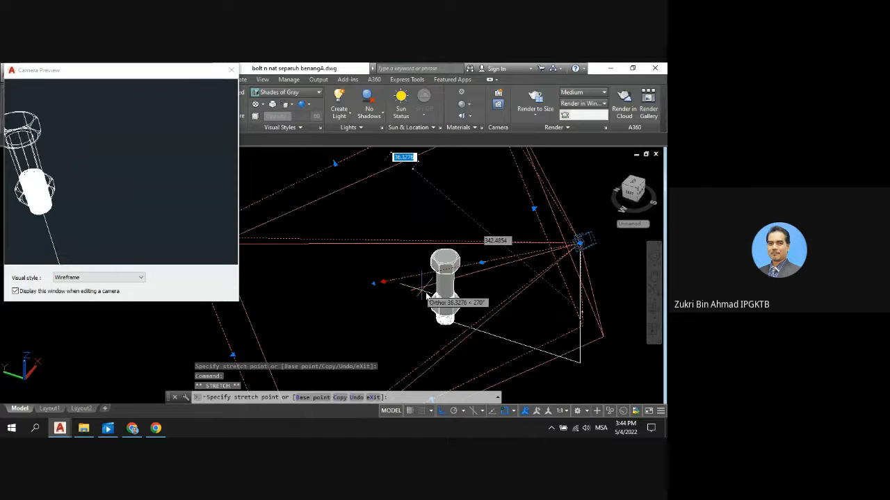
left_click(367, 290)
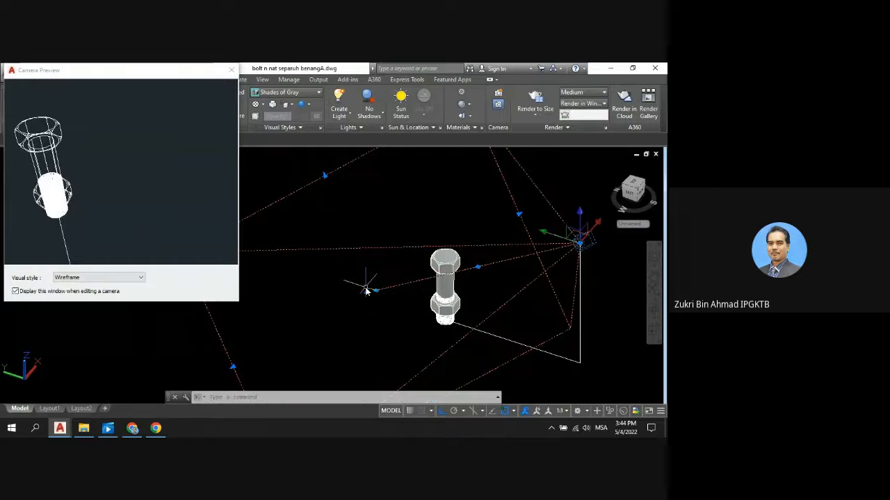
left_click(518, 215)
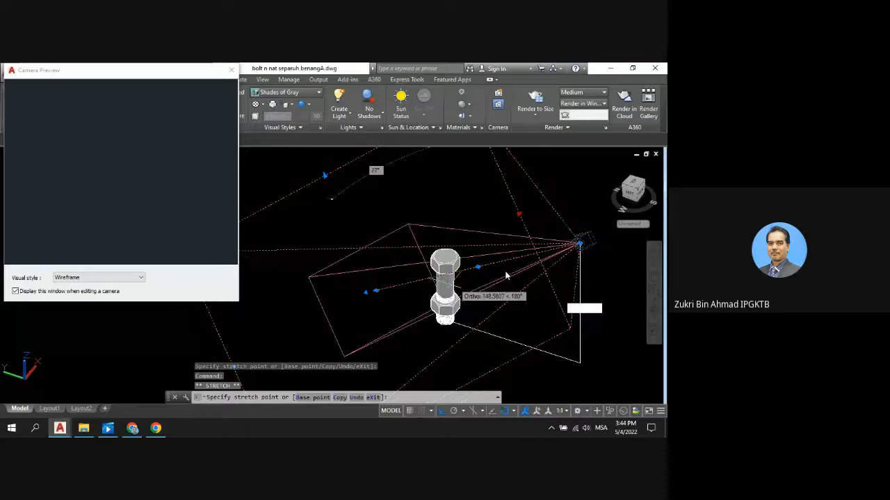
left_click(584, 207)
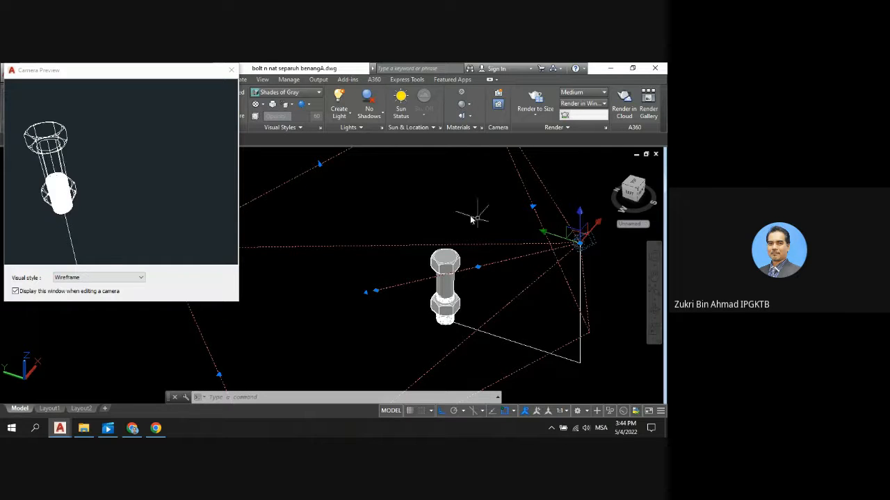
Set the camera preview's visual style to Shaded and fine-tune the camera's field of view around the bolt and nut
left_click(141, 279)
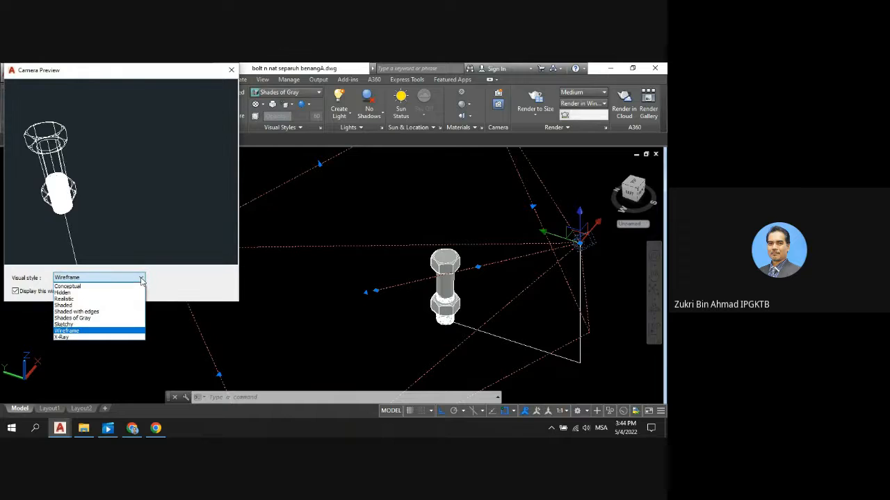
left_click(77, 306)
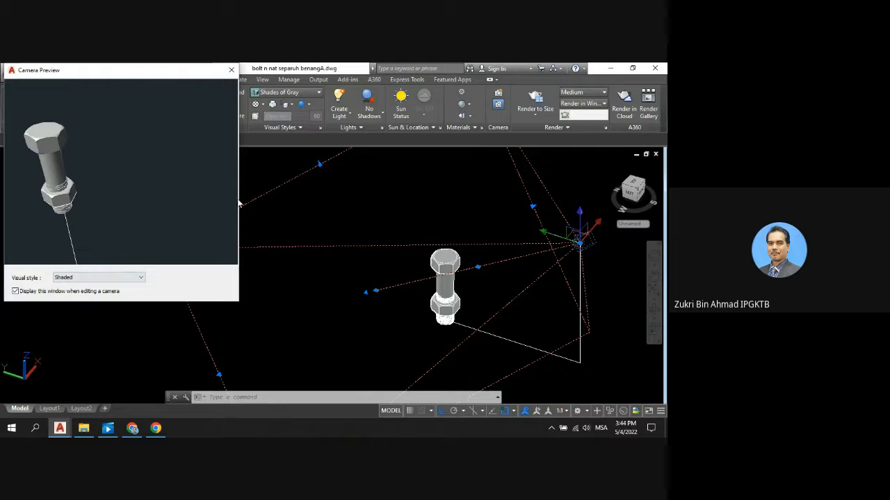
left_click(319, 165)
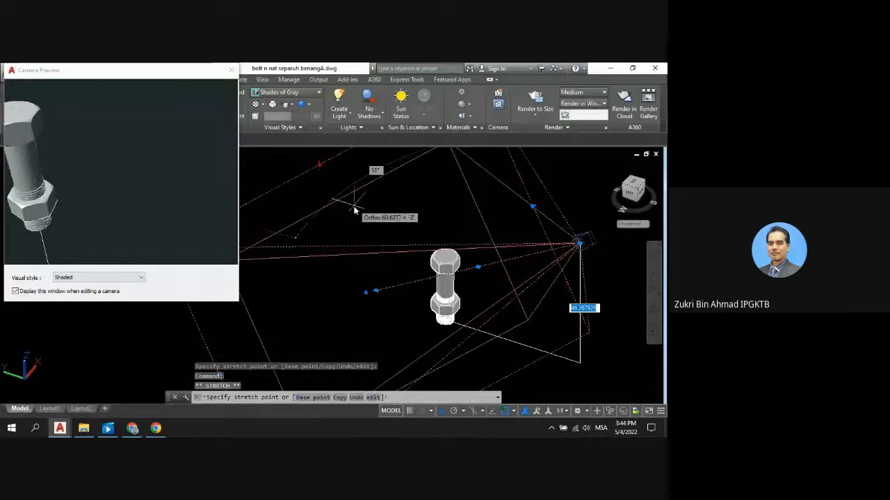
left_click(339, 201)
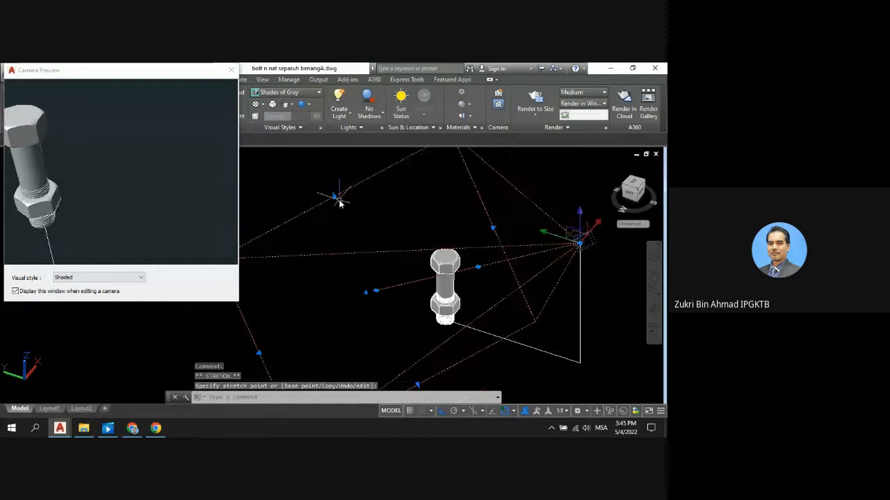
left_click(493, 230)
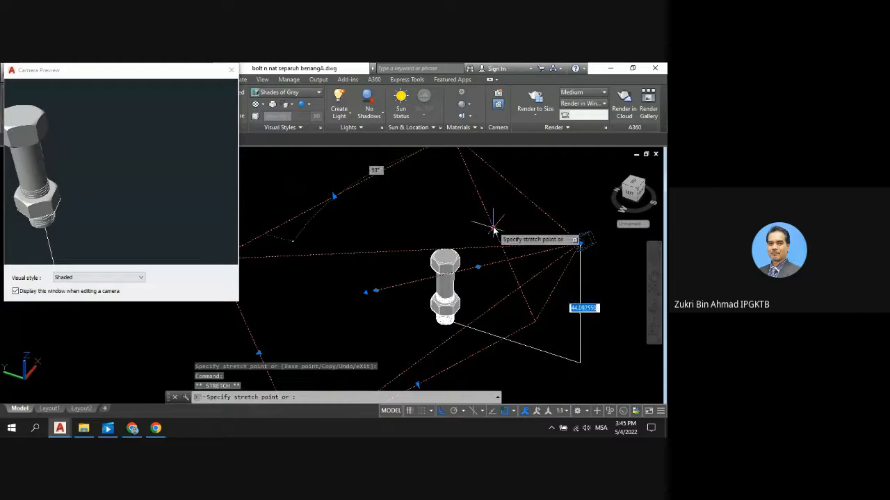
left_click(577, 208)
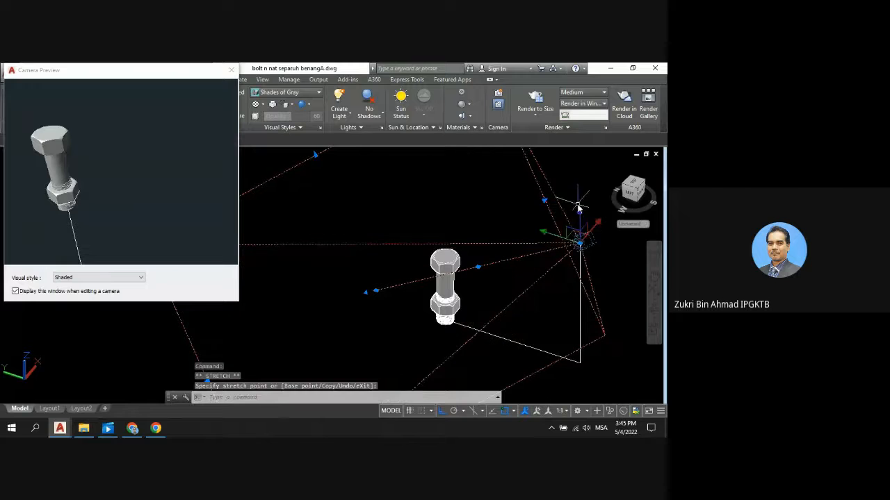
left_click(317, 155)
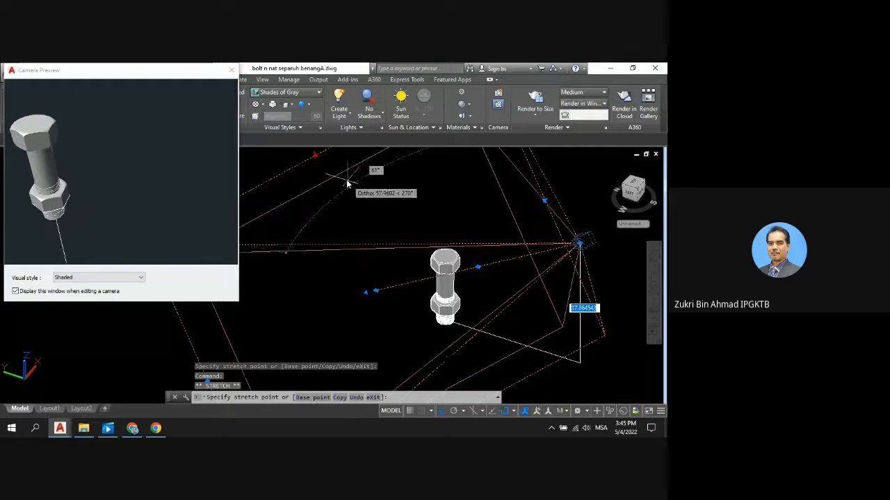
left_click(339, 178)
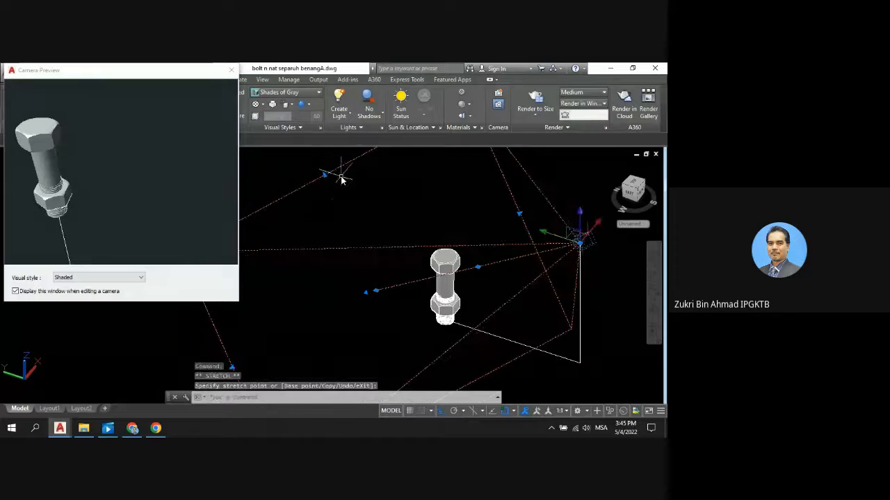
Shorten the camera's target distance, move the target to centre the bolt horizontally in the preview, and finish editing the camera
left_click(367, 294)
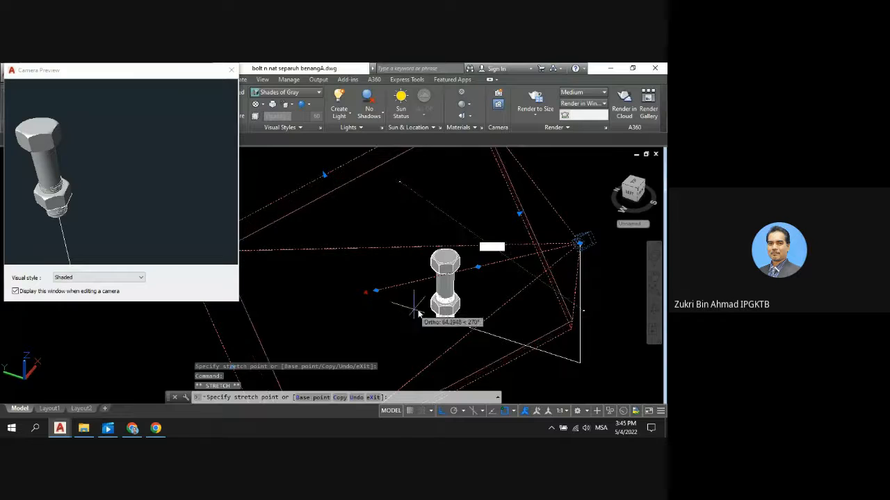
left_click(477, 303)
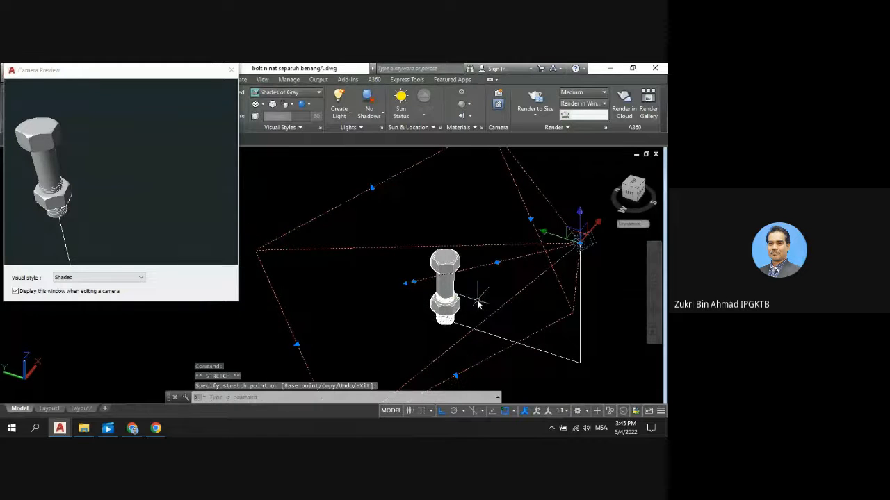
left_click(415, 281)
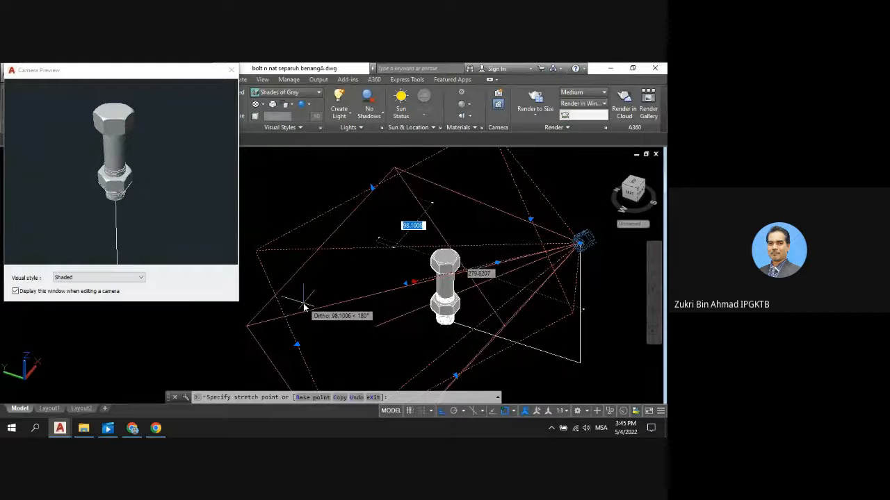
left_click(304, 308)
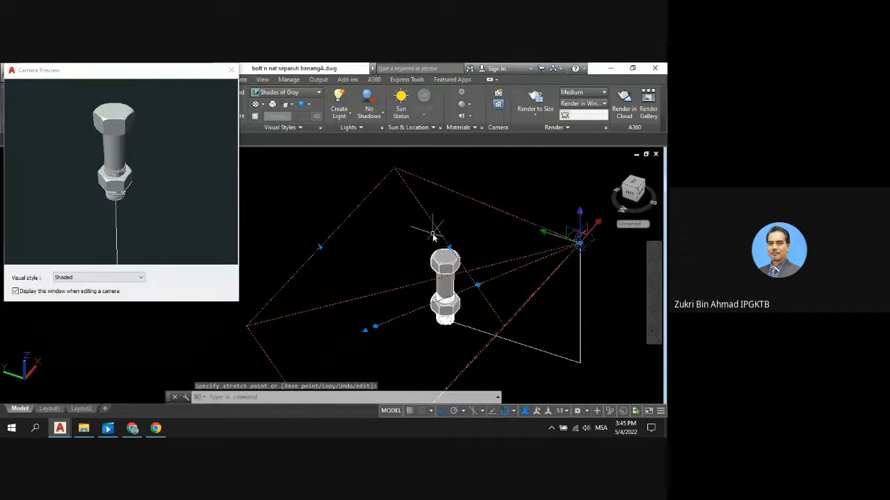
scroll(455, 212, "down", 3)
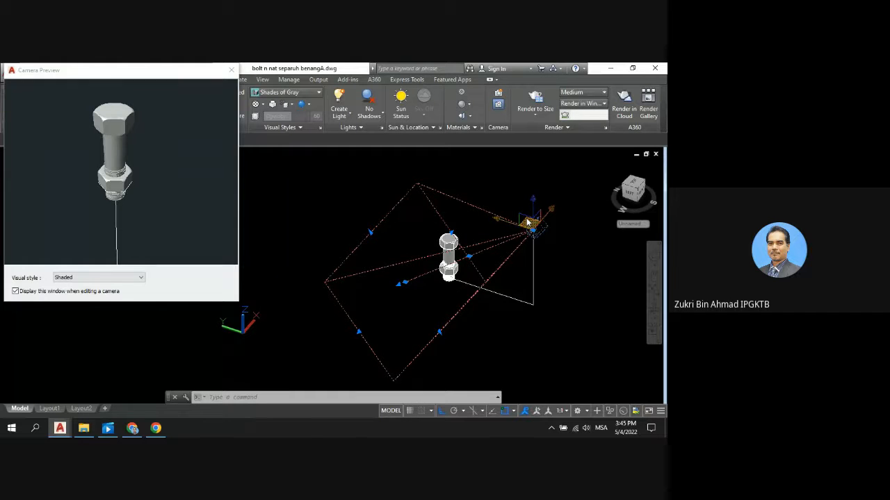
left_click(231, 69)
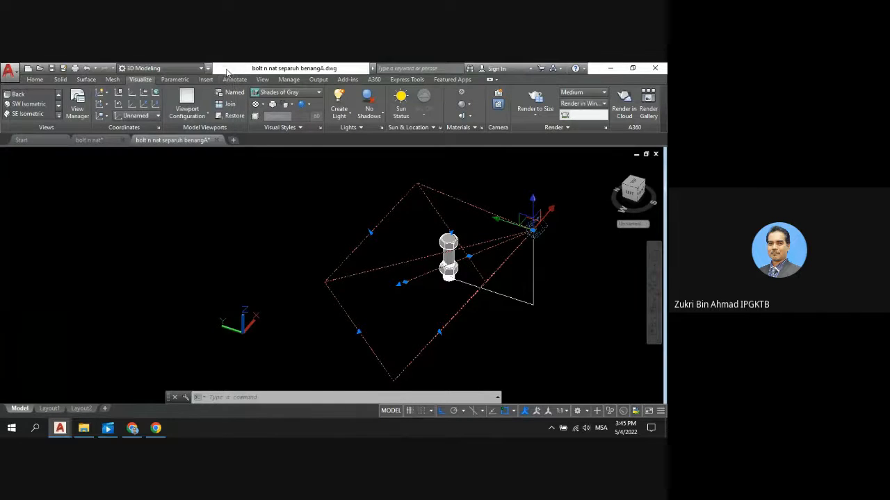
key("Escape")
Save the drawing as a copy named "bolt n nat separuh benang+camera" in the same folder
left_click(62, 69)
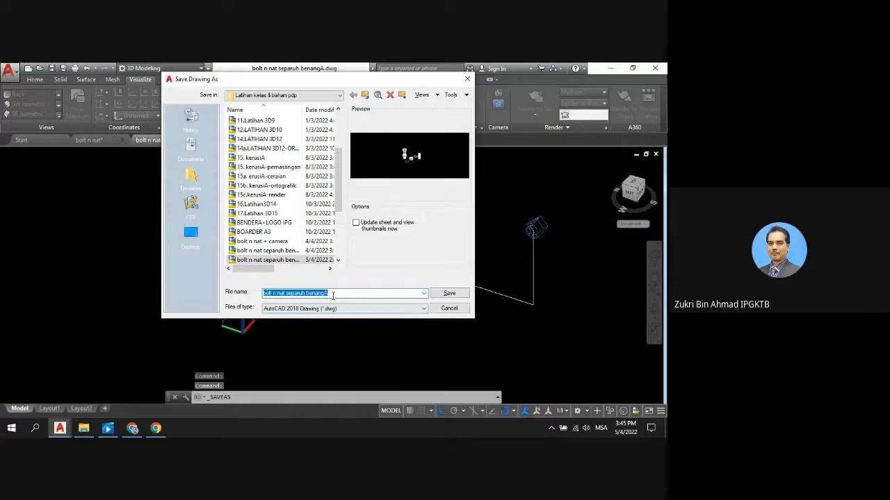
left_click(331, 293)
key("BackSpace")
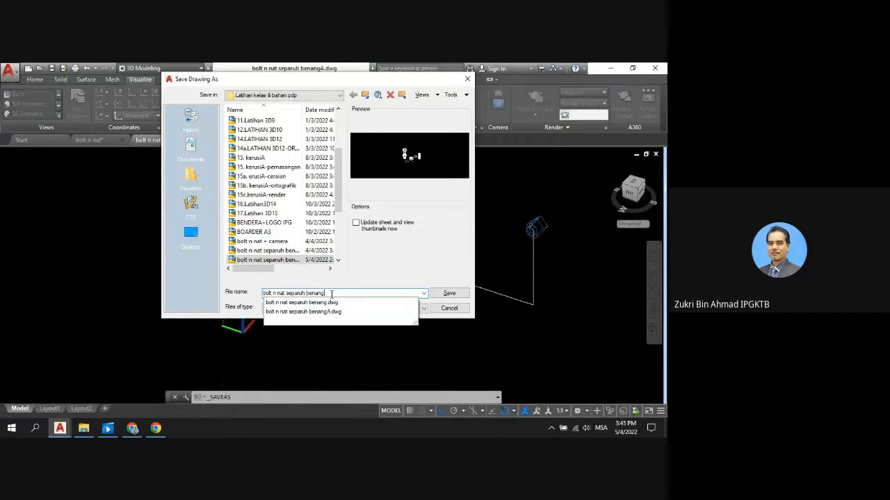
type("4c")
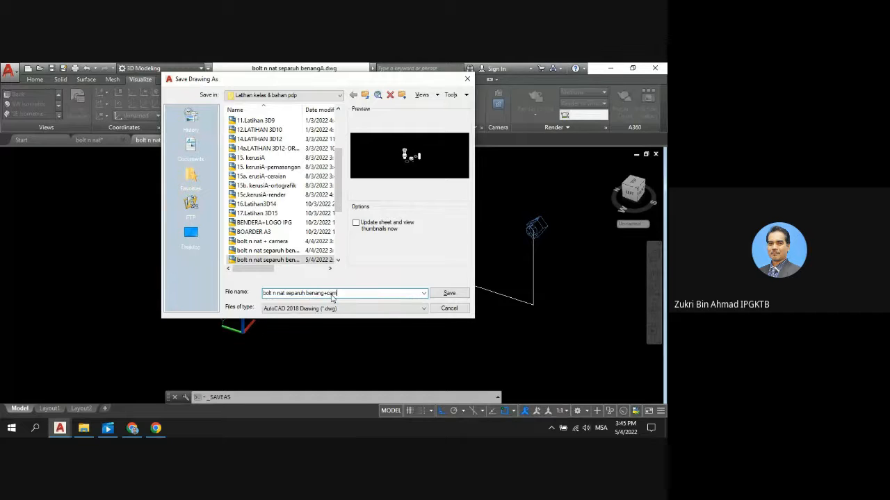
left_click(451, 294)
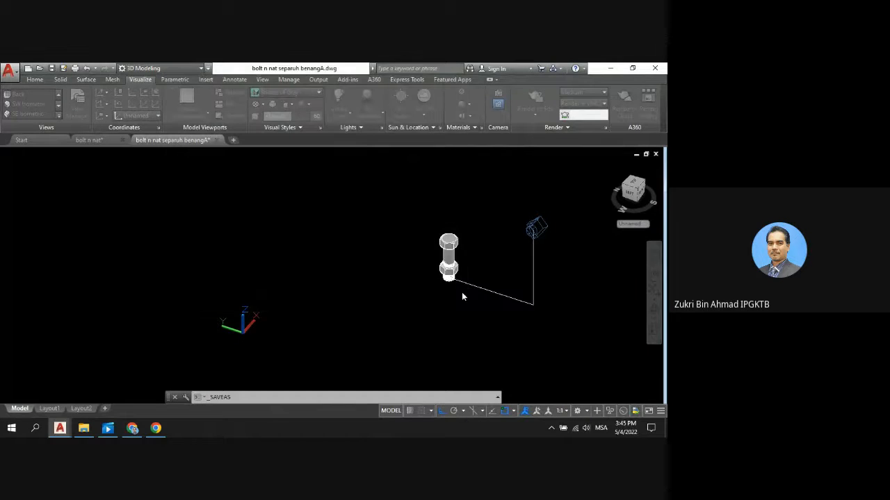
Check the bolt's framing in the camera's preview, close the preview and deselect the camera
left_click(540, 228)
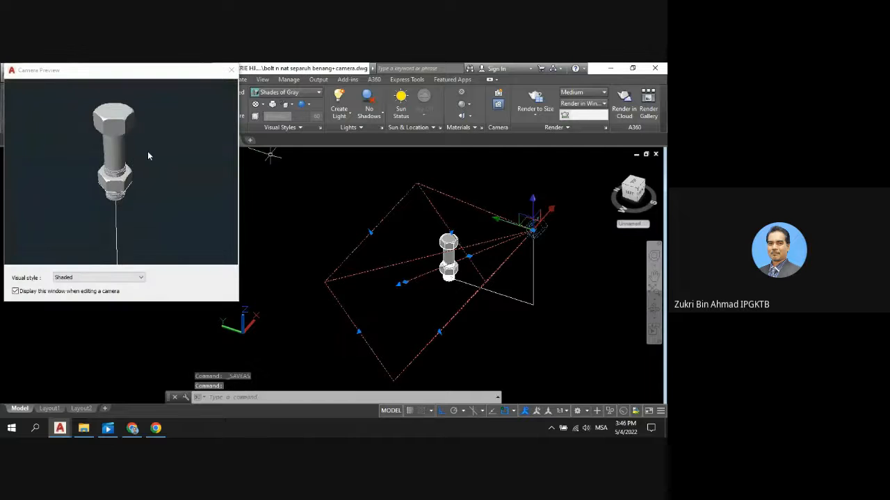
left_click(233, 70)
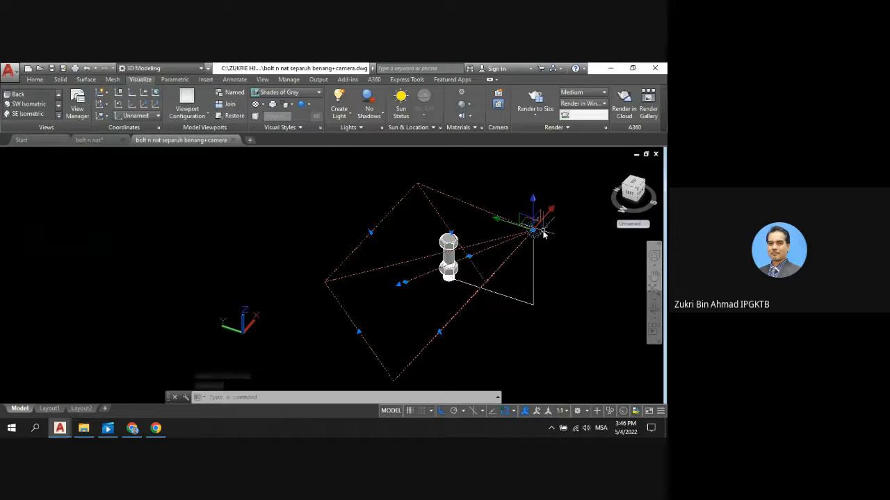
key("Escape")
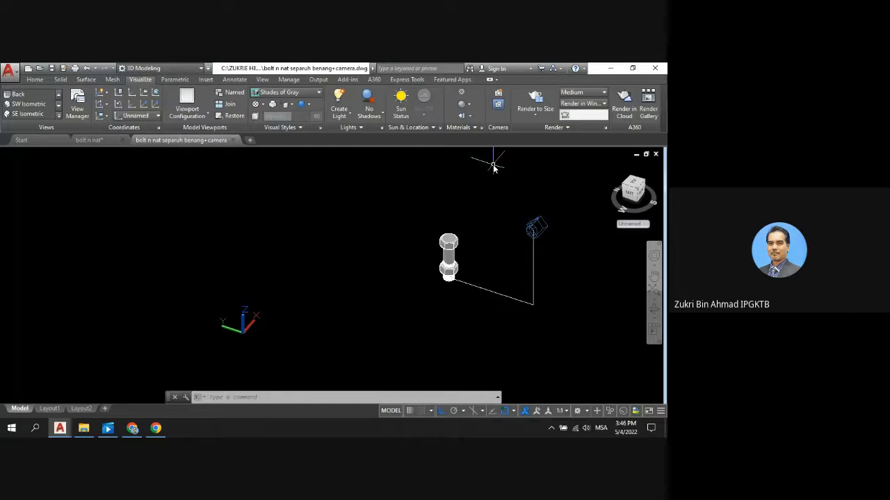
Switch to the Google Meet call in Chrome and stop presenting the screen
left_click(132, 429)
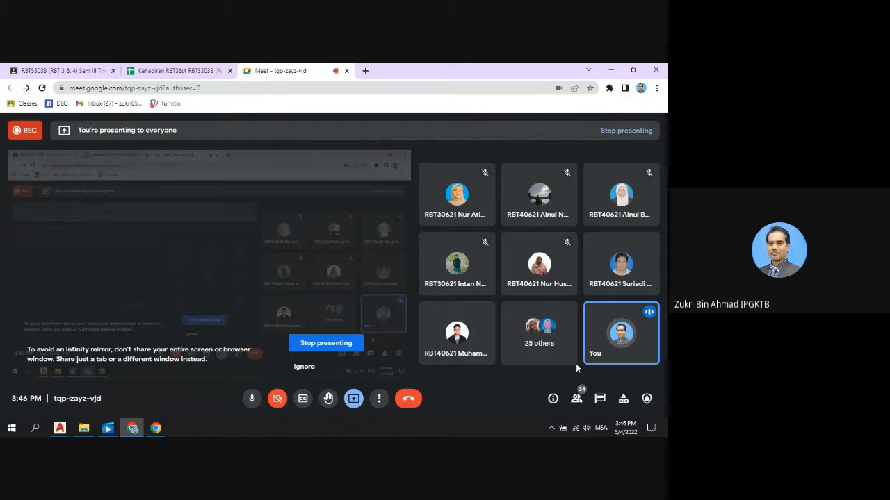
left_click(320, 347)
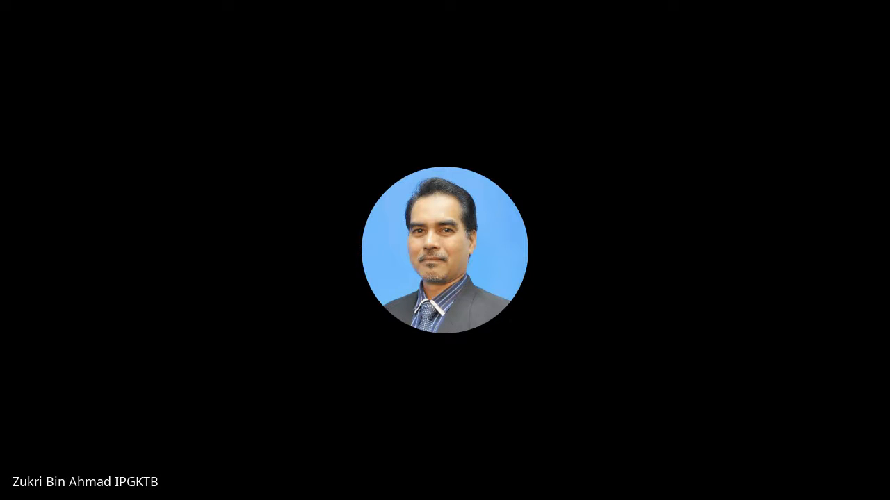